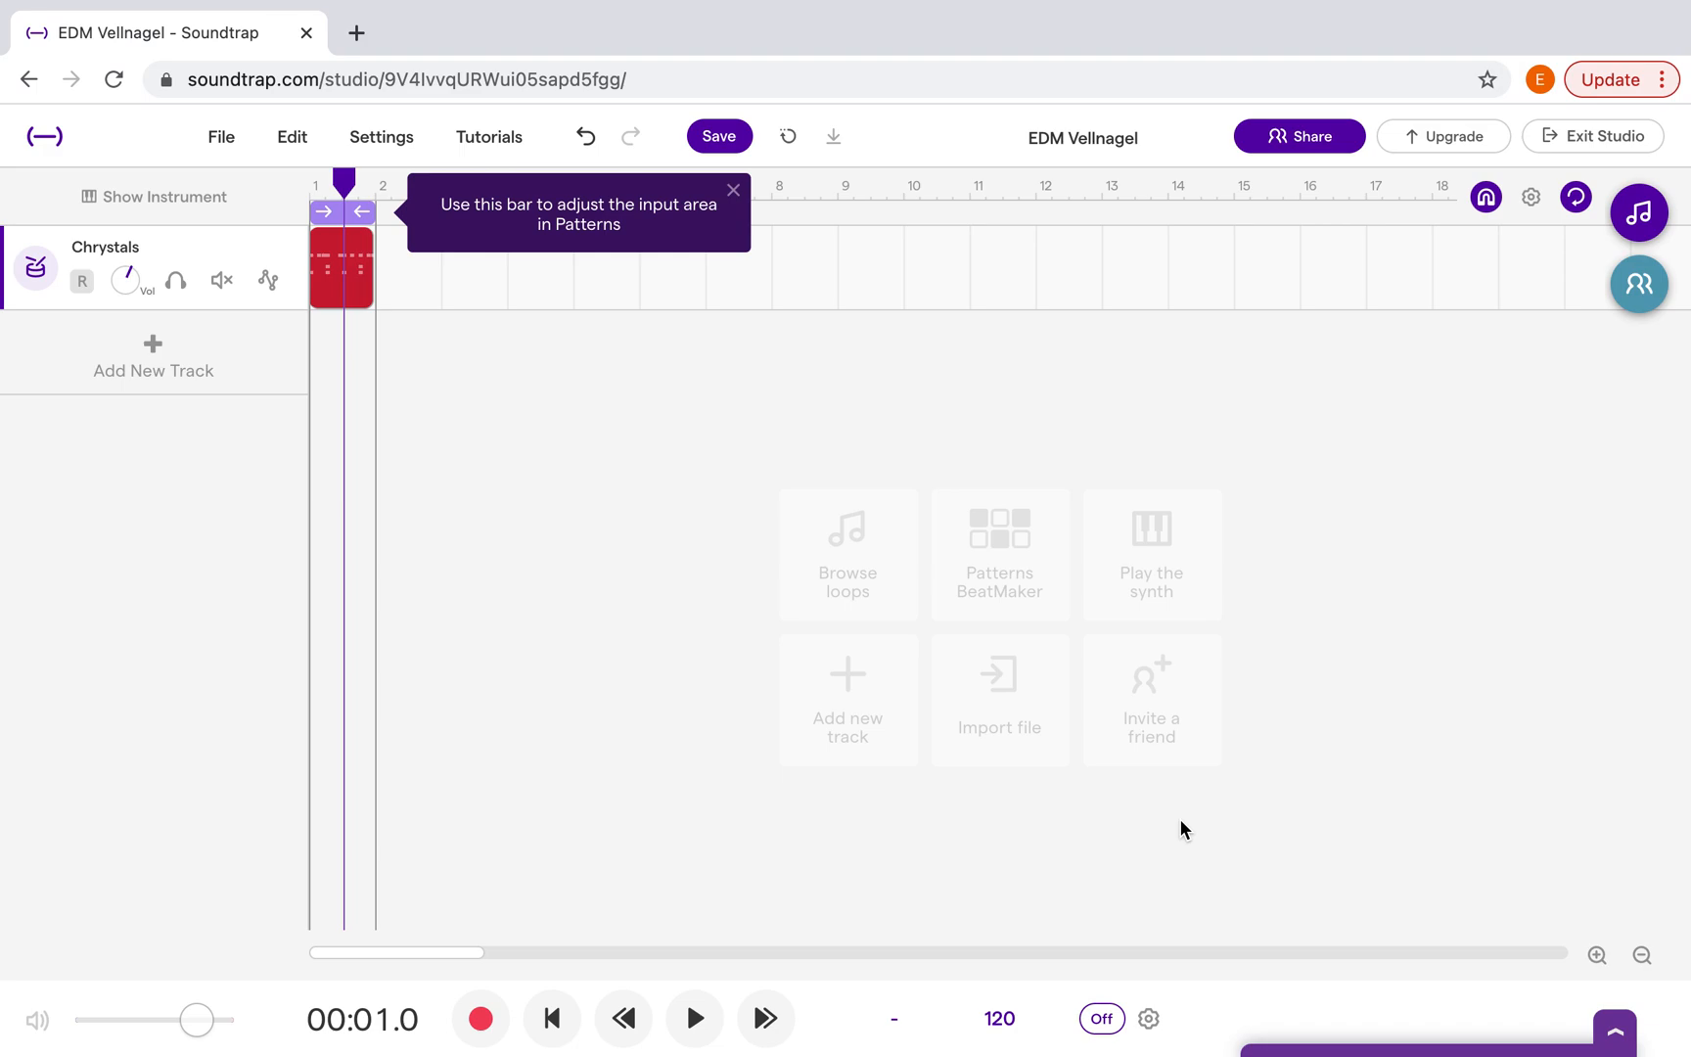
Open the Chrystals drum region's pattern, play it from the beginning to hear the beat, and close the pattern editor.
double_click(342, 283)
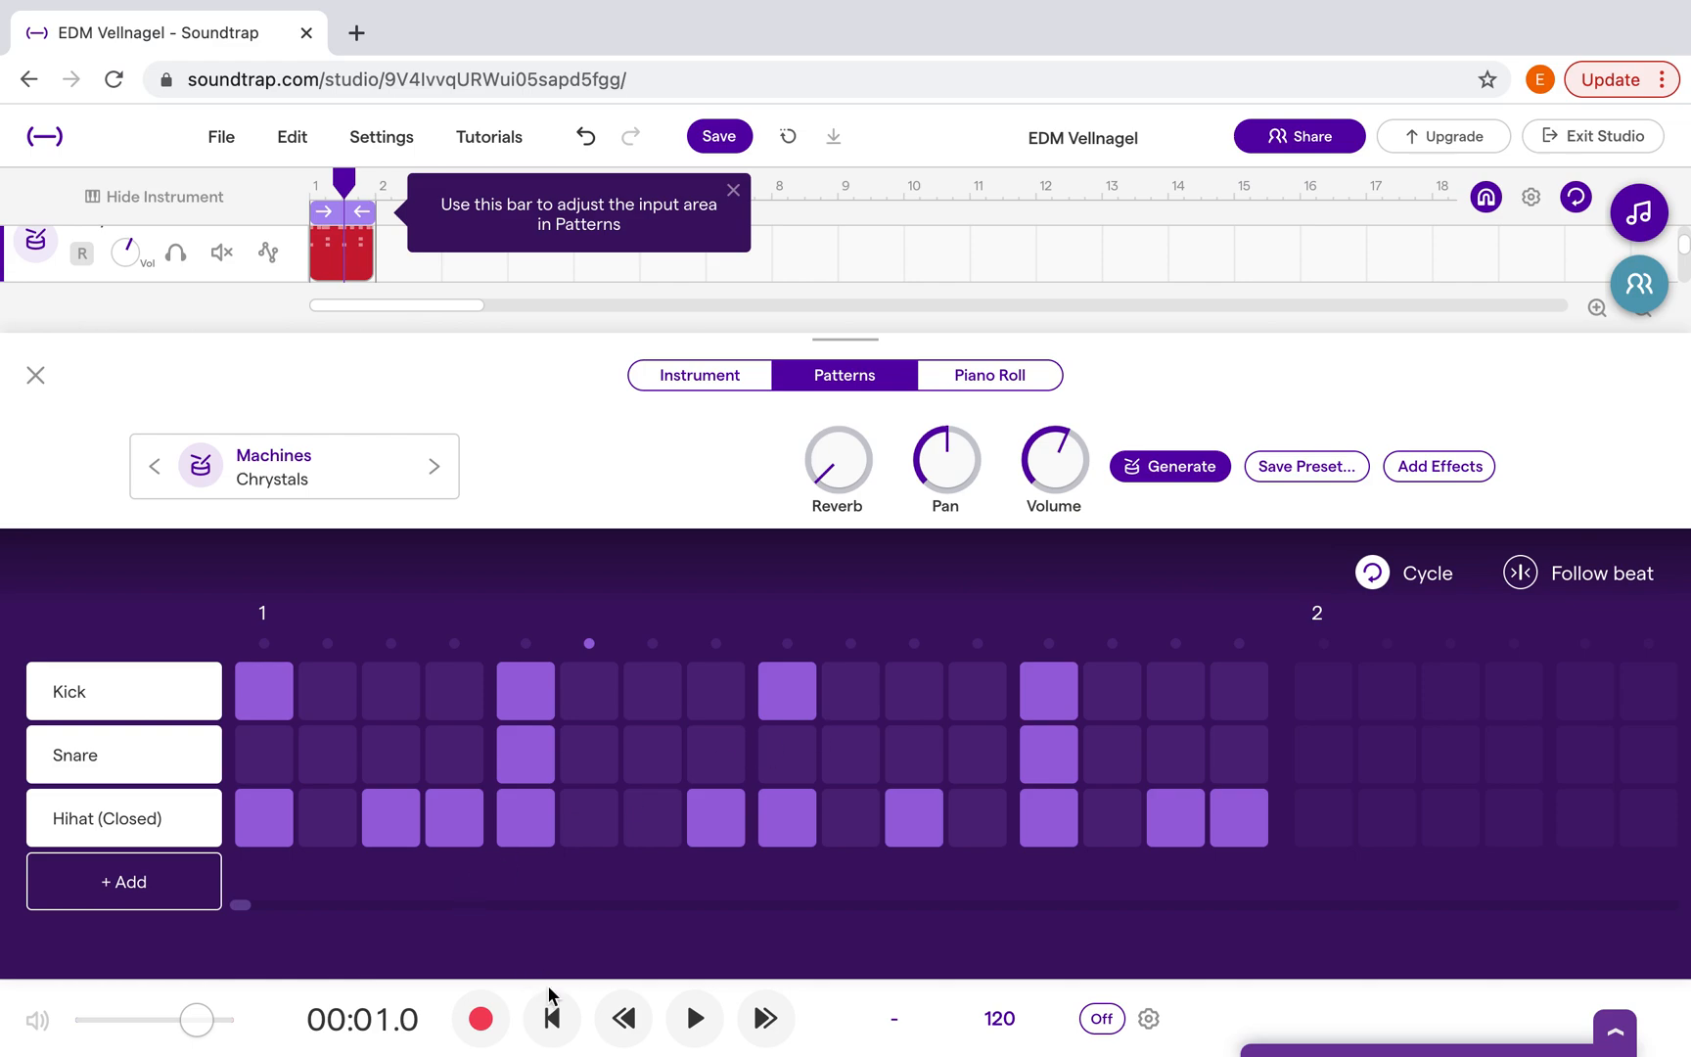
click(551, 1018)
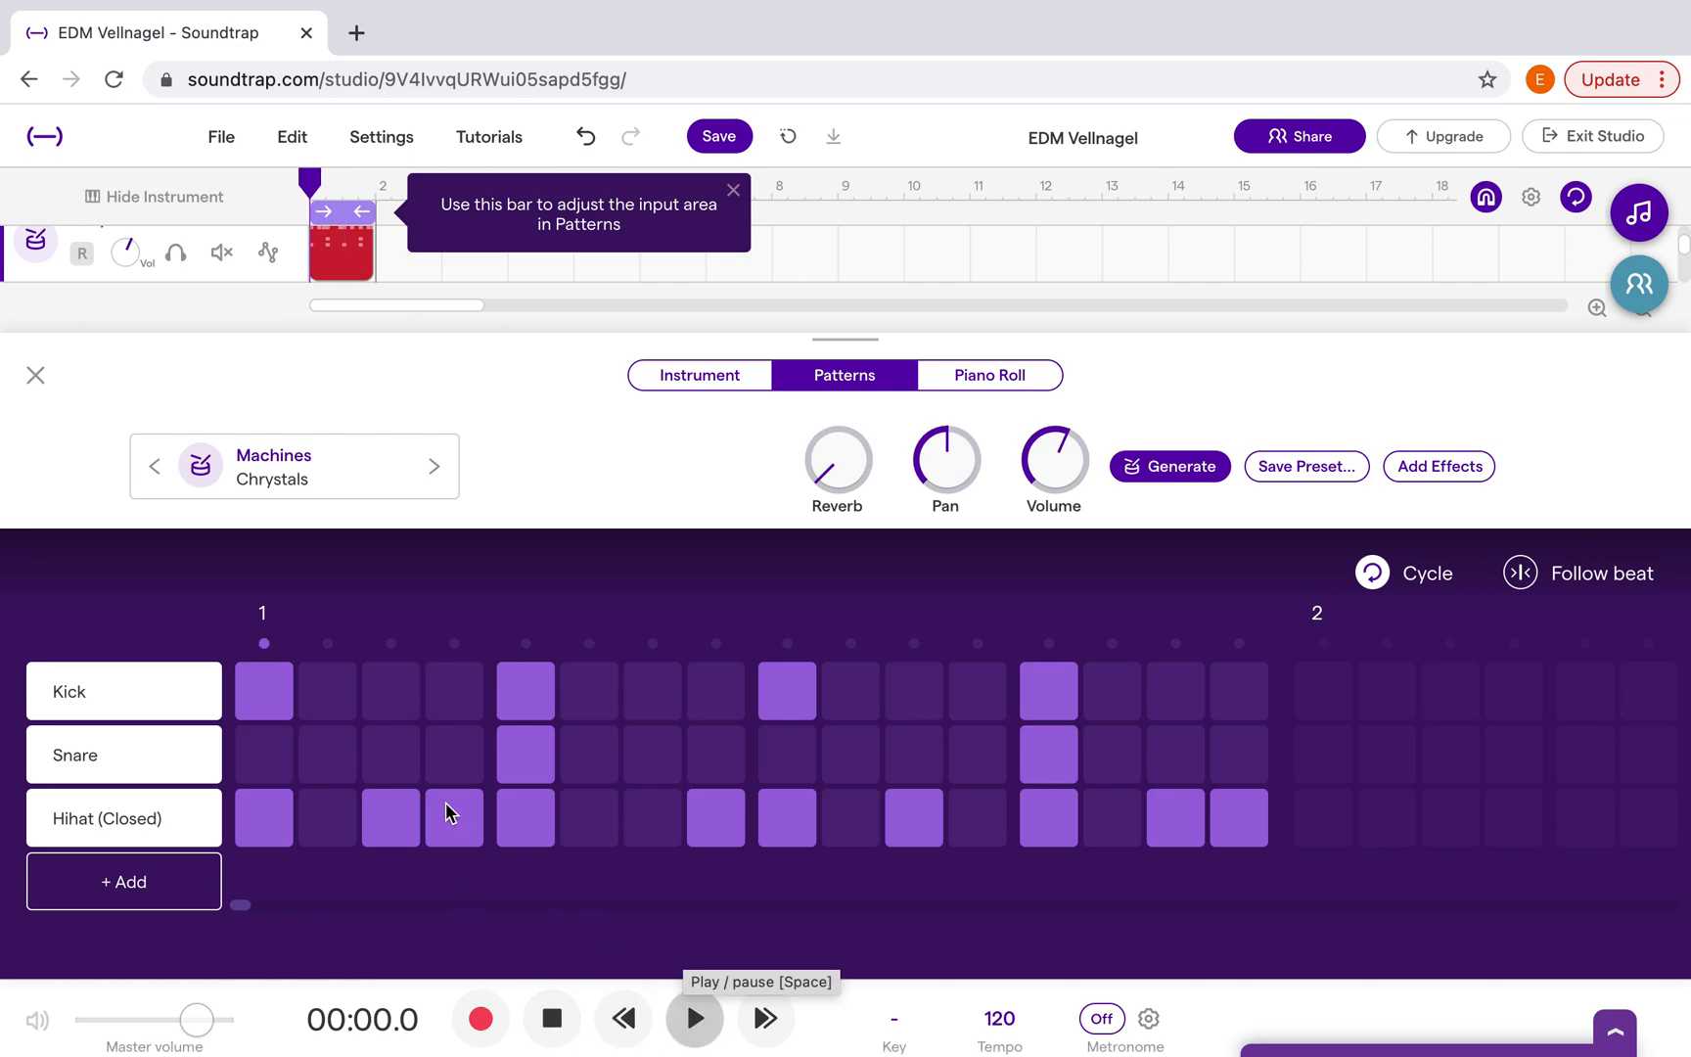
click(694, 1018)
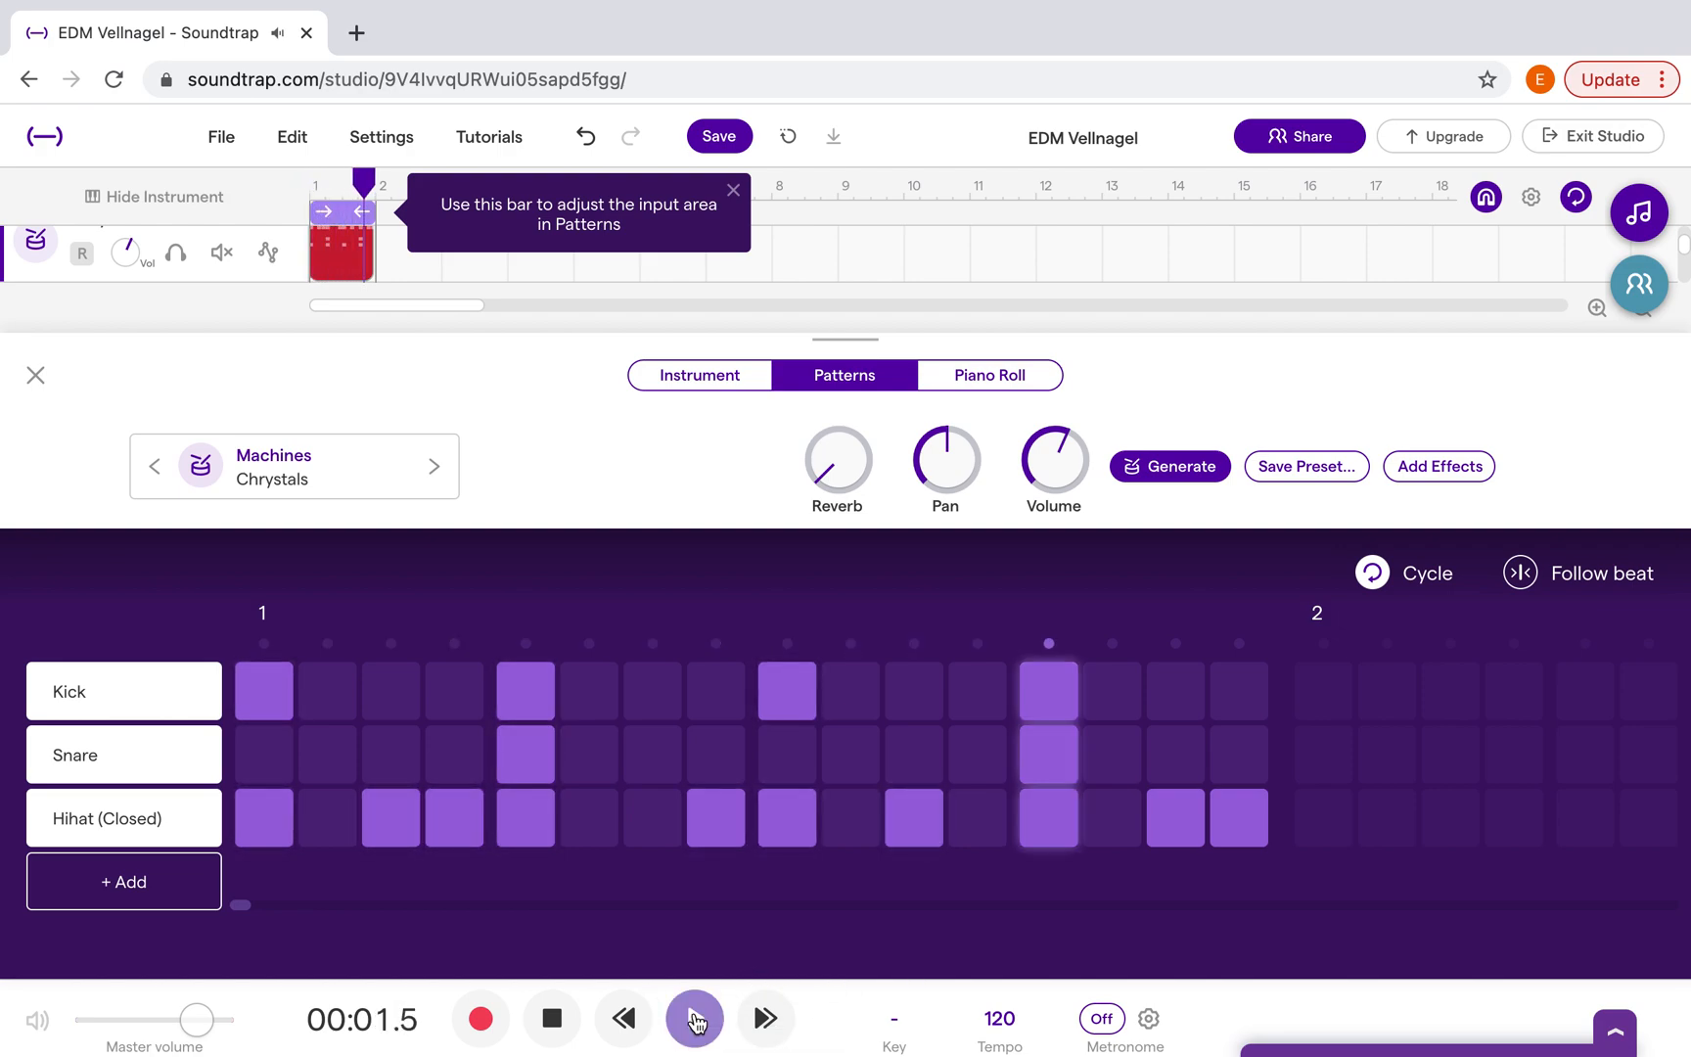
click(569, 1021)
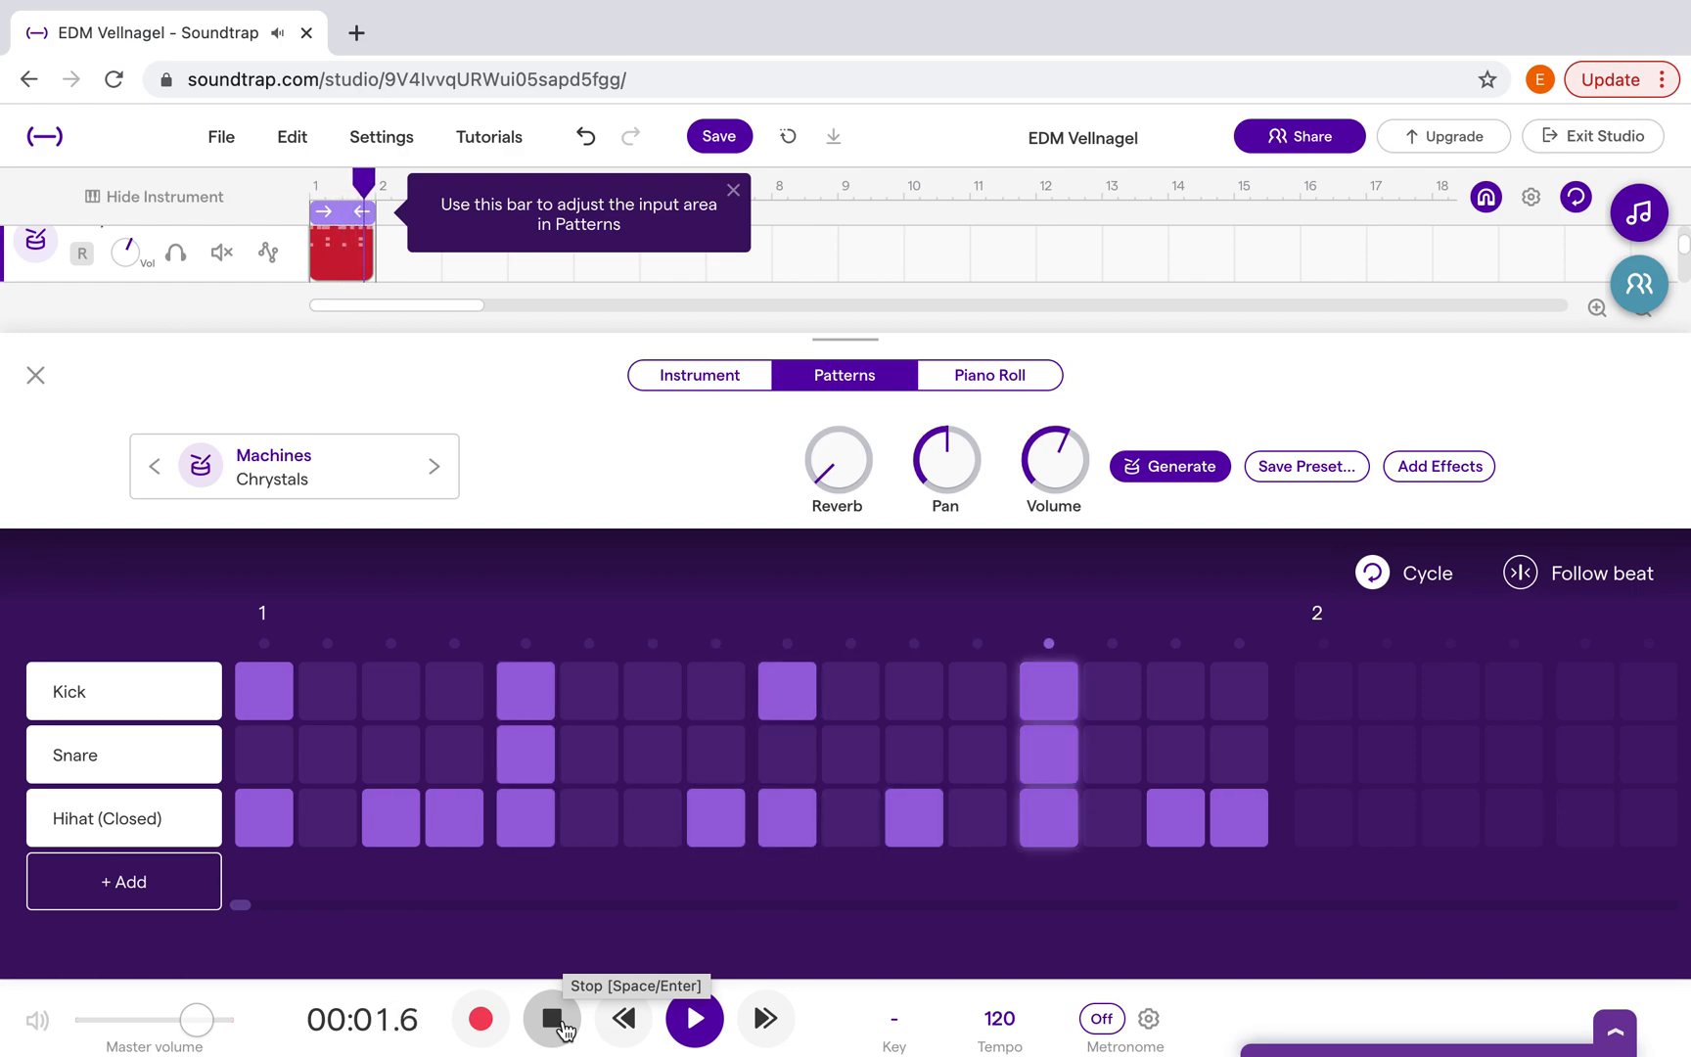
click(559, 1020)
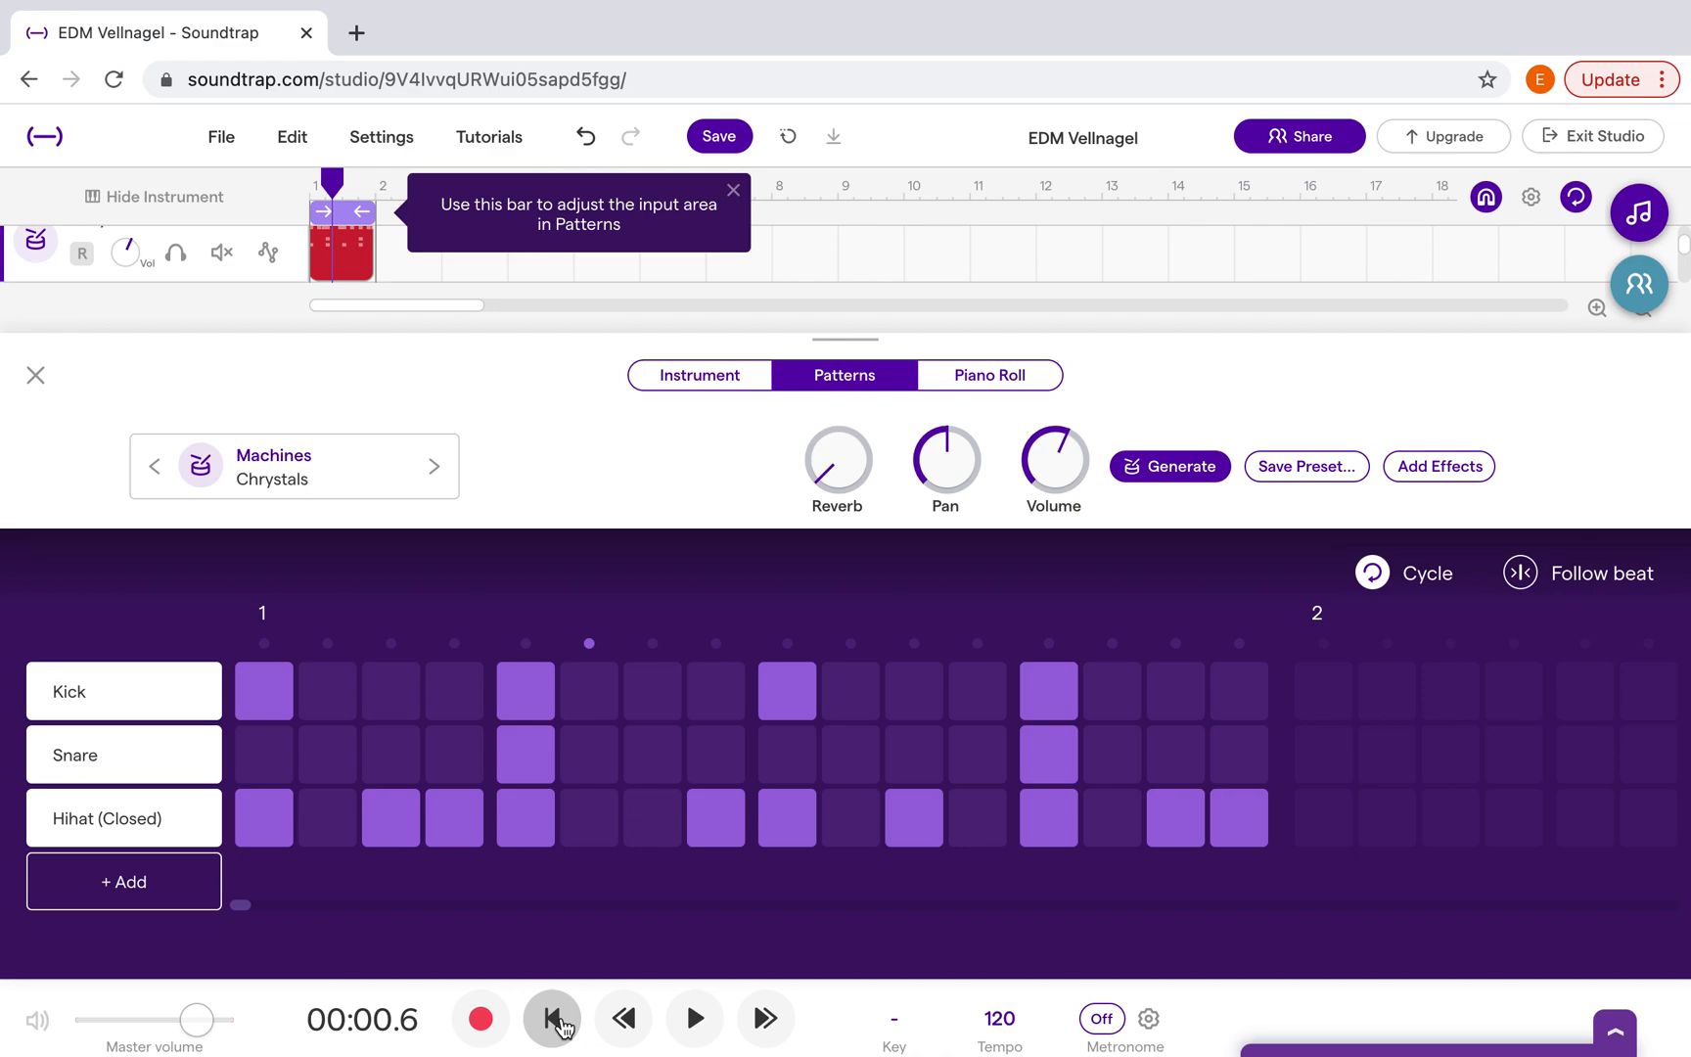
click(35, 378)
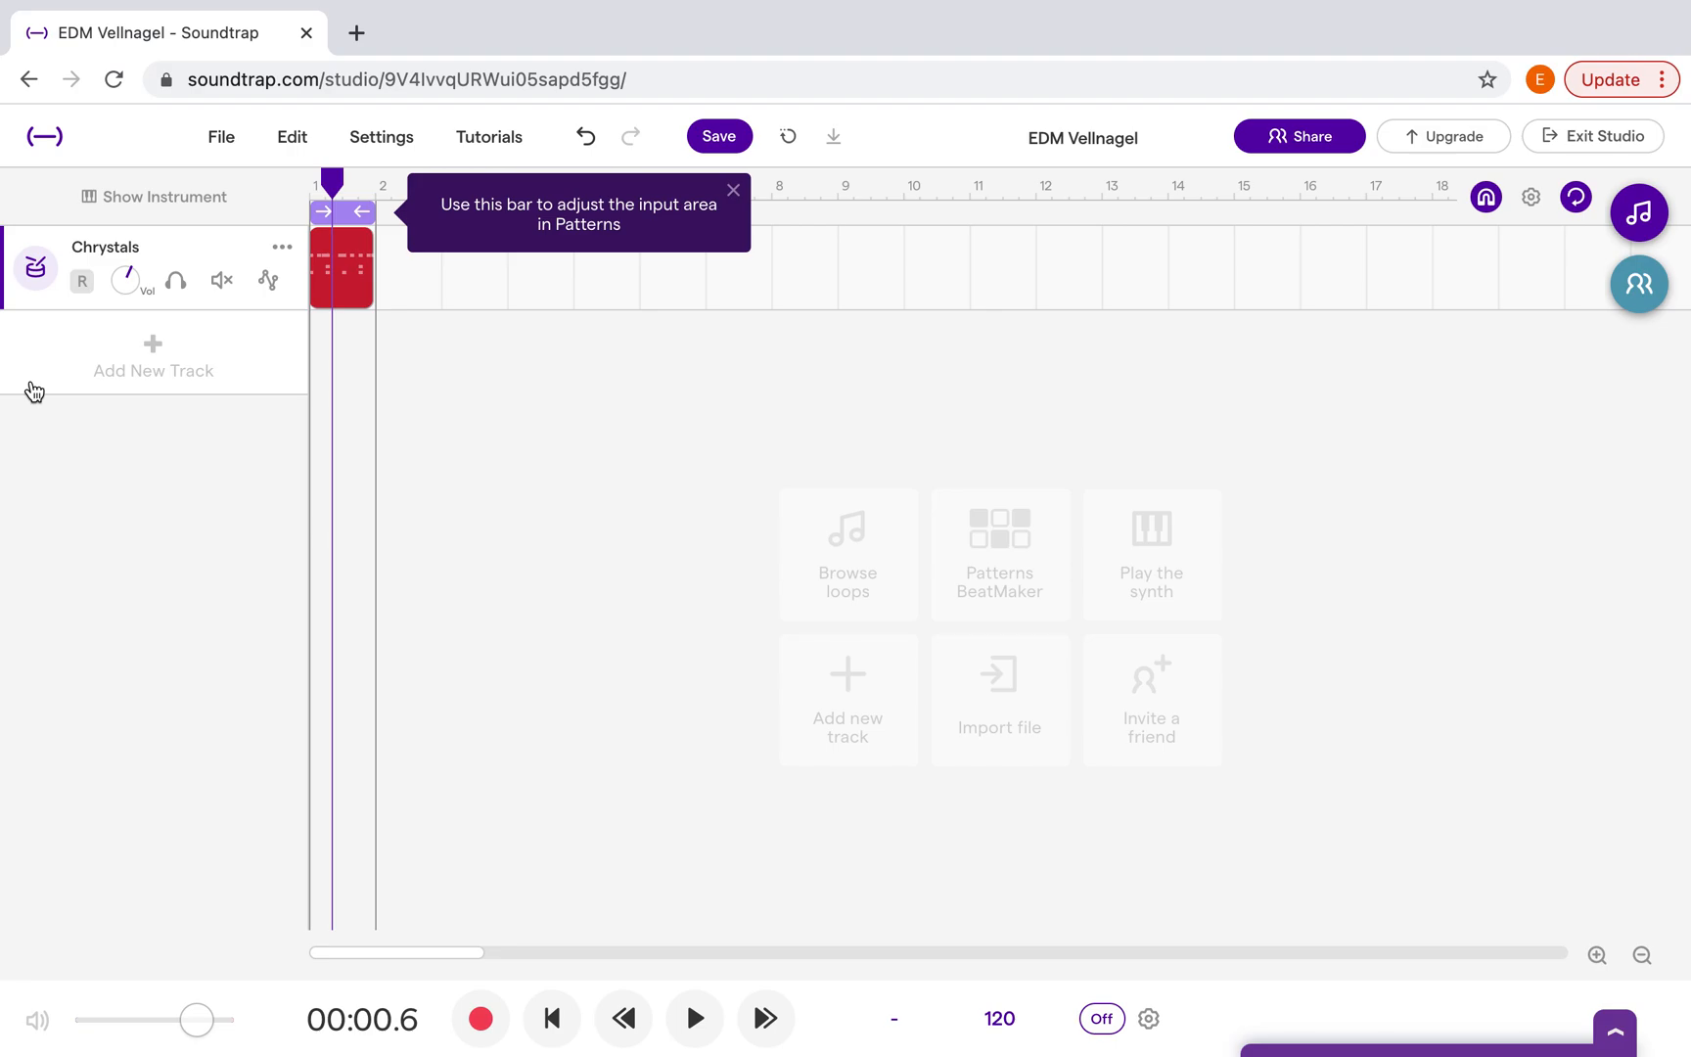
Add a new Guitar & bass track and try the C4 note with its default sound.
click(171, 382)
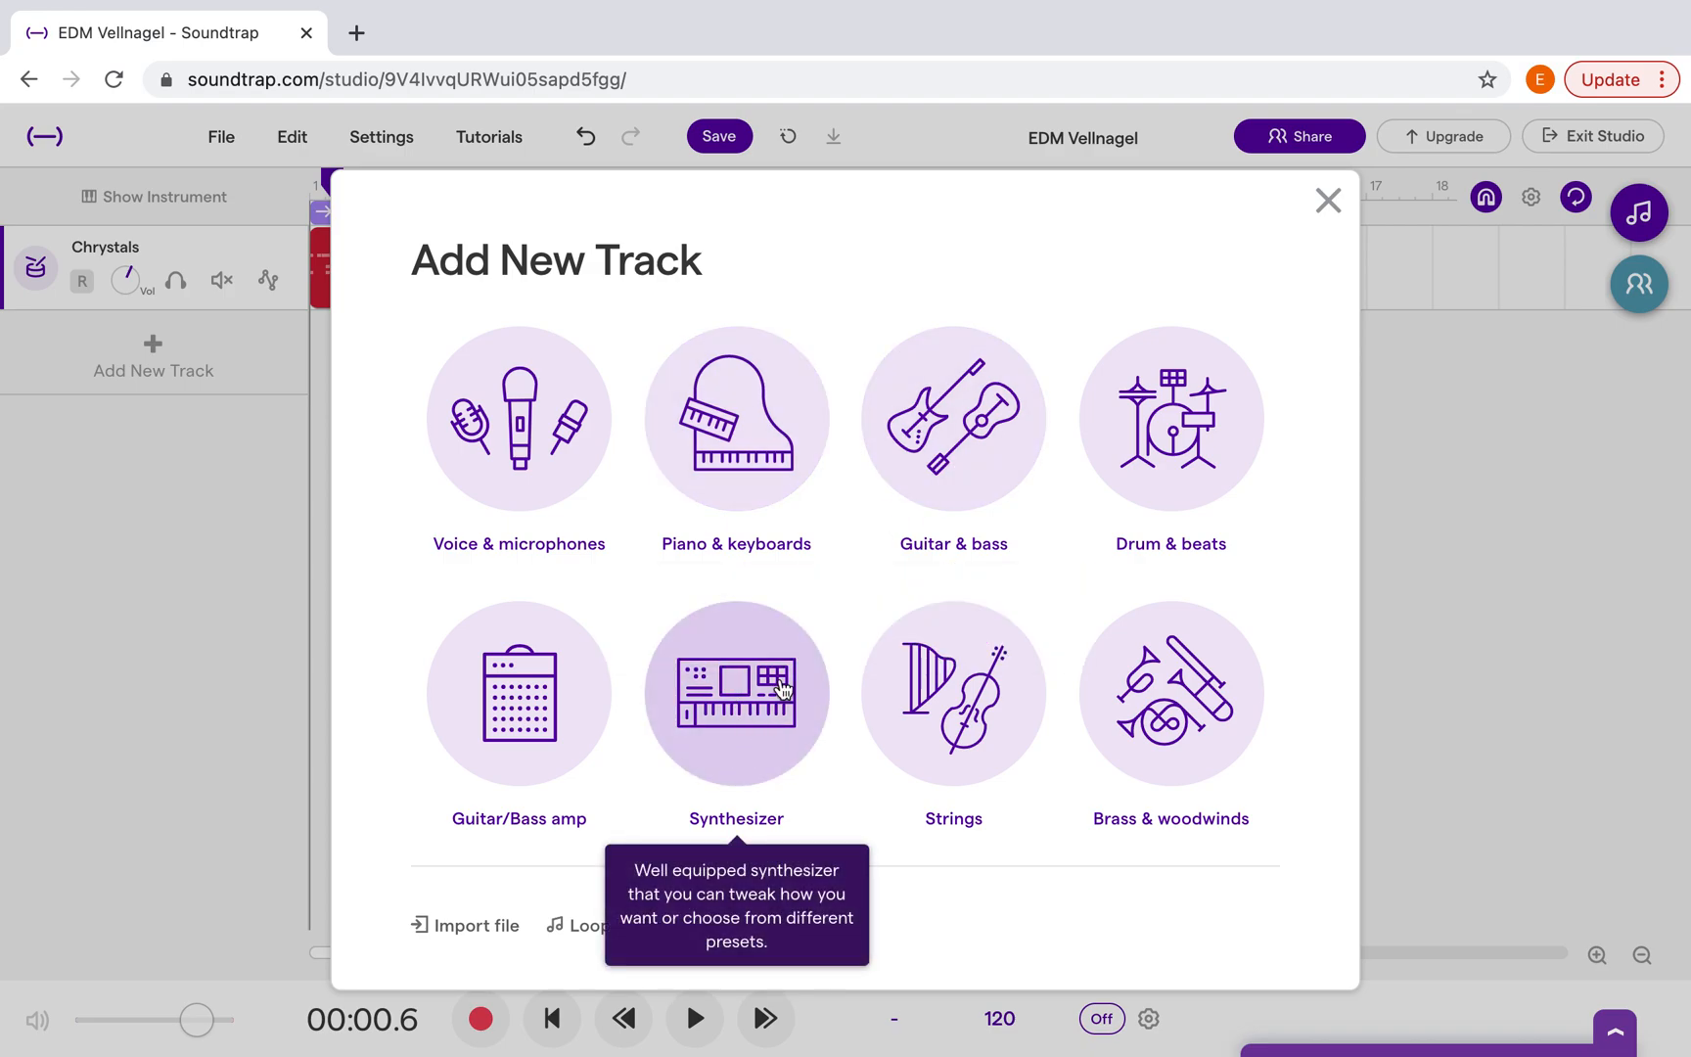
click(972, 435)
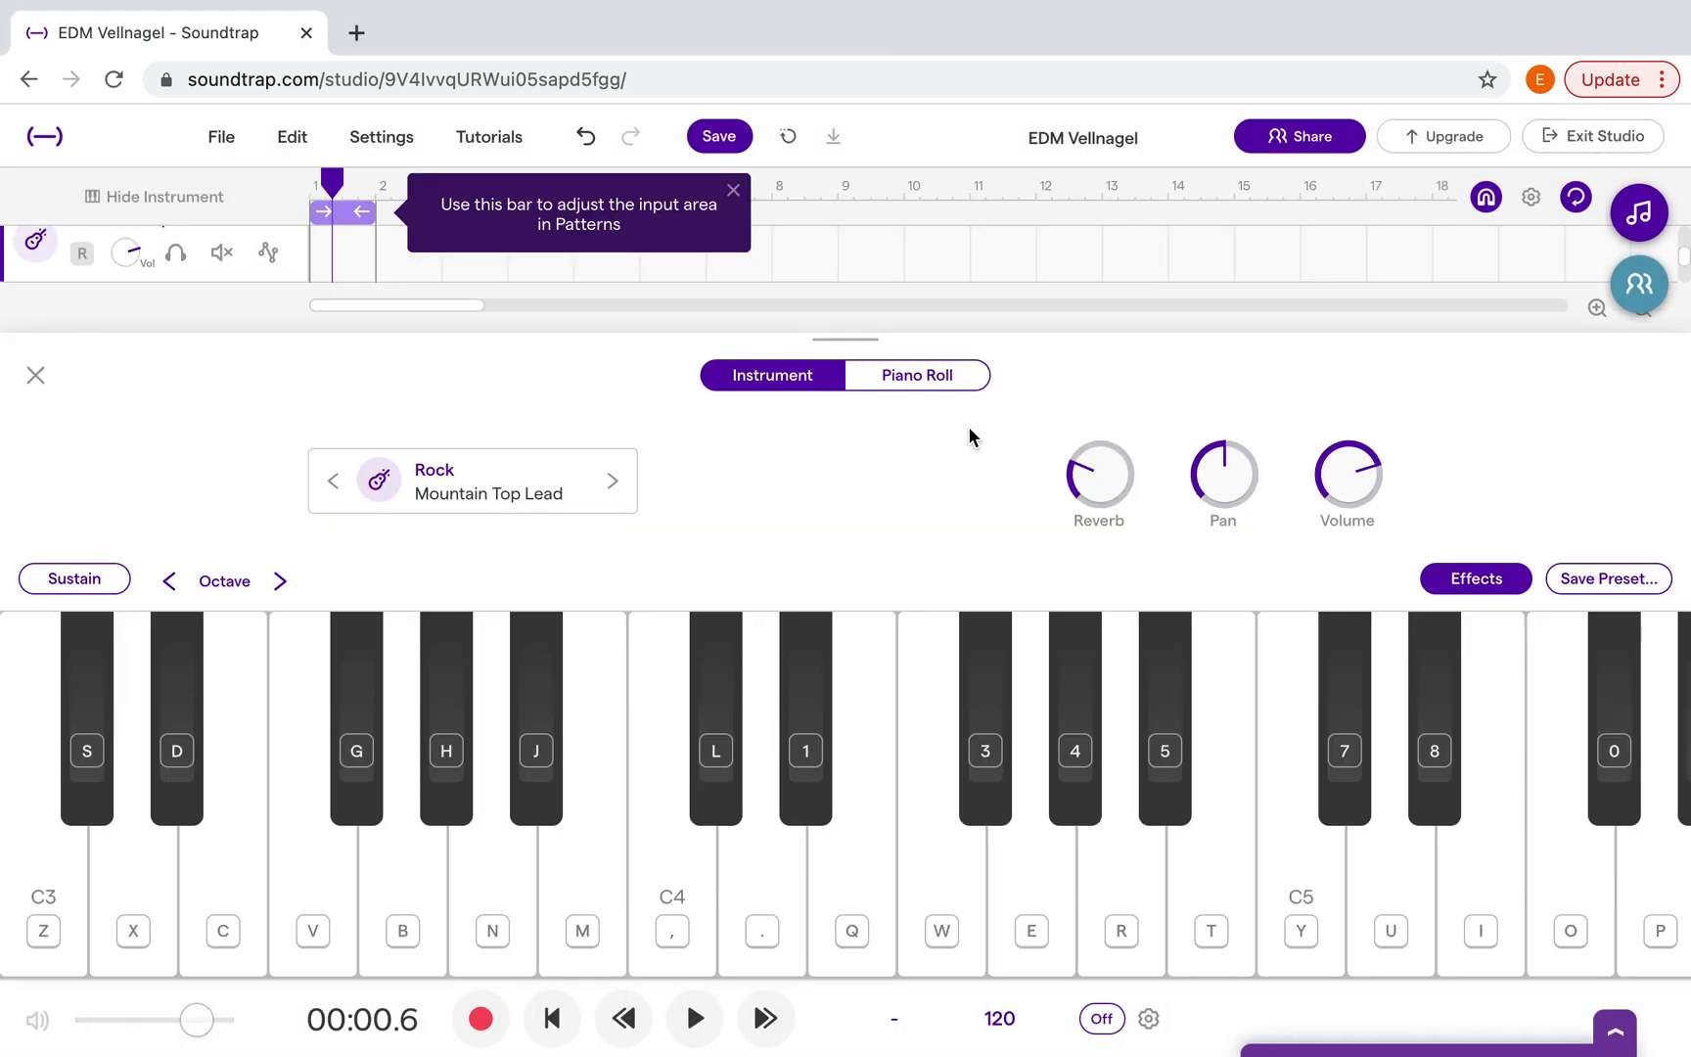
click(663, 885)
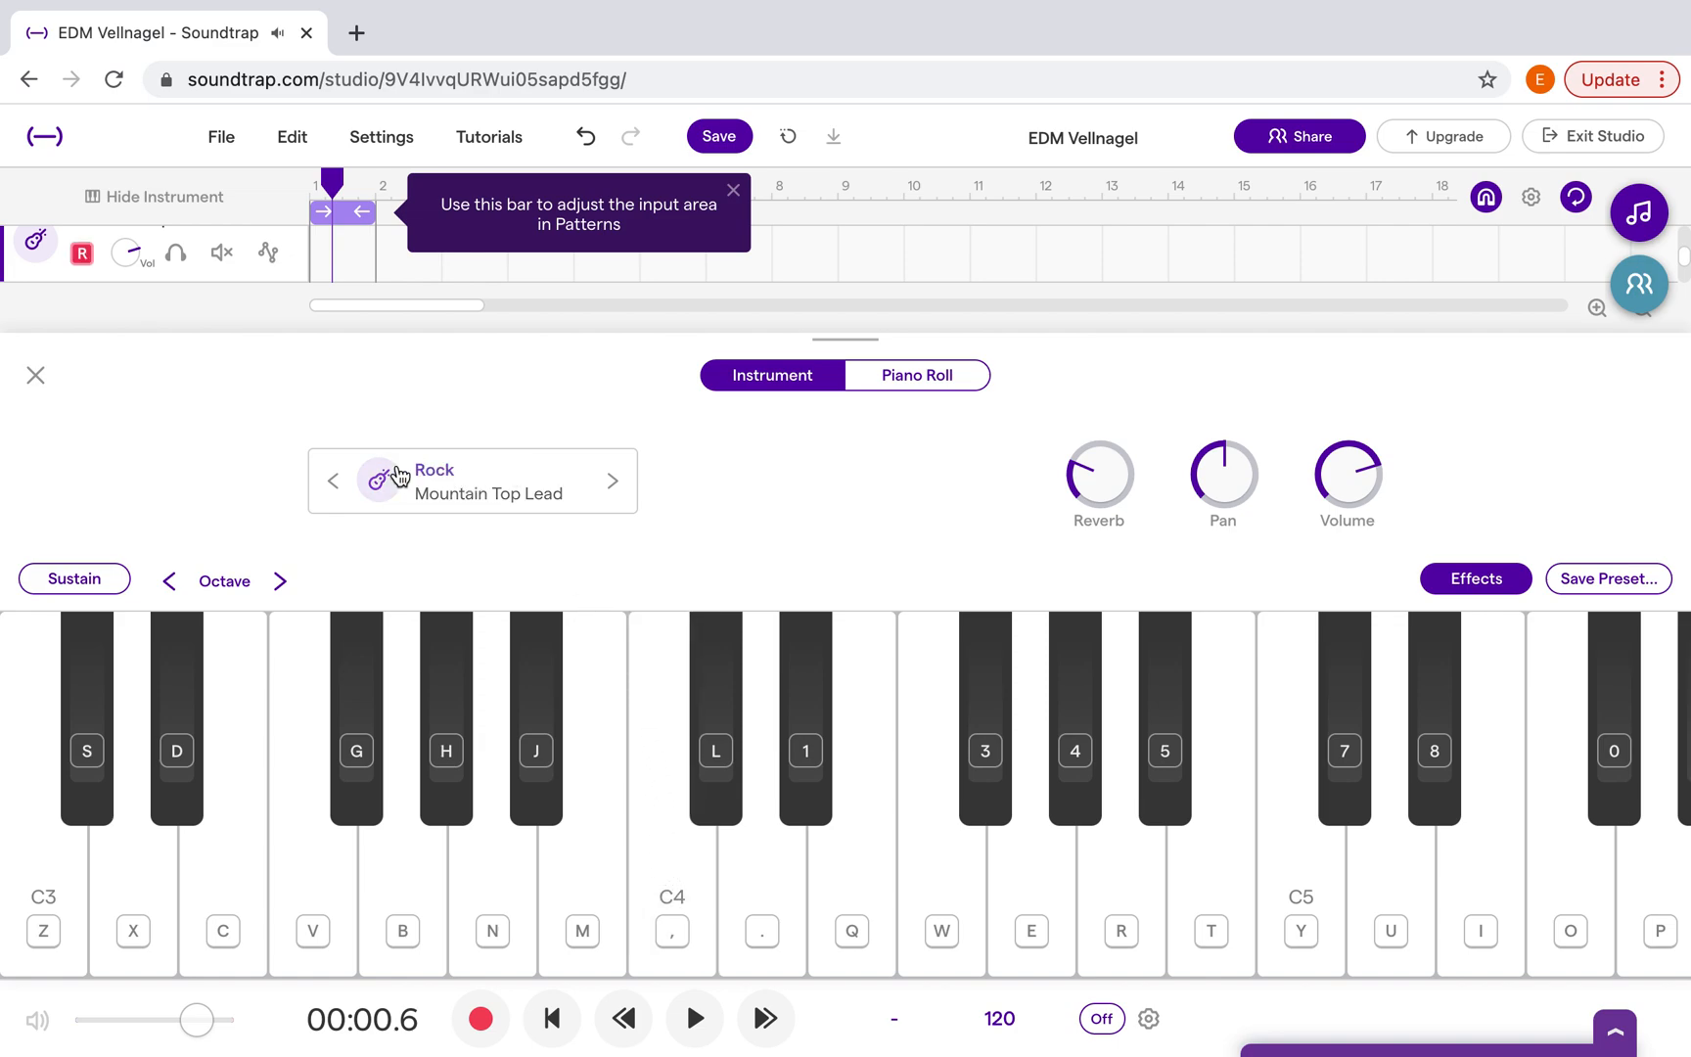
Preview presets in the Bass - Synth category and choose Bass Pipes as the new track's instrument.
click(489, 499)
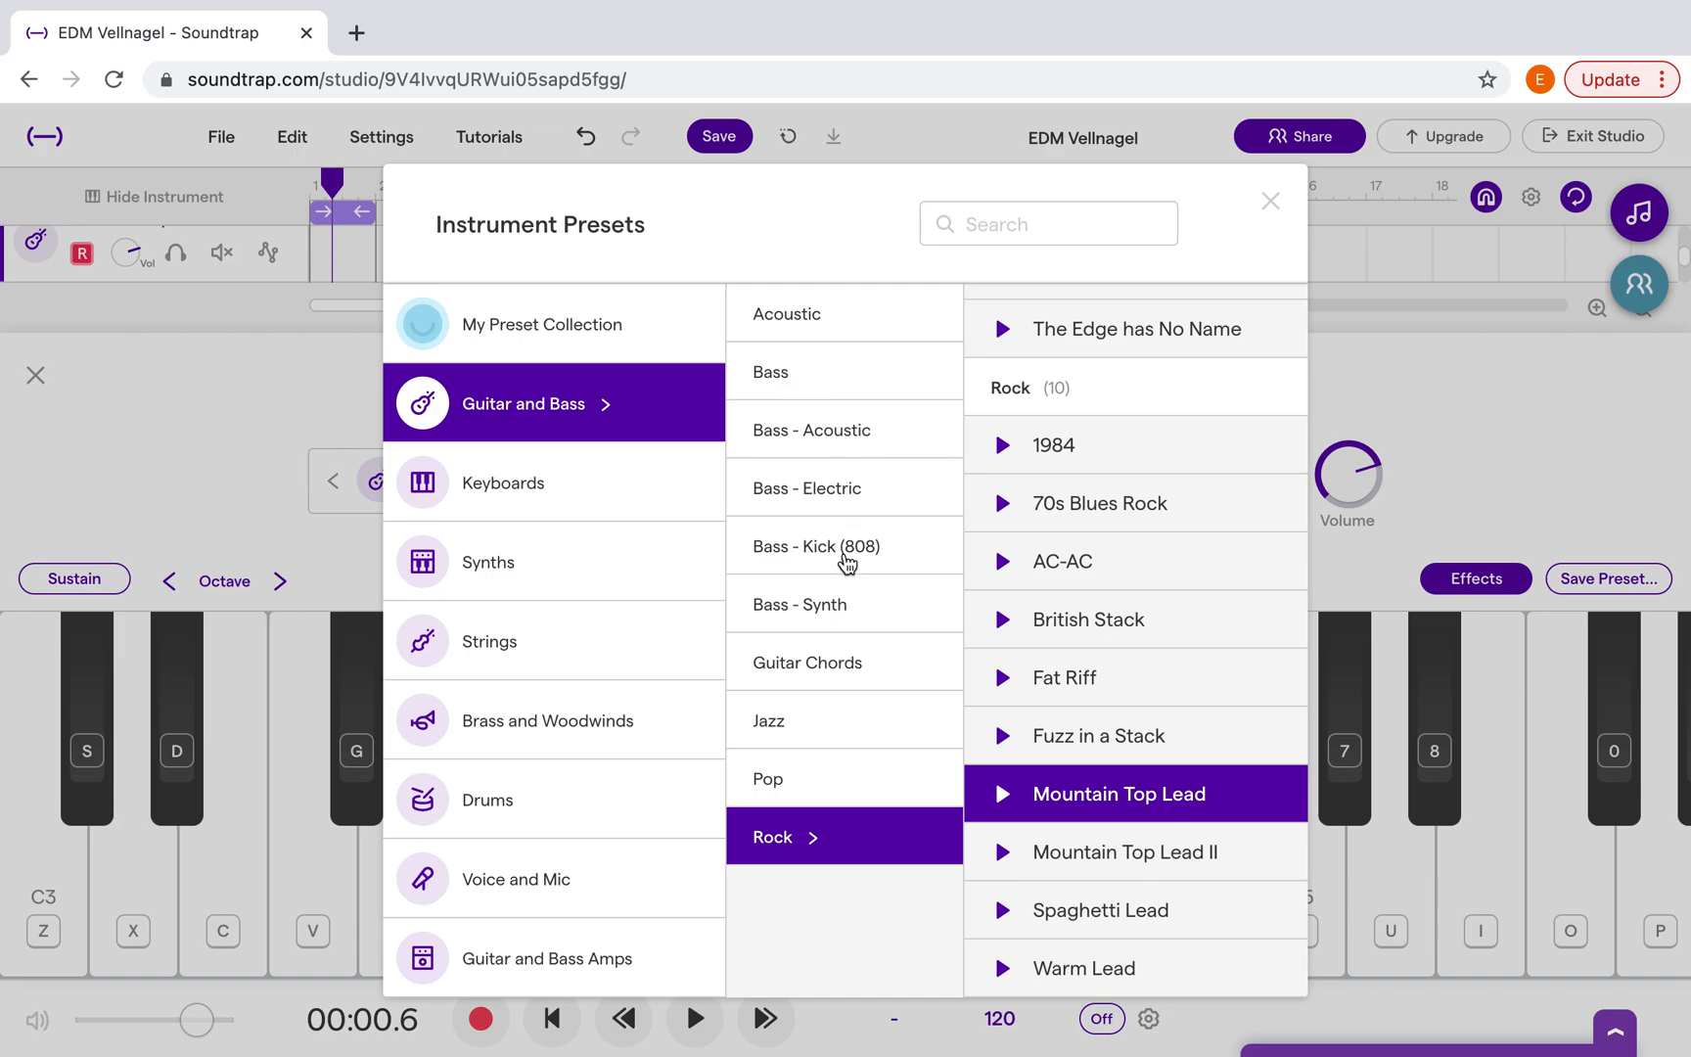
click(830, 608)
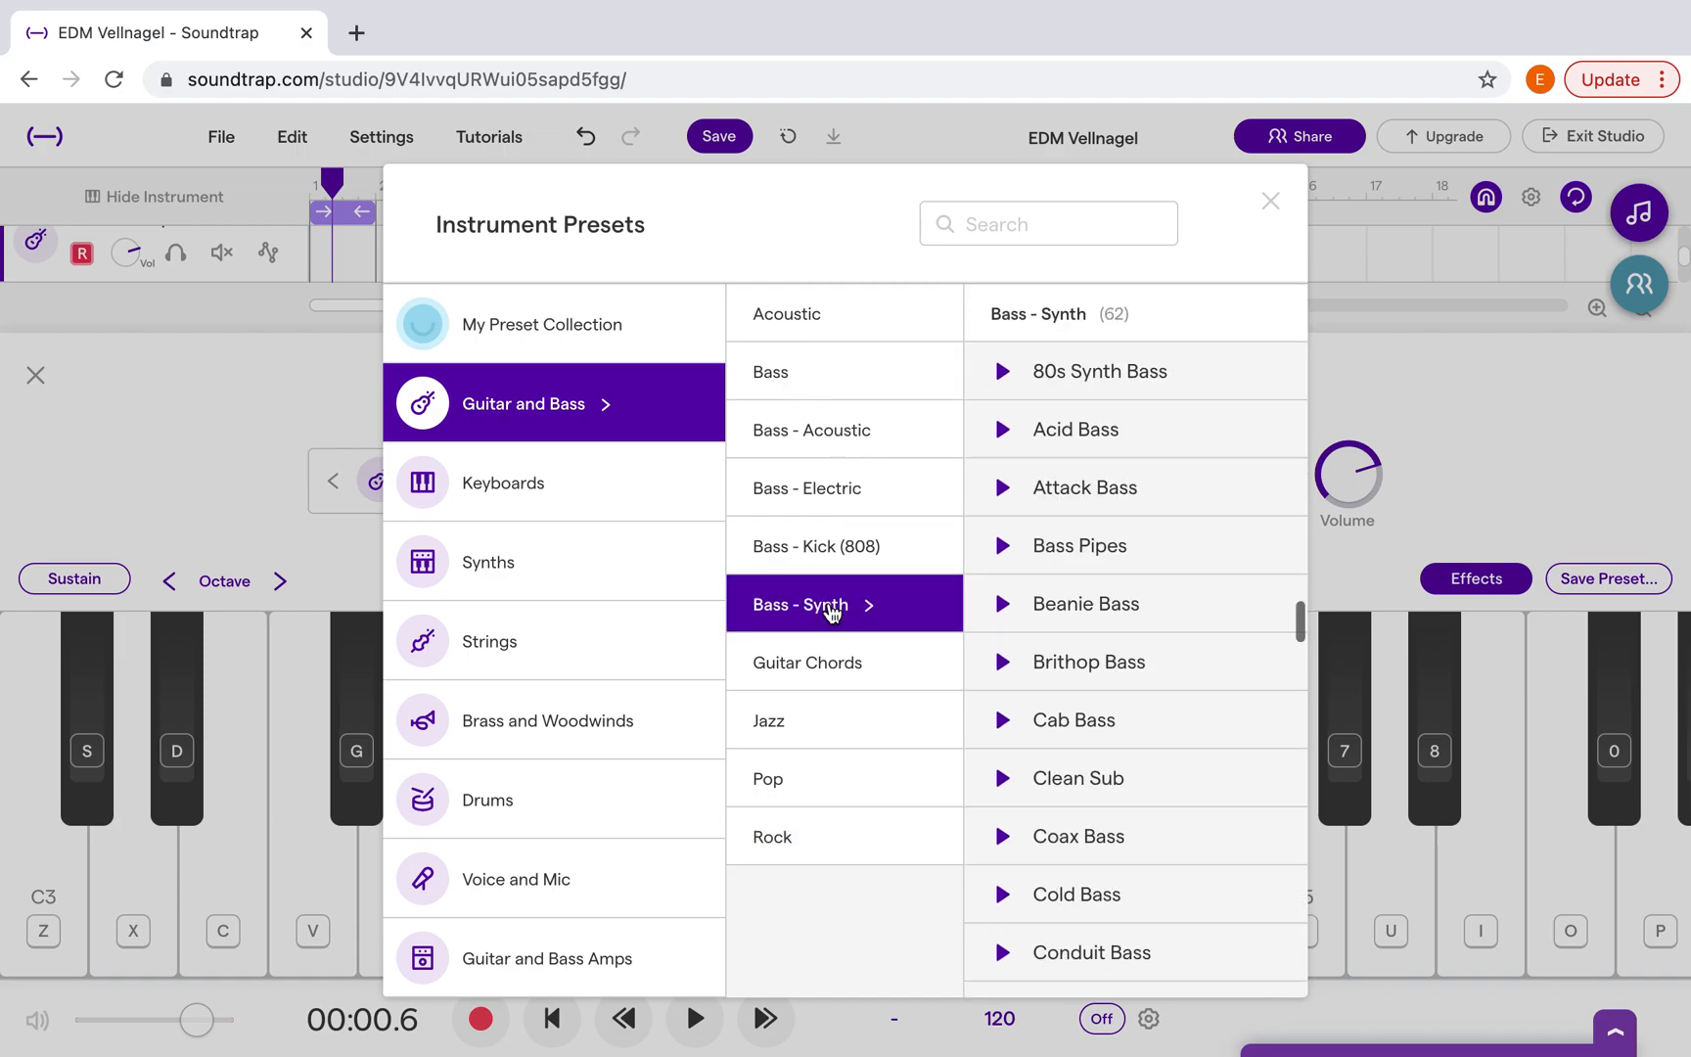
click(1002, 372)
click(1002, 438)
click(1004, 497)
click(1002, 551)
click(1113, 556)
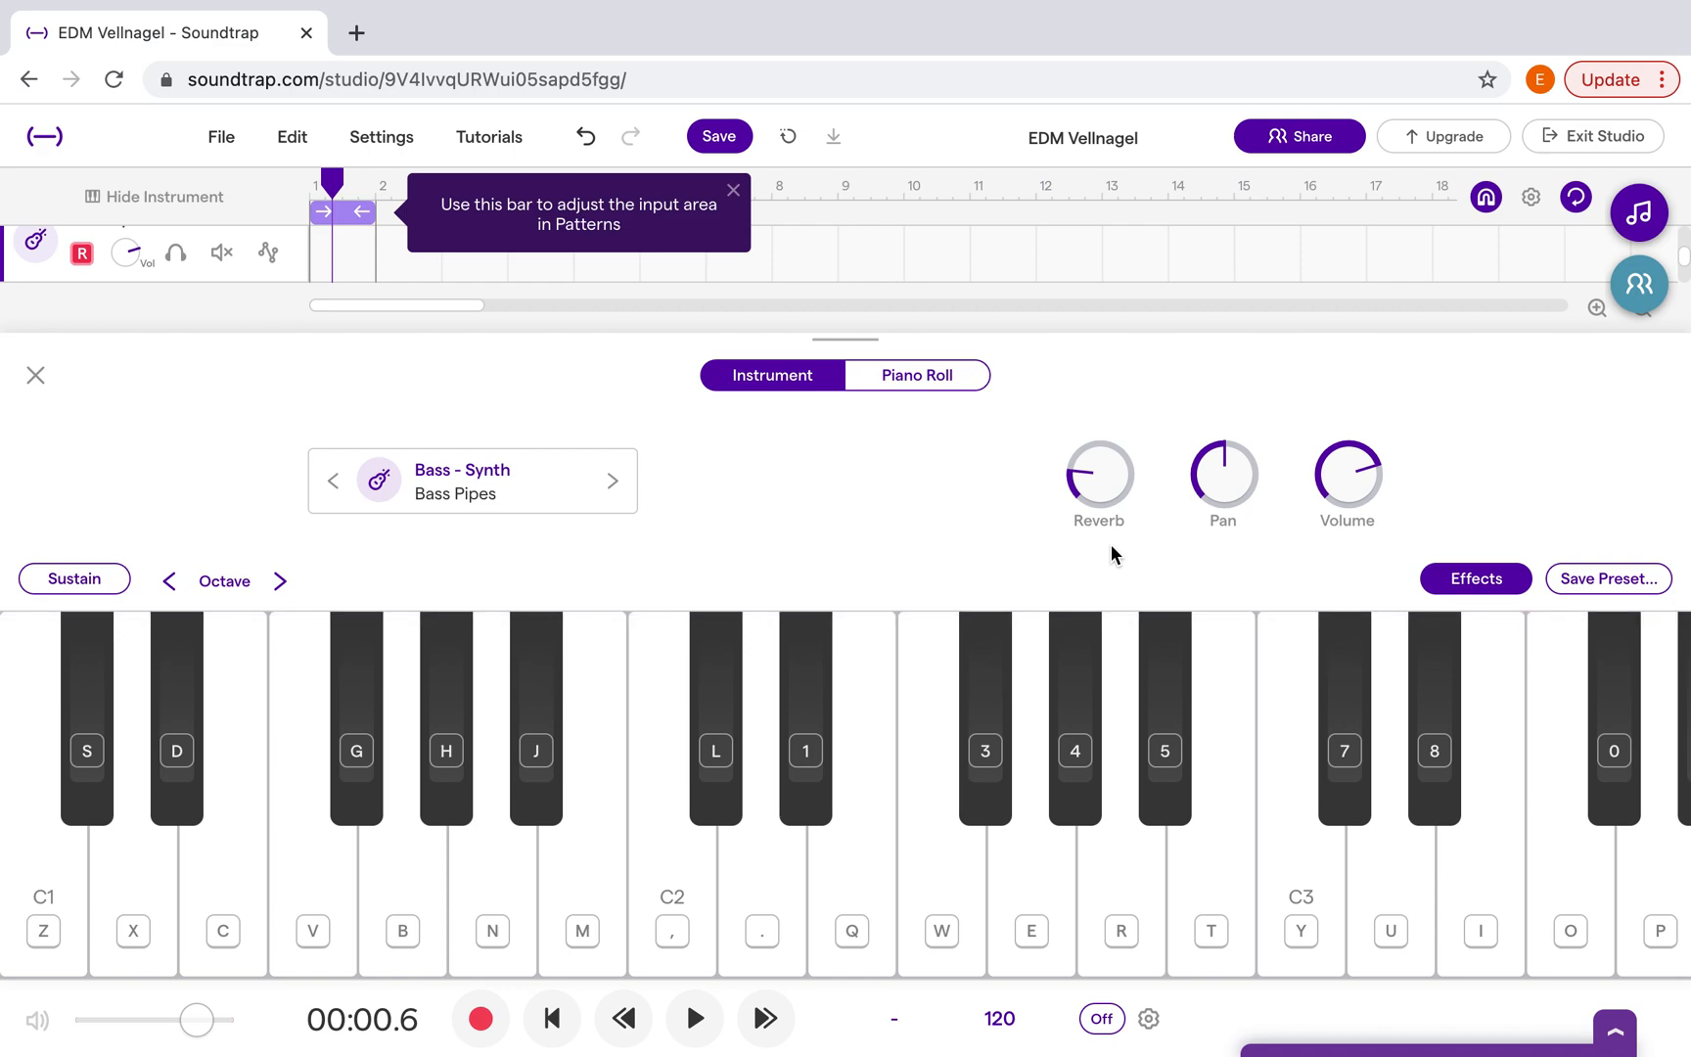
Audition several Bass Pipes notes between B1 and F2 on the on-screen keyboard.
click(667, 934)
click(609, 912)
click(830, 919)
click(981, 955)
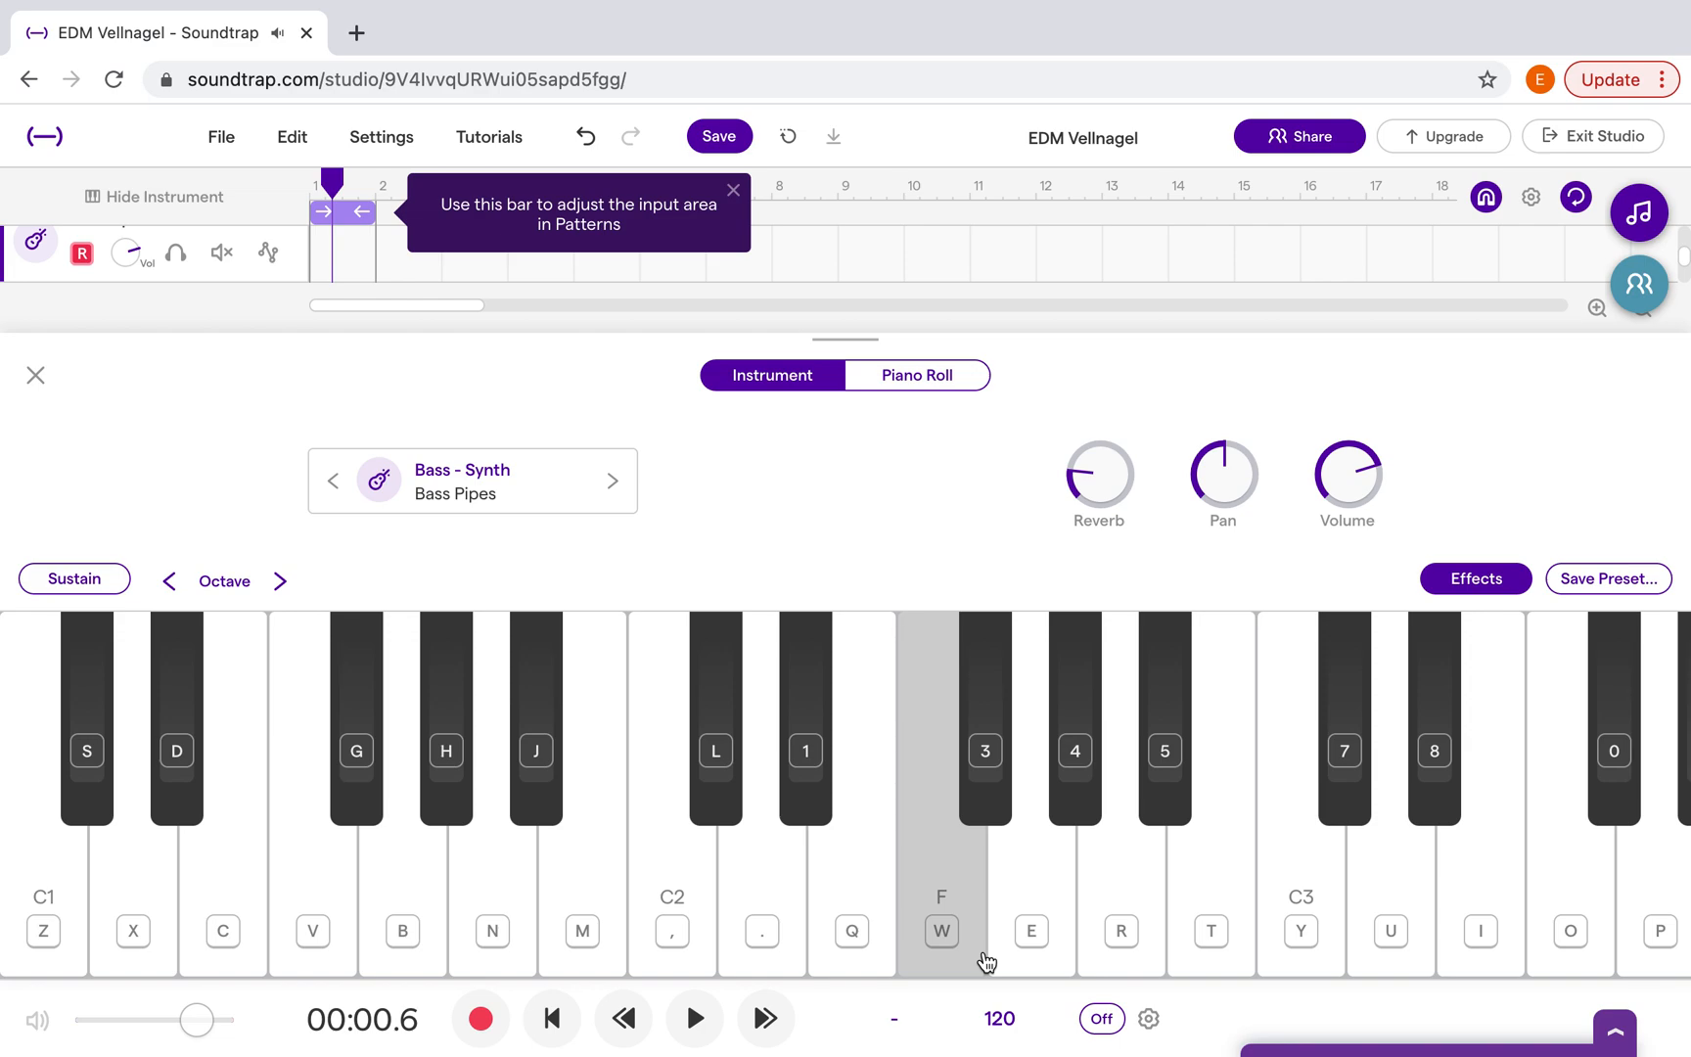
click(982, 955)
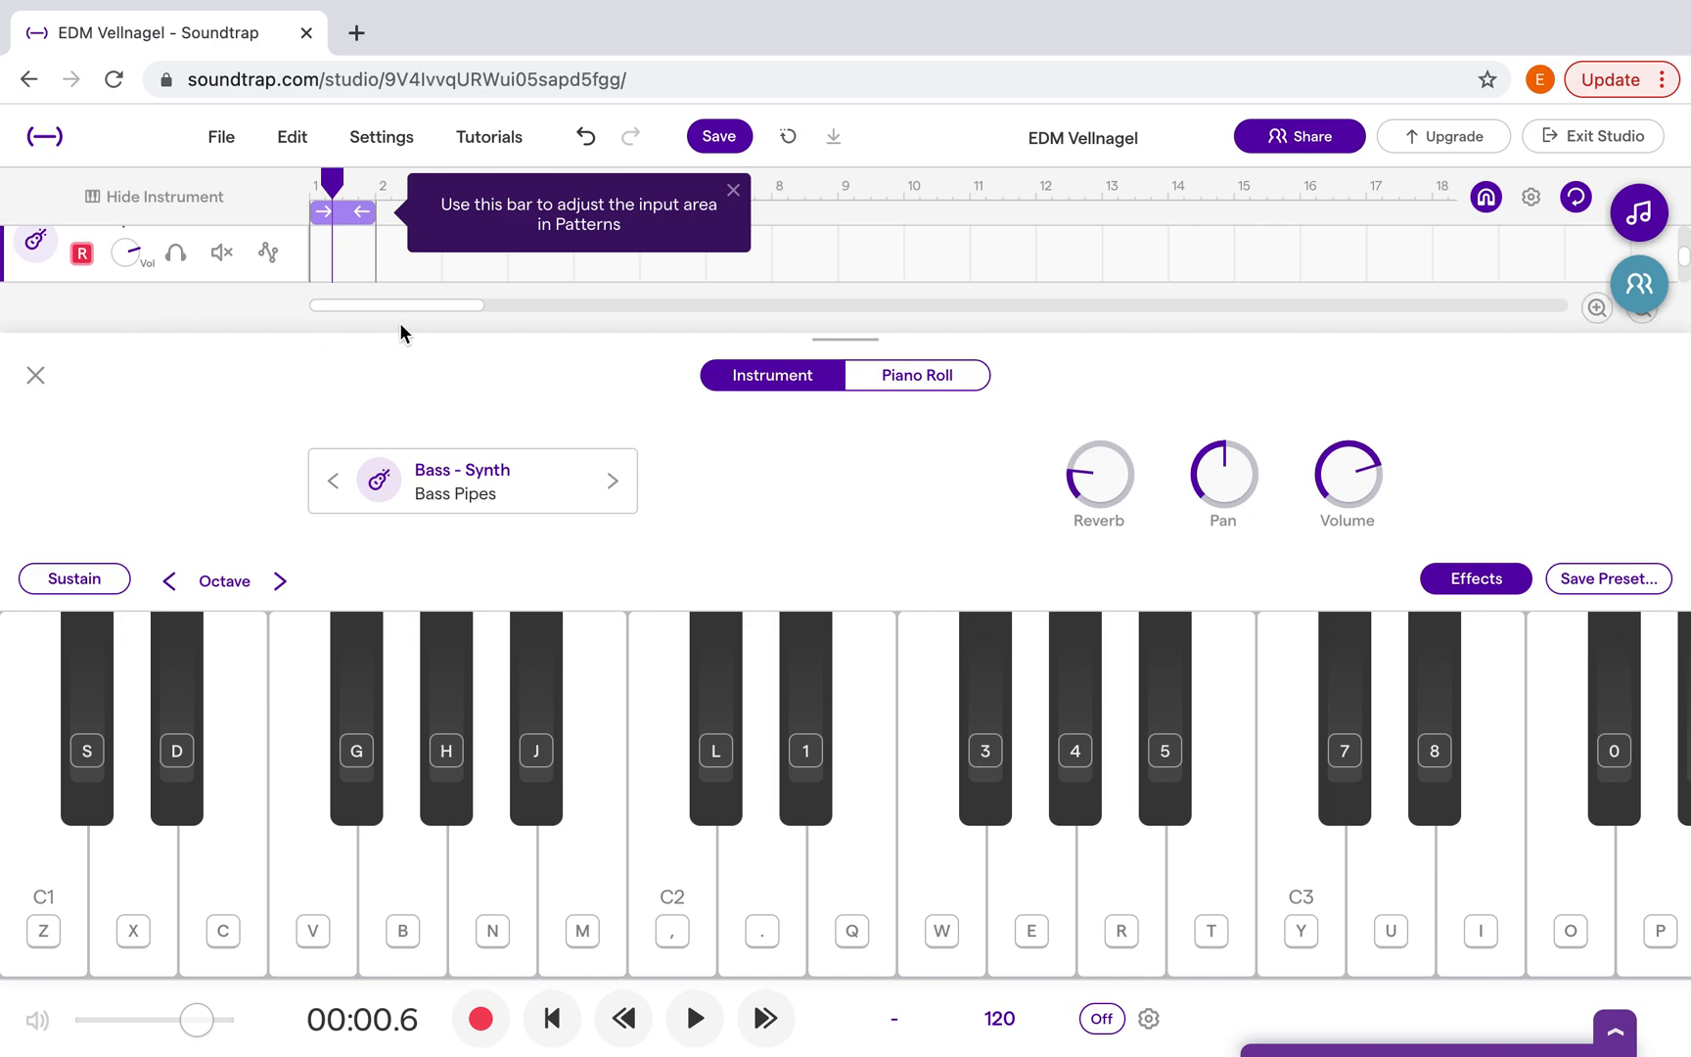
Enlarge the track area to reveal the drum track and return the playhead to the start of bar 1.
drag(846, 342, 837, 616)
click(270, 183)
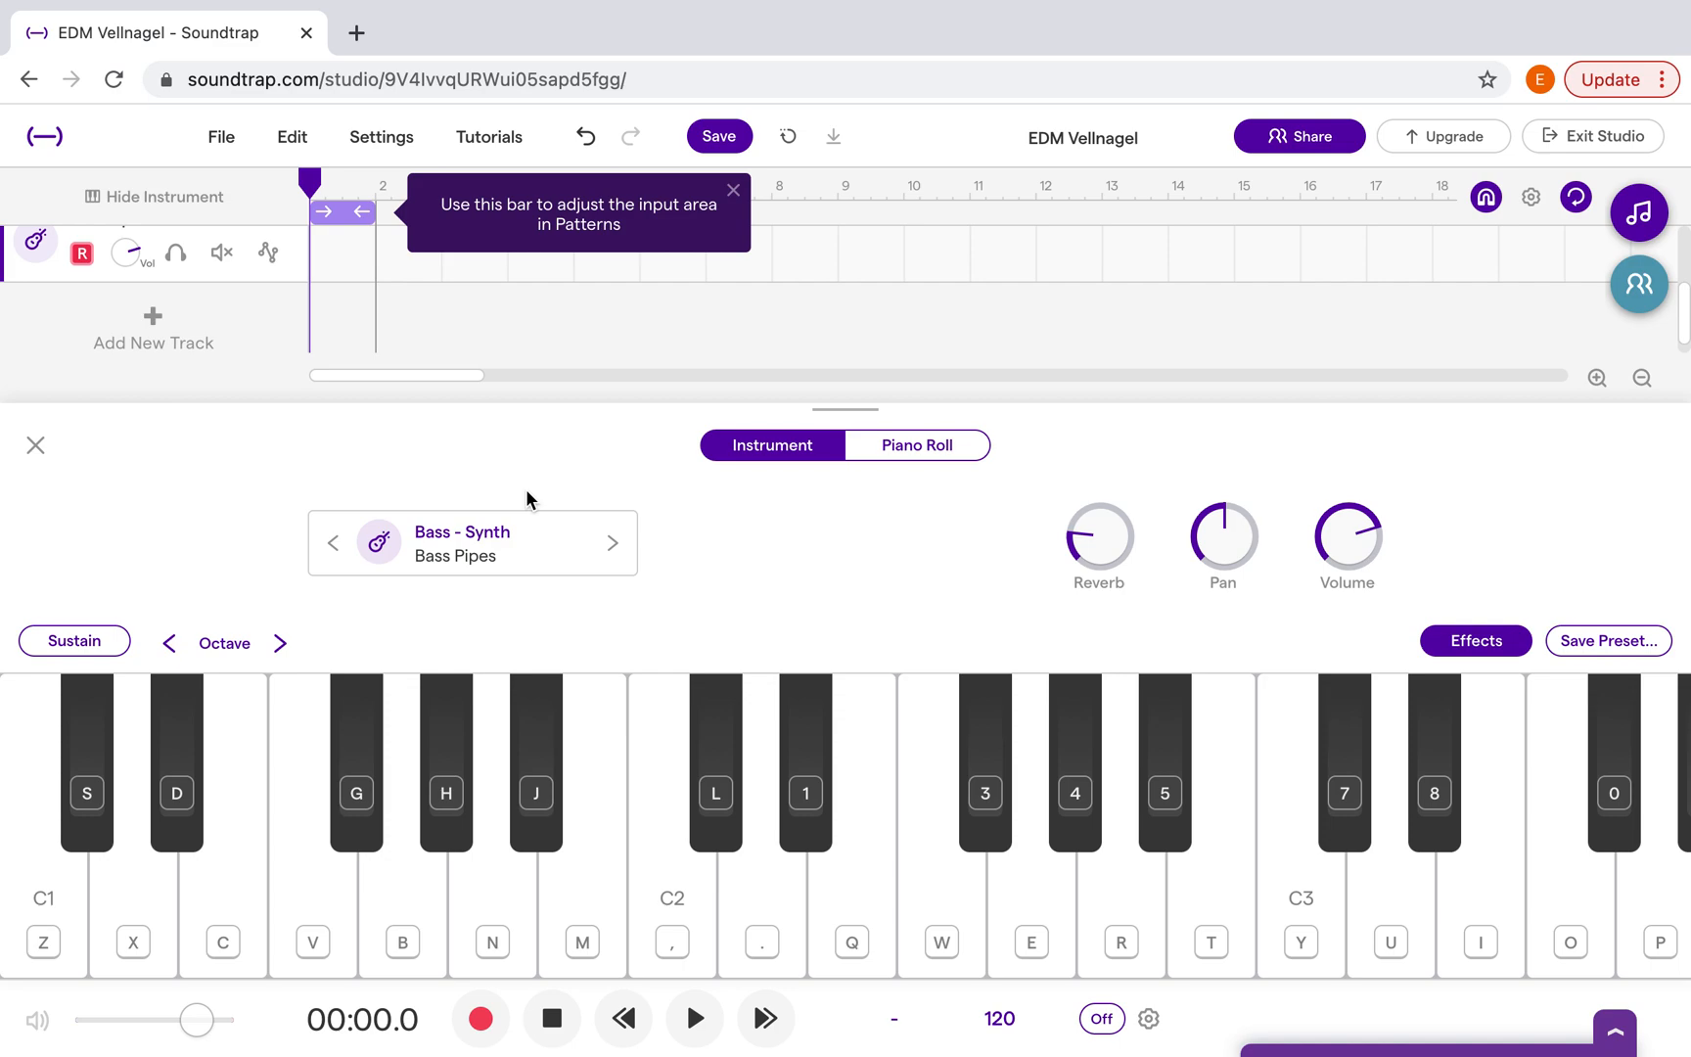
scroll(409, 316, up, 2)
scroll(409, 316, left, 1)
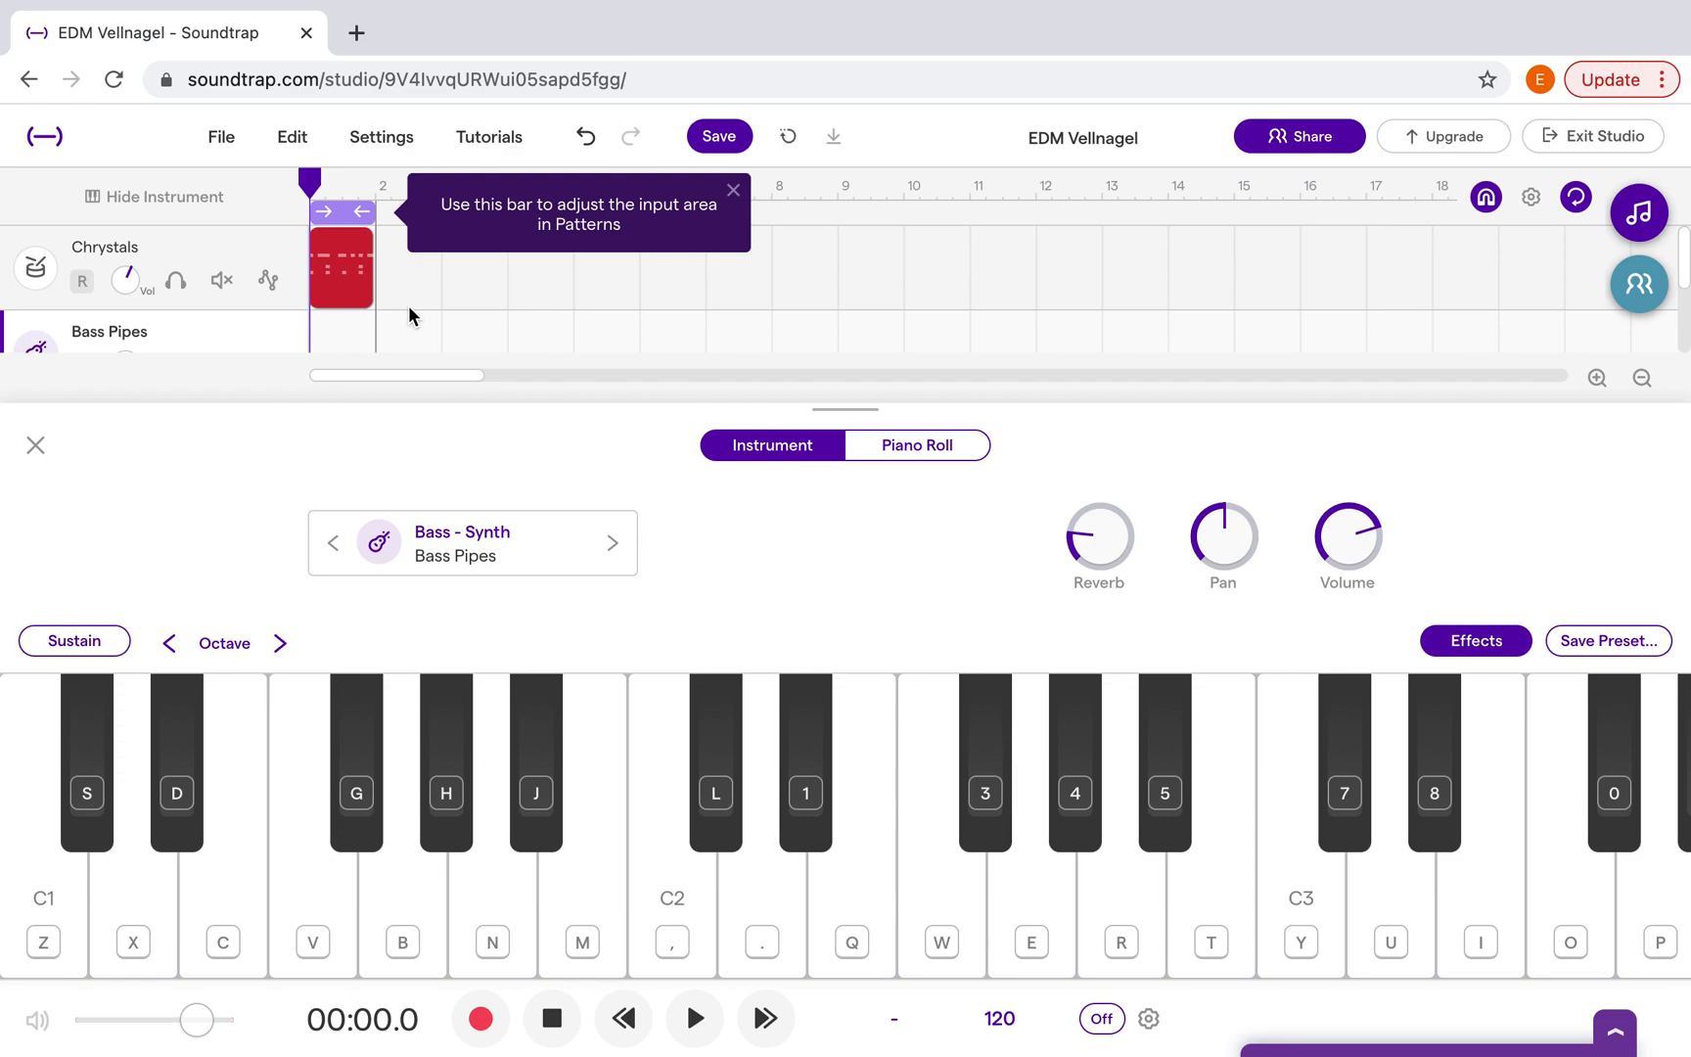
Compare the low E1 and F1 notes with the high F3 note of the bass sound.
click(351, 902)
click(221, 918)
click(1565, 924)
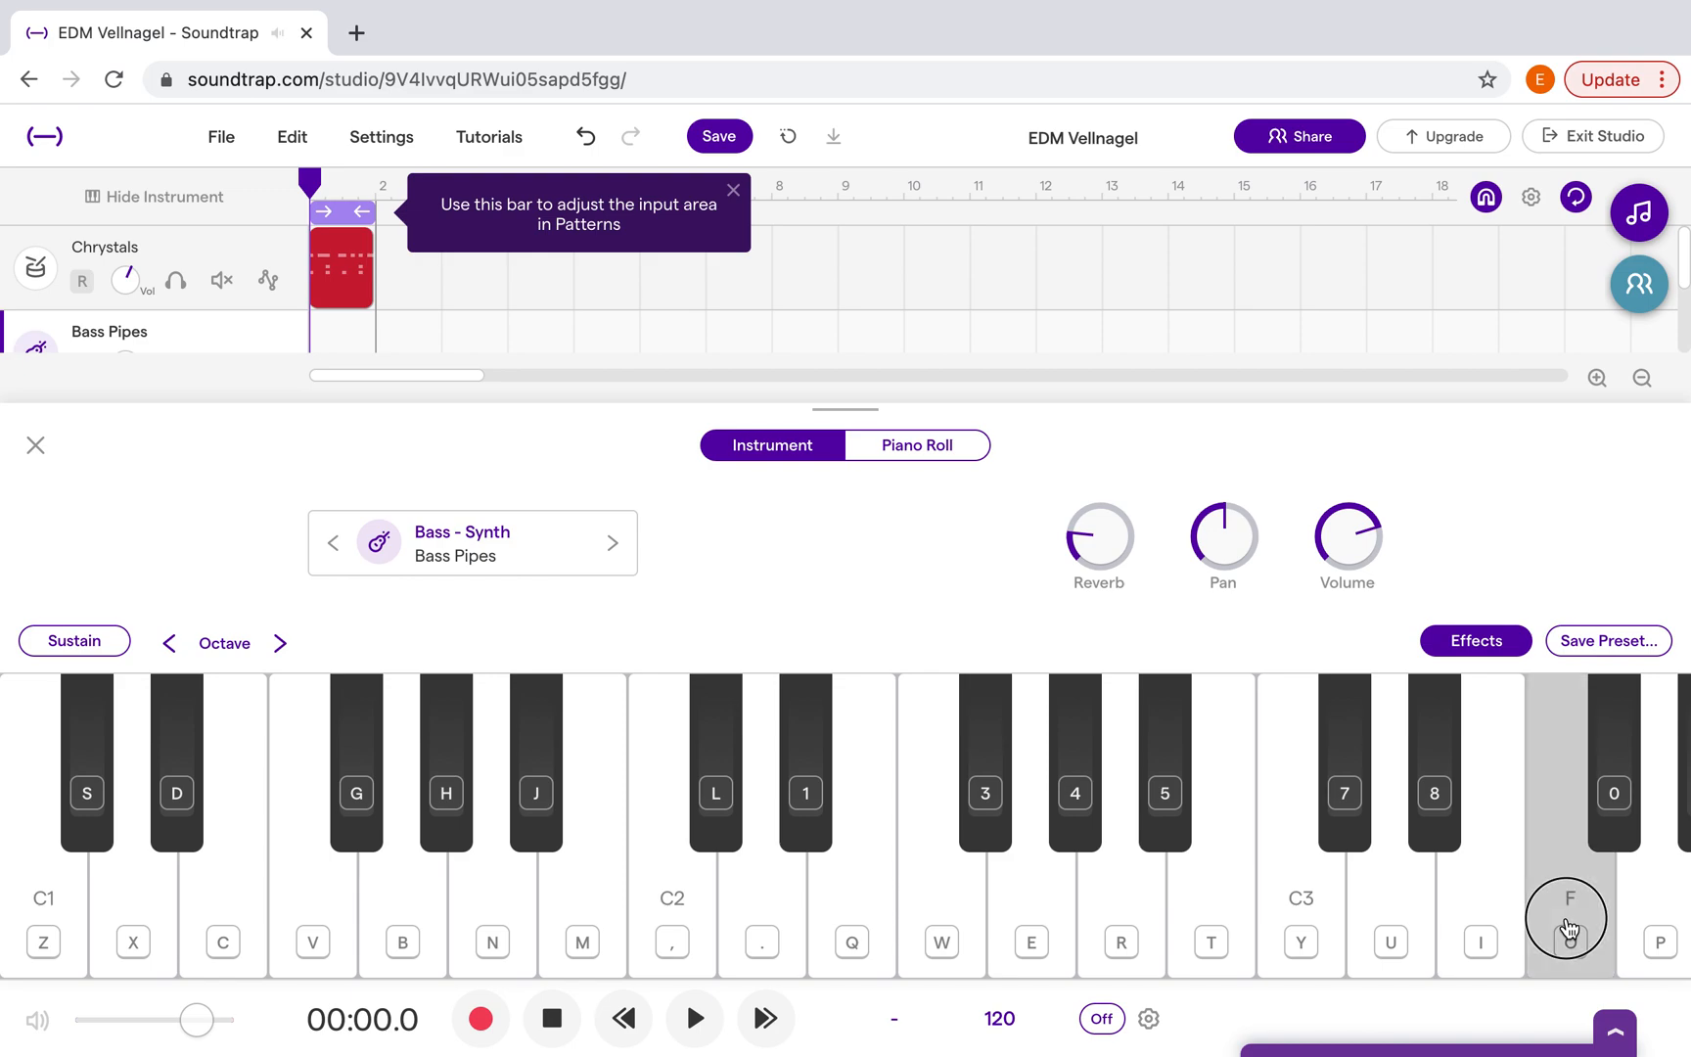
Play the drum loop and practise a repeated D2 bass note to match its beat.
click(691, 1021)
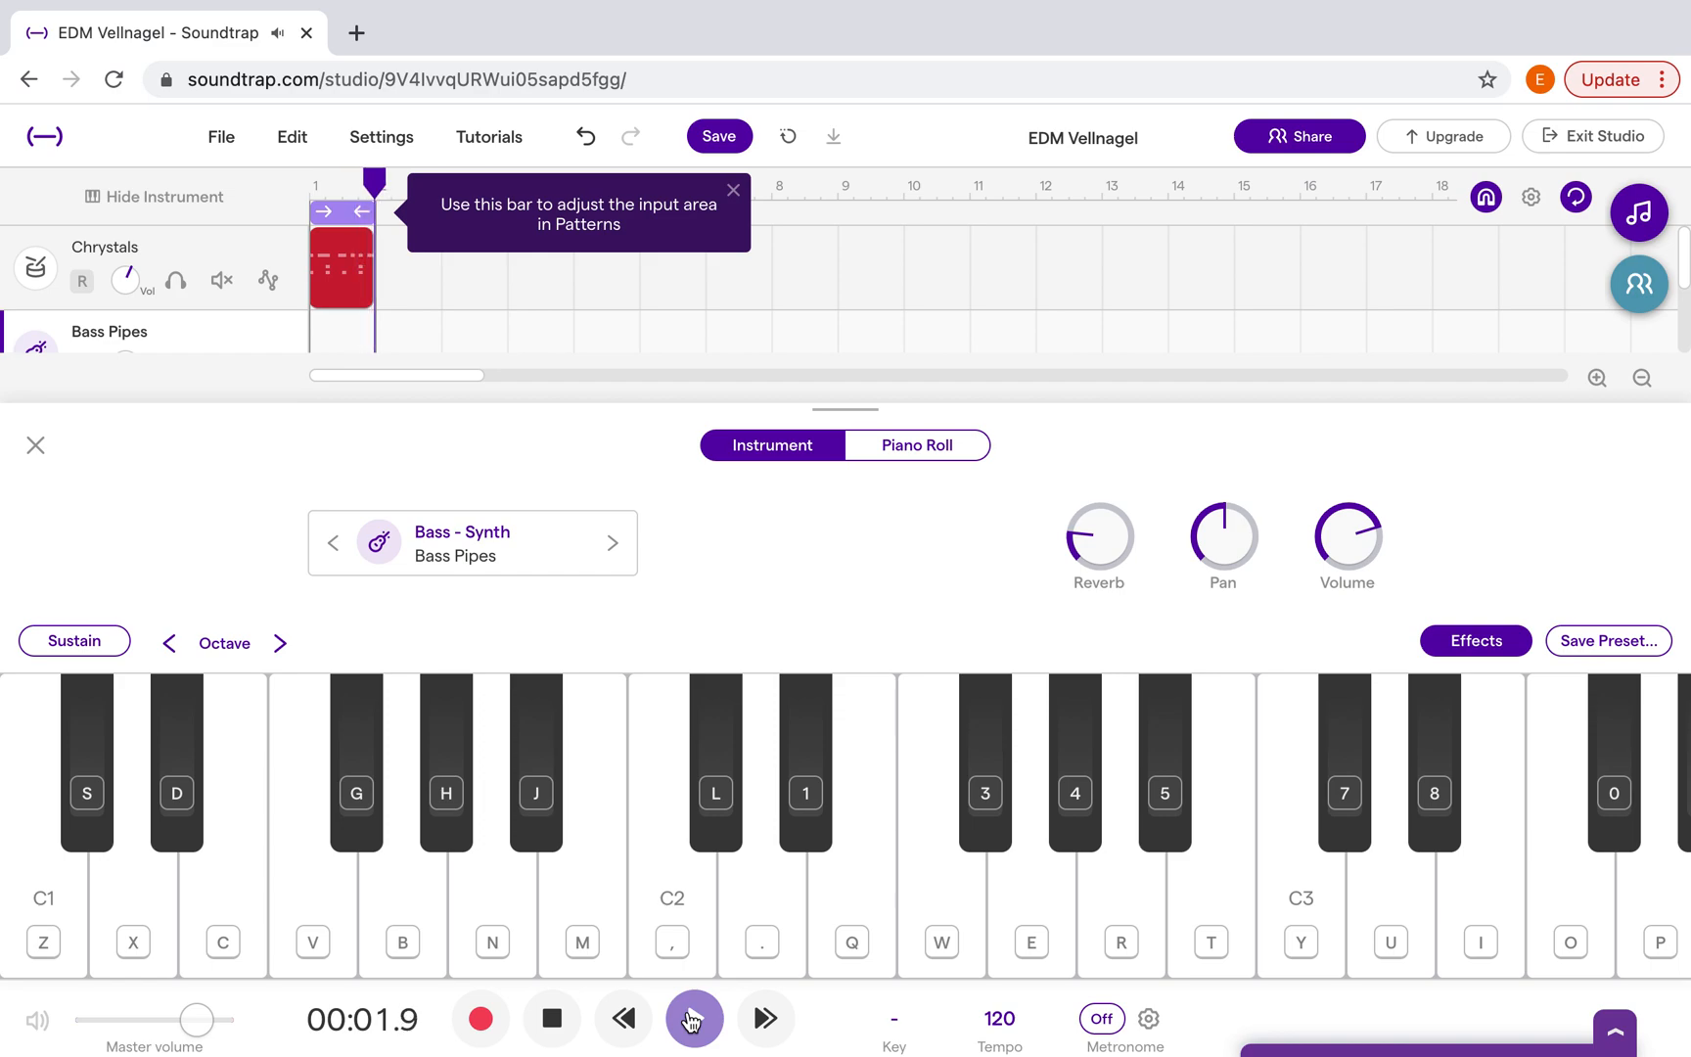
click(554, 1018)
click(774, 911)
click(774, 912)
click(780, 926)
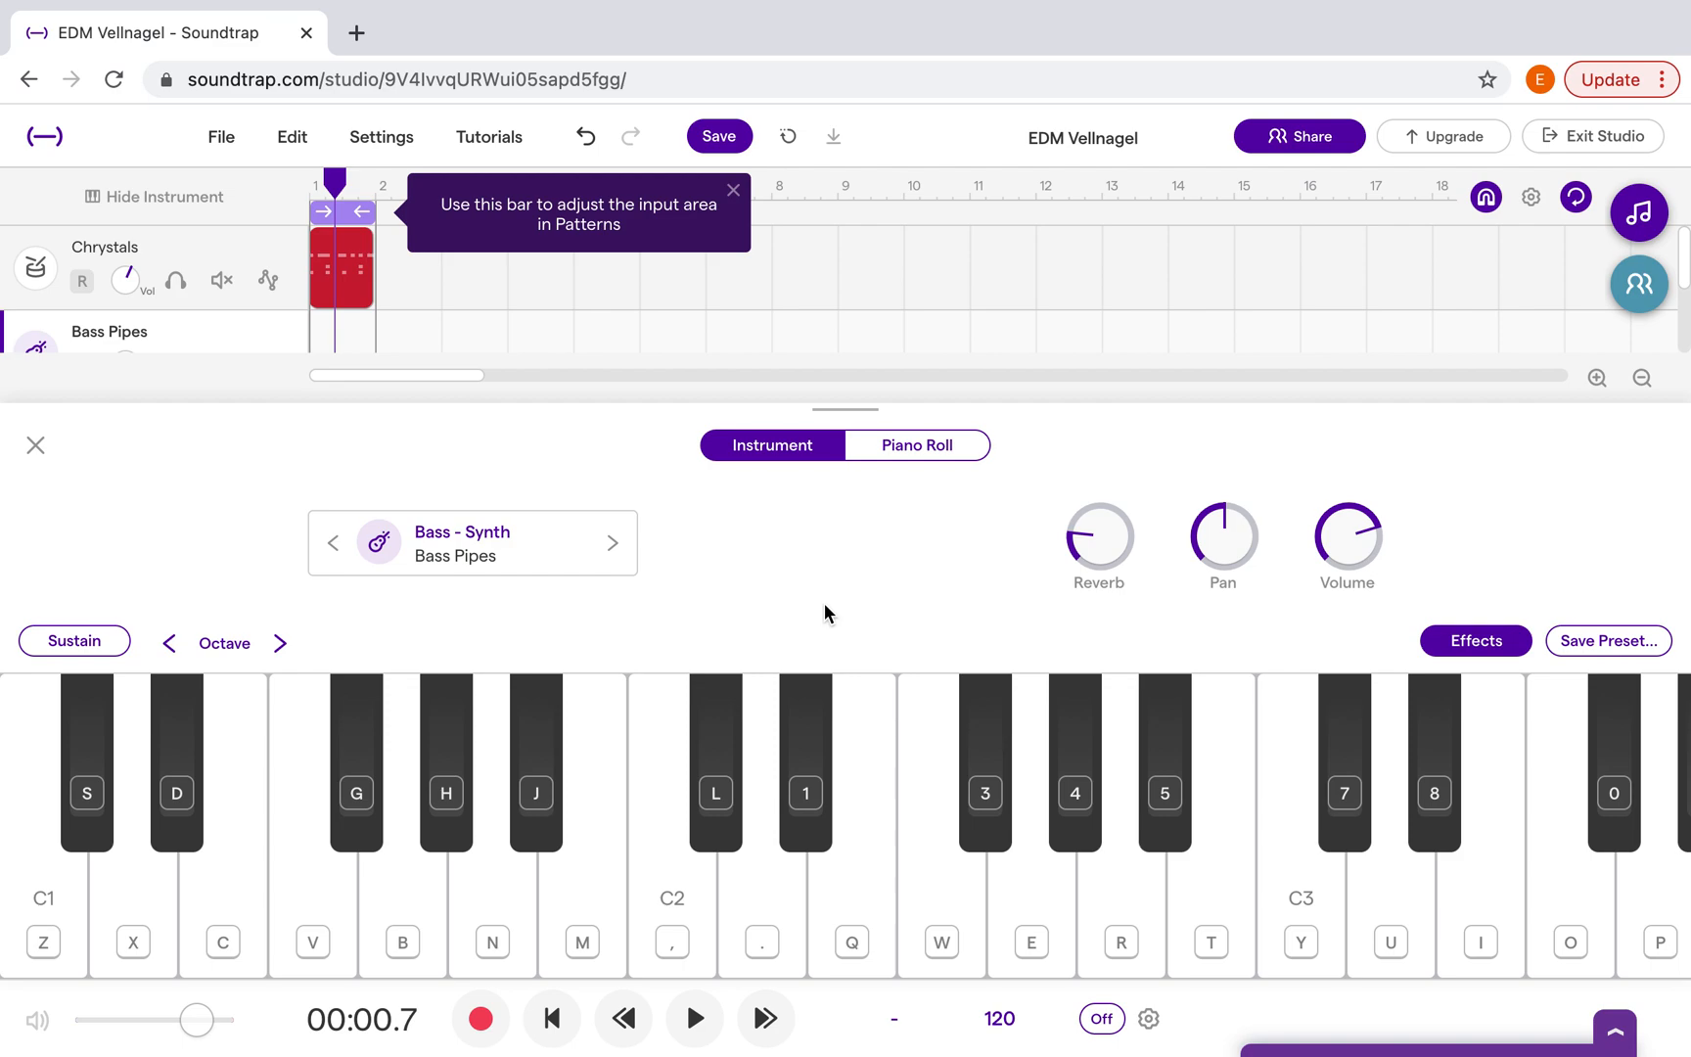
click(695, 1022)
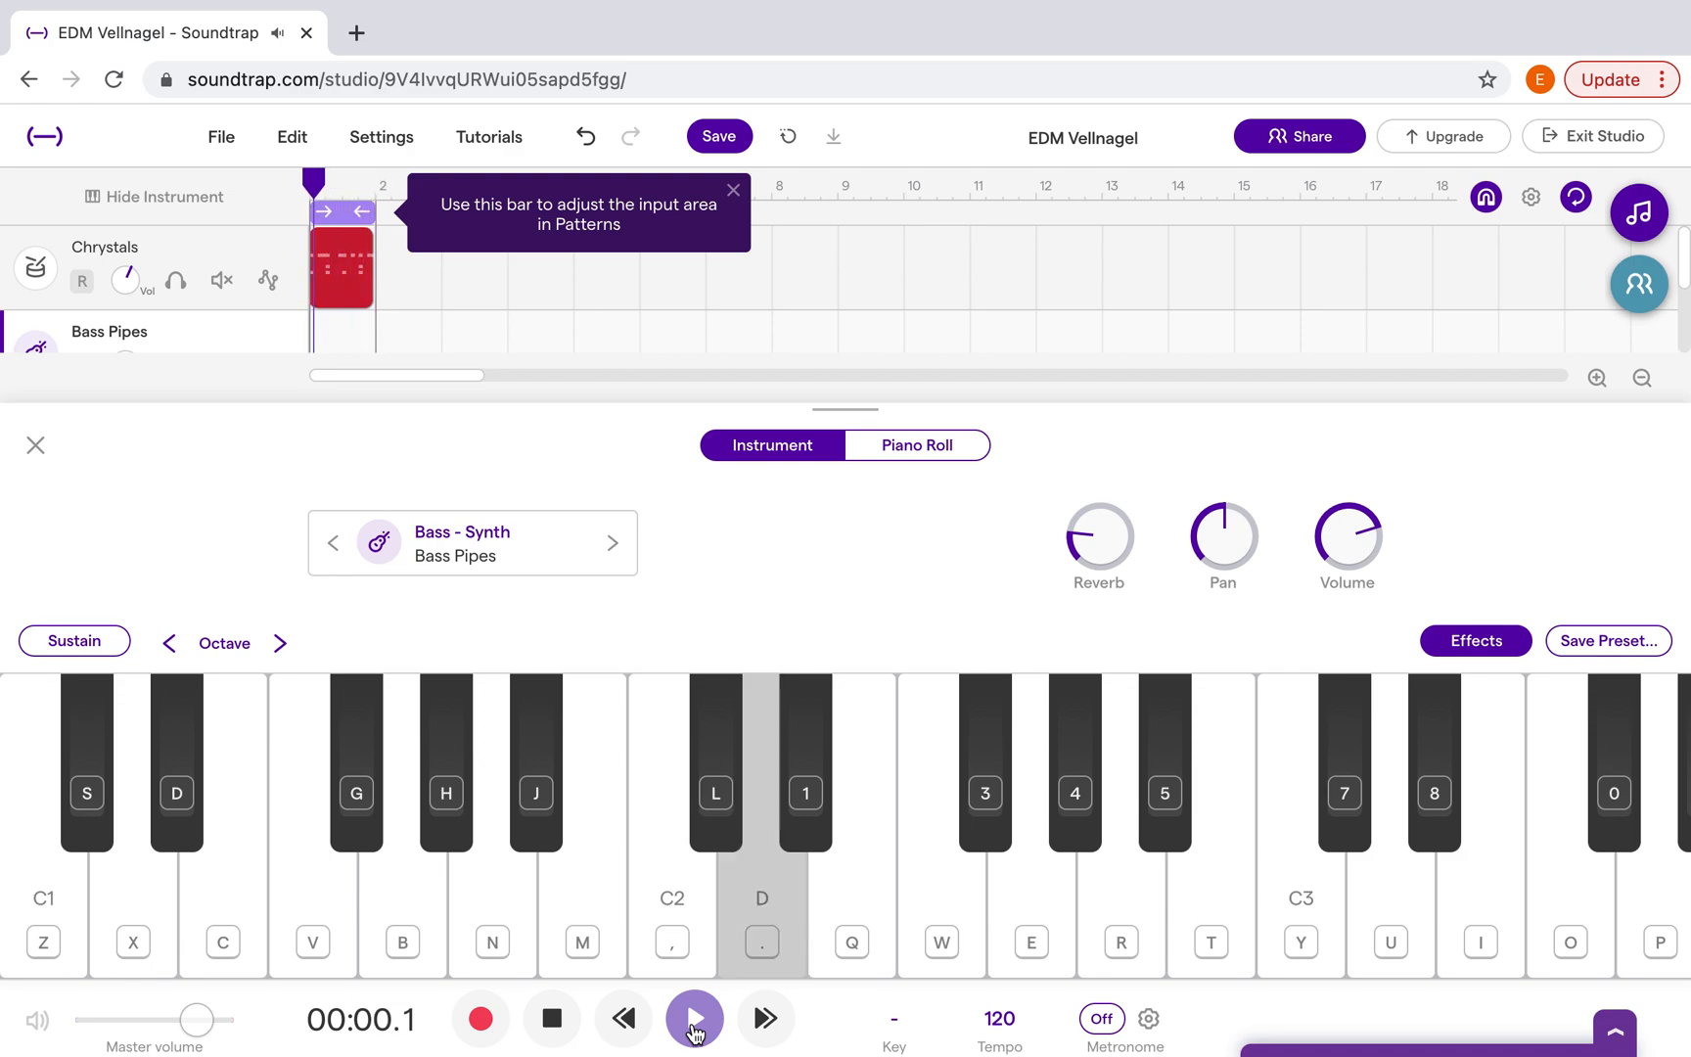
click(694, 1030)
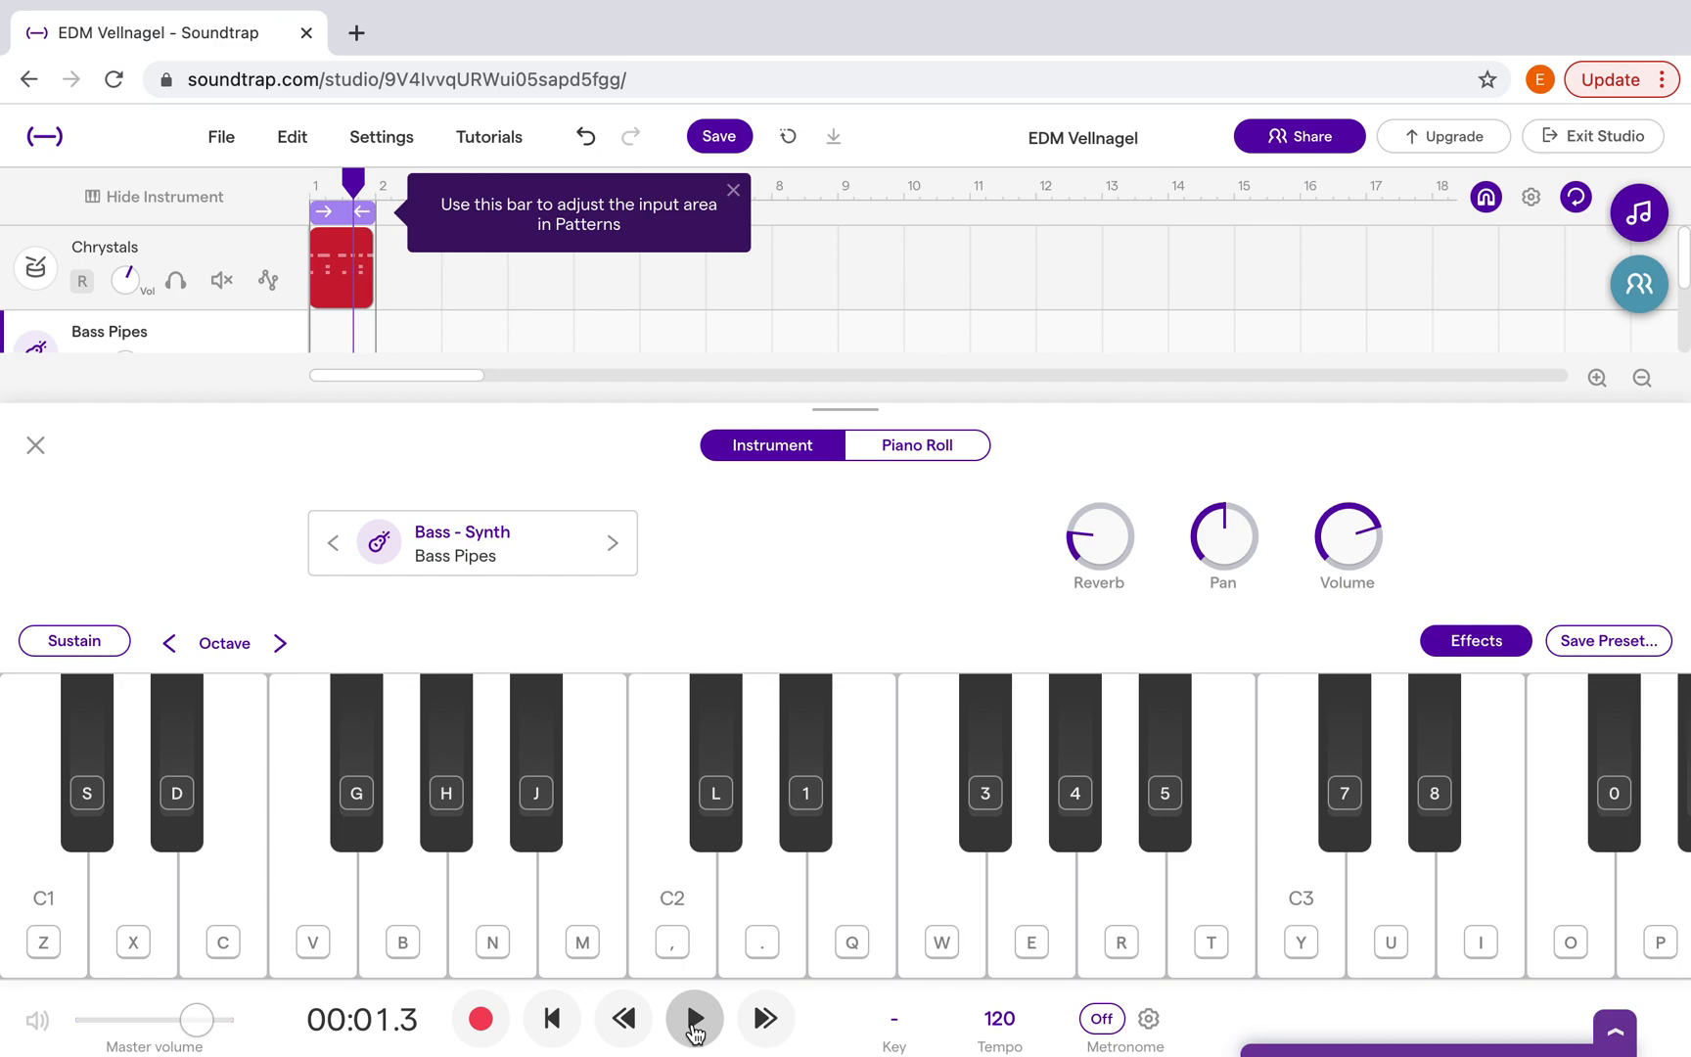
Return the playhead to the start and turn the metronome on, testing the D2 note for the recording.
click(553, 1022)
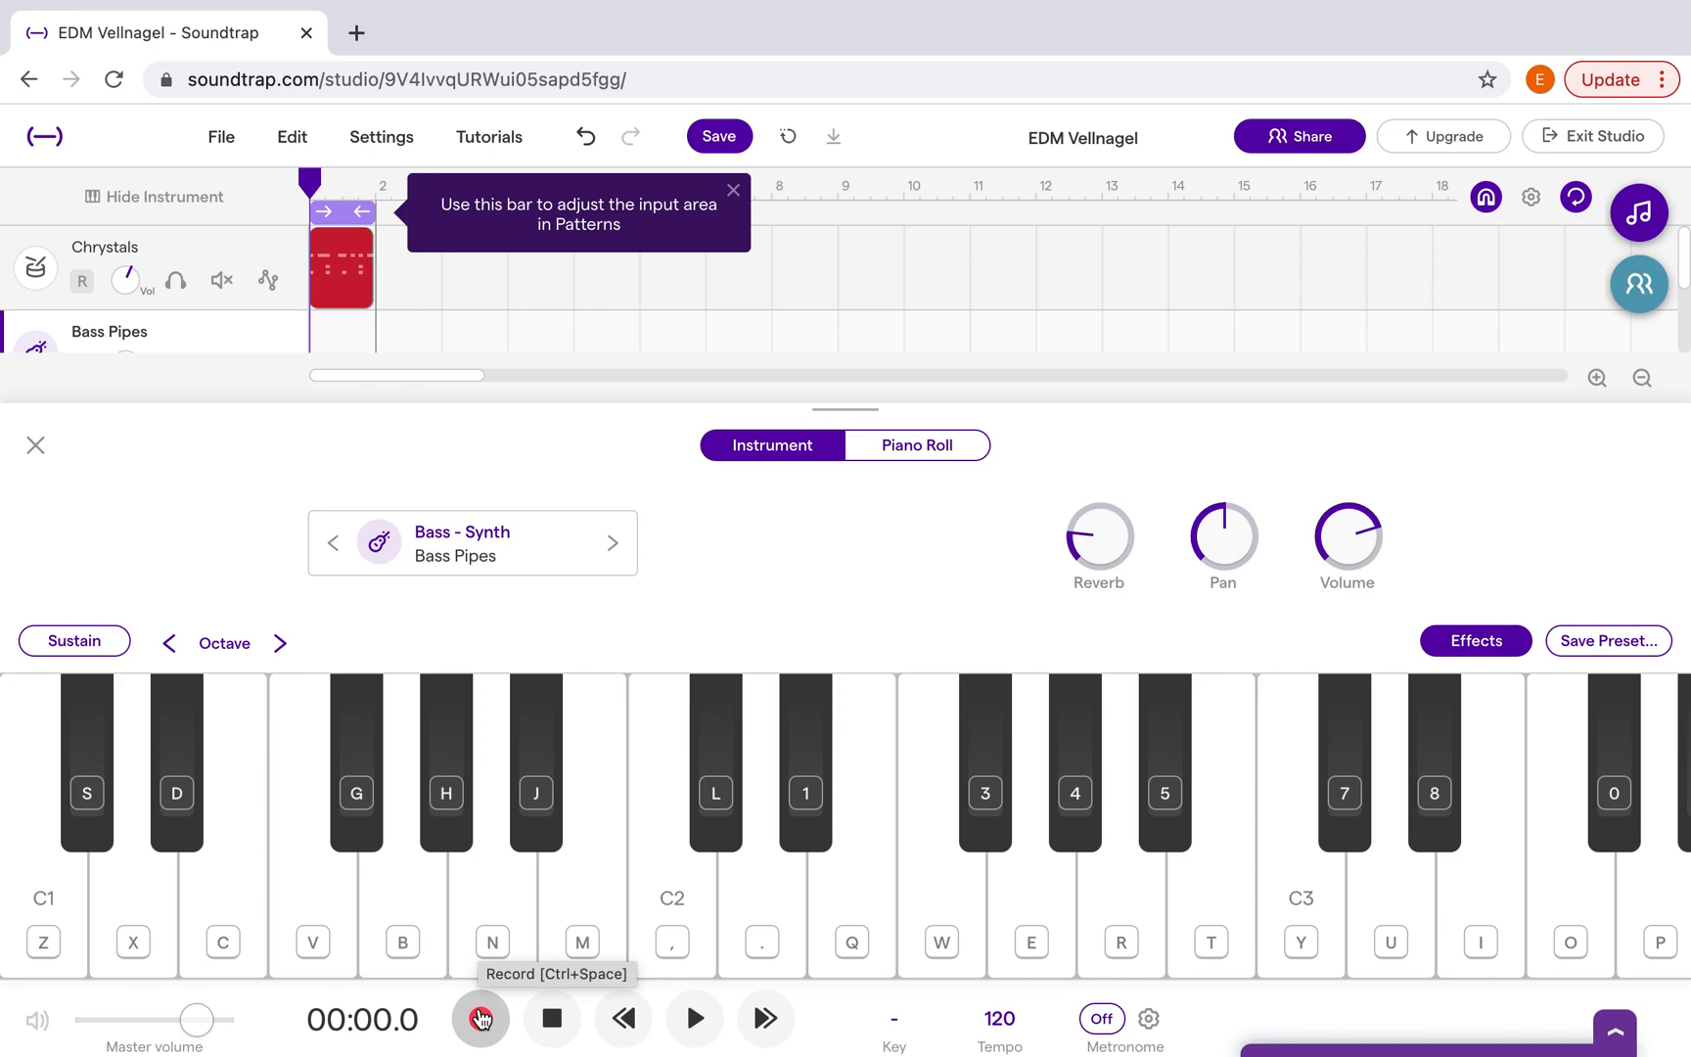
click(1102, 1024)
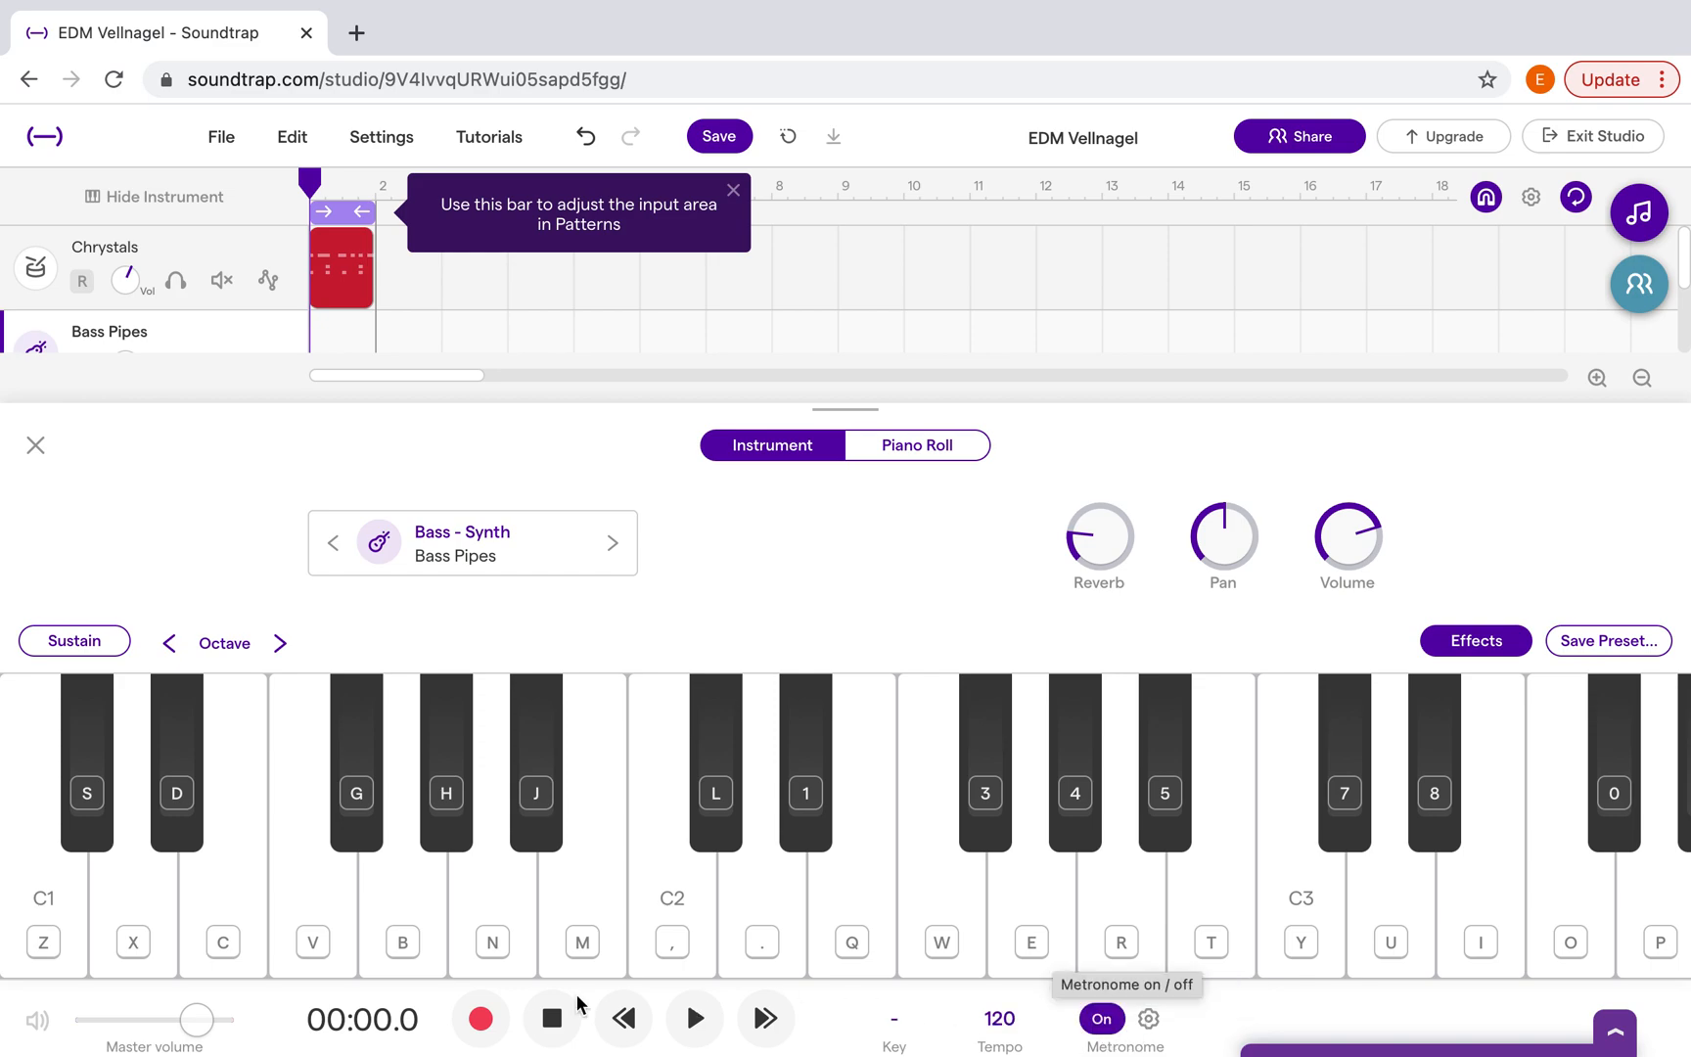
click(756, 937)
click(756, 936)
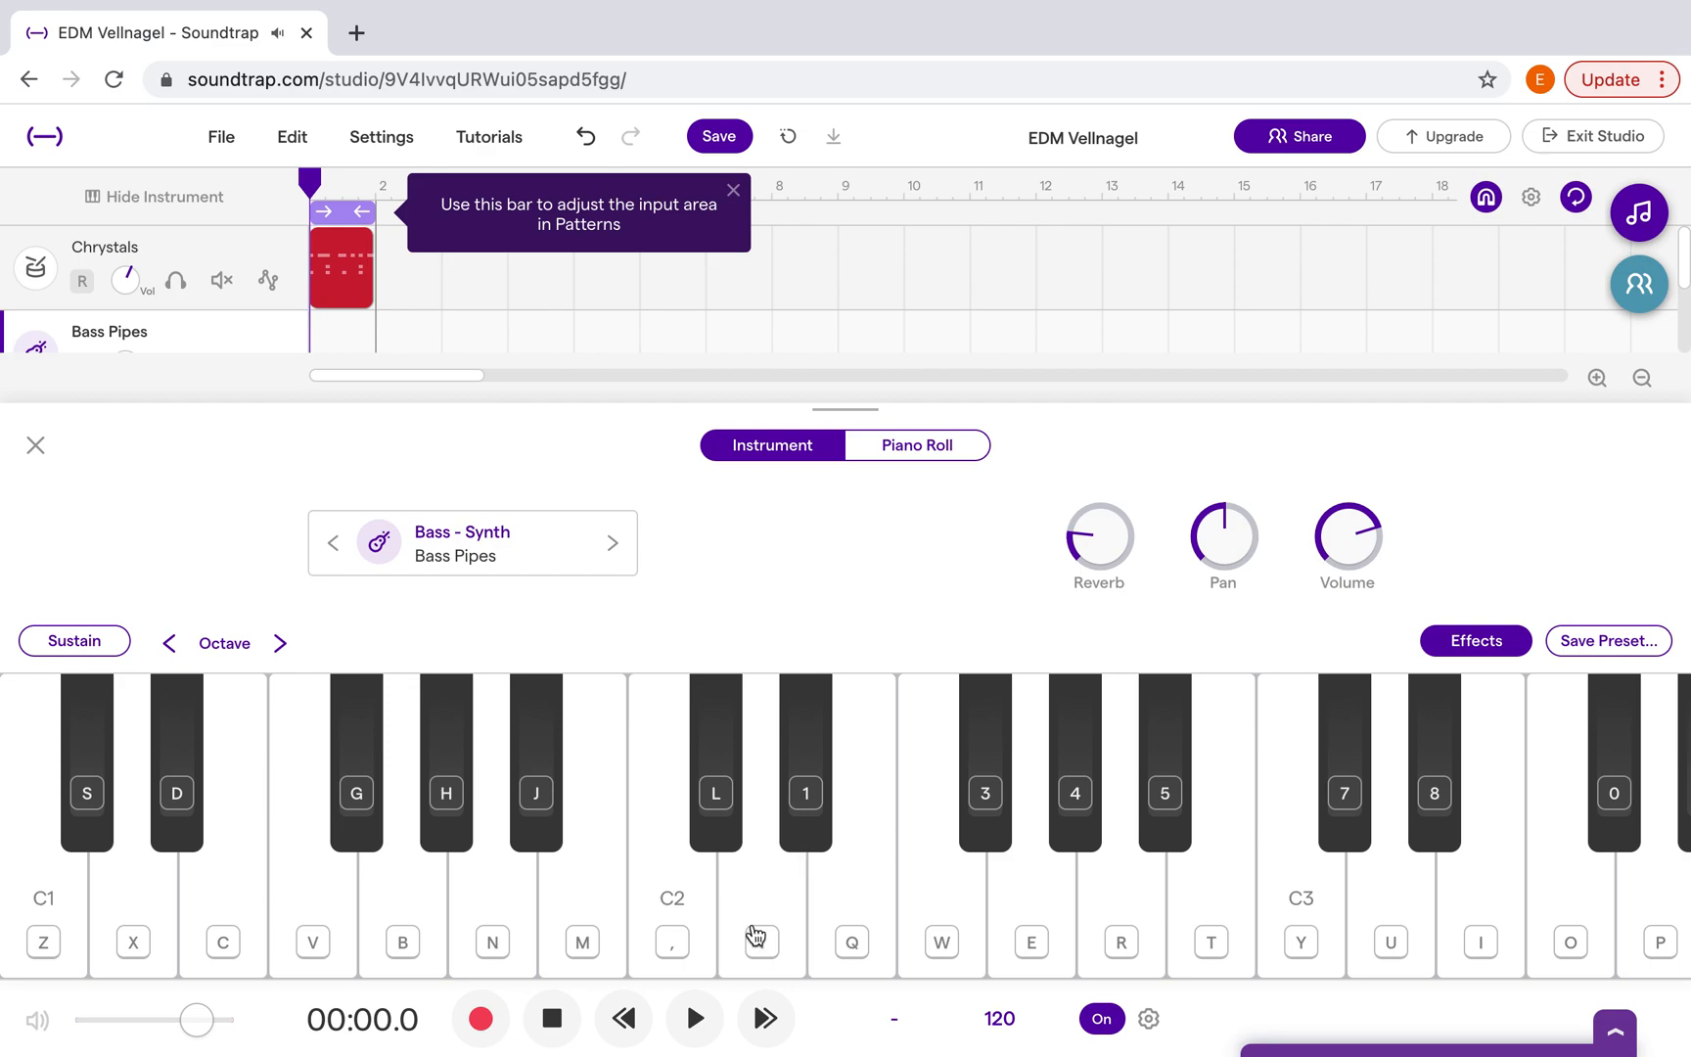
Record four D2 notes across bar 1 on the Bass Pipes track.
click(484, 1017)
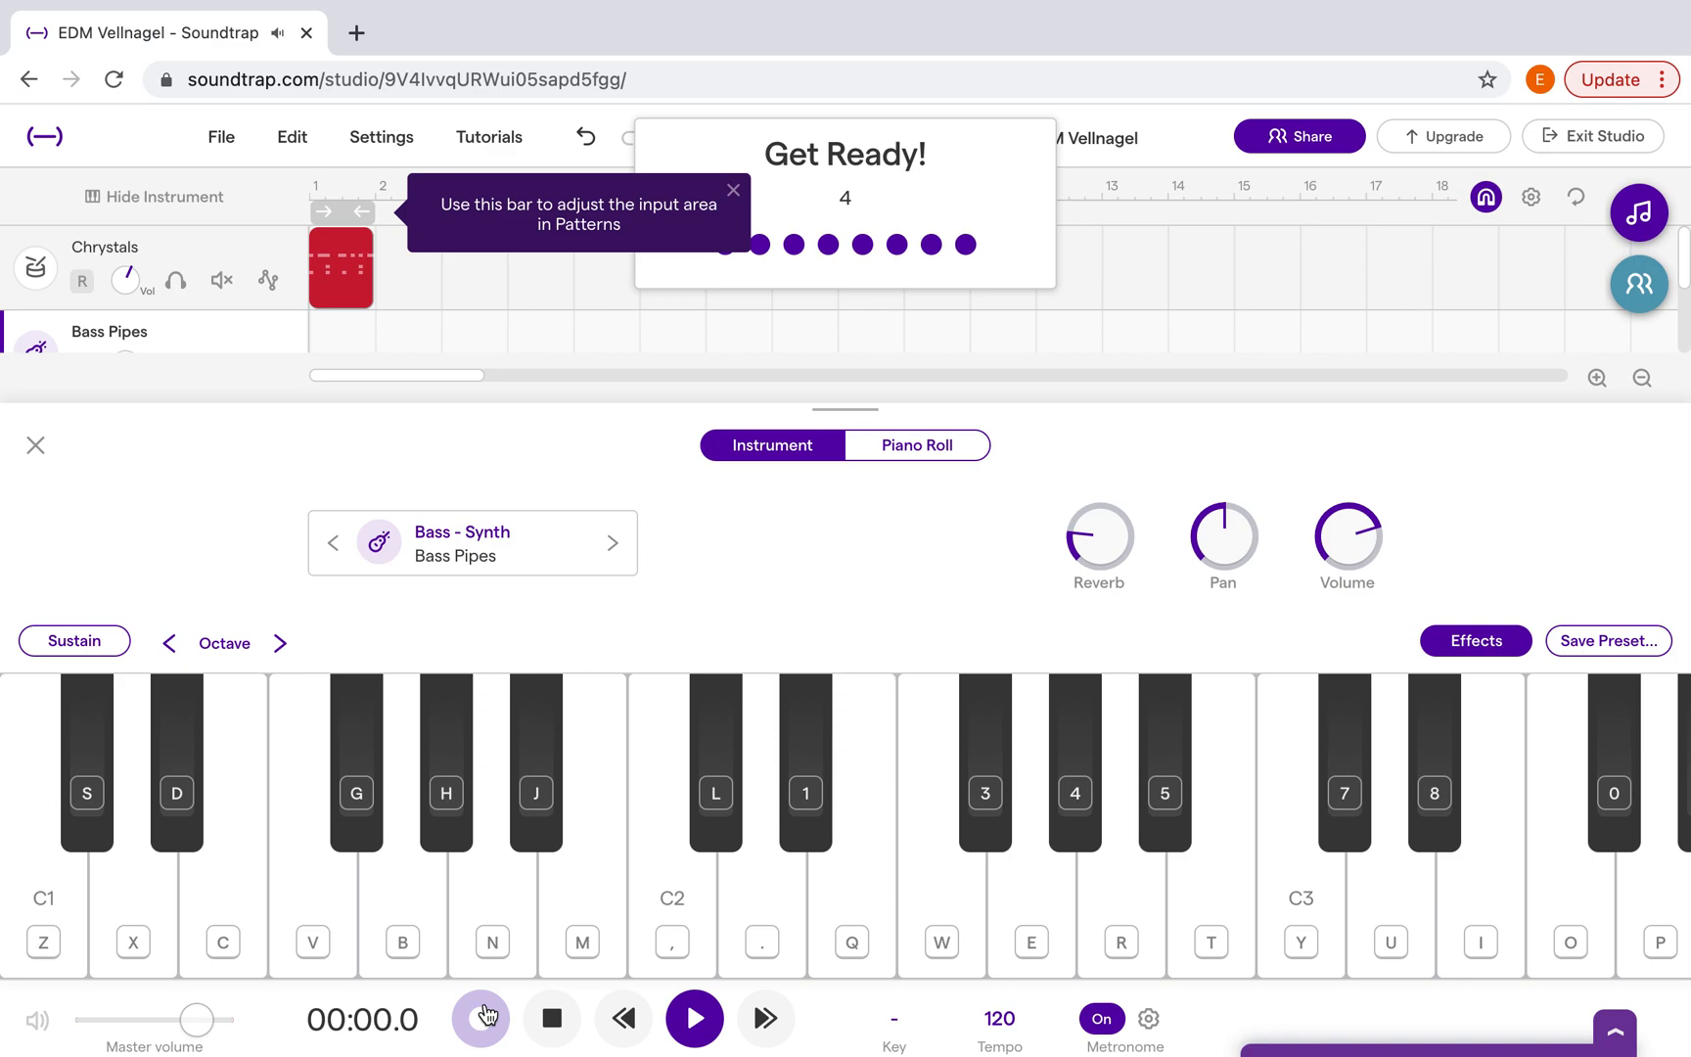
key(period)
key(period)
key(period)
key(period)
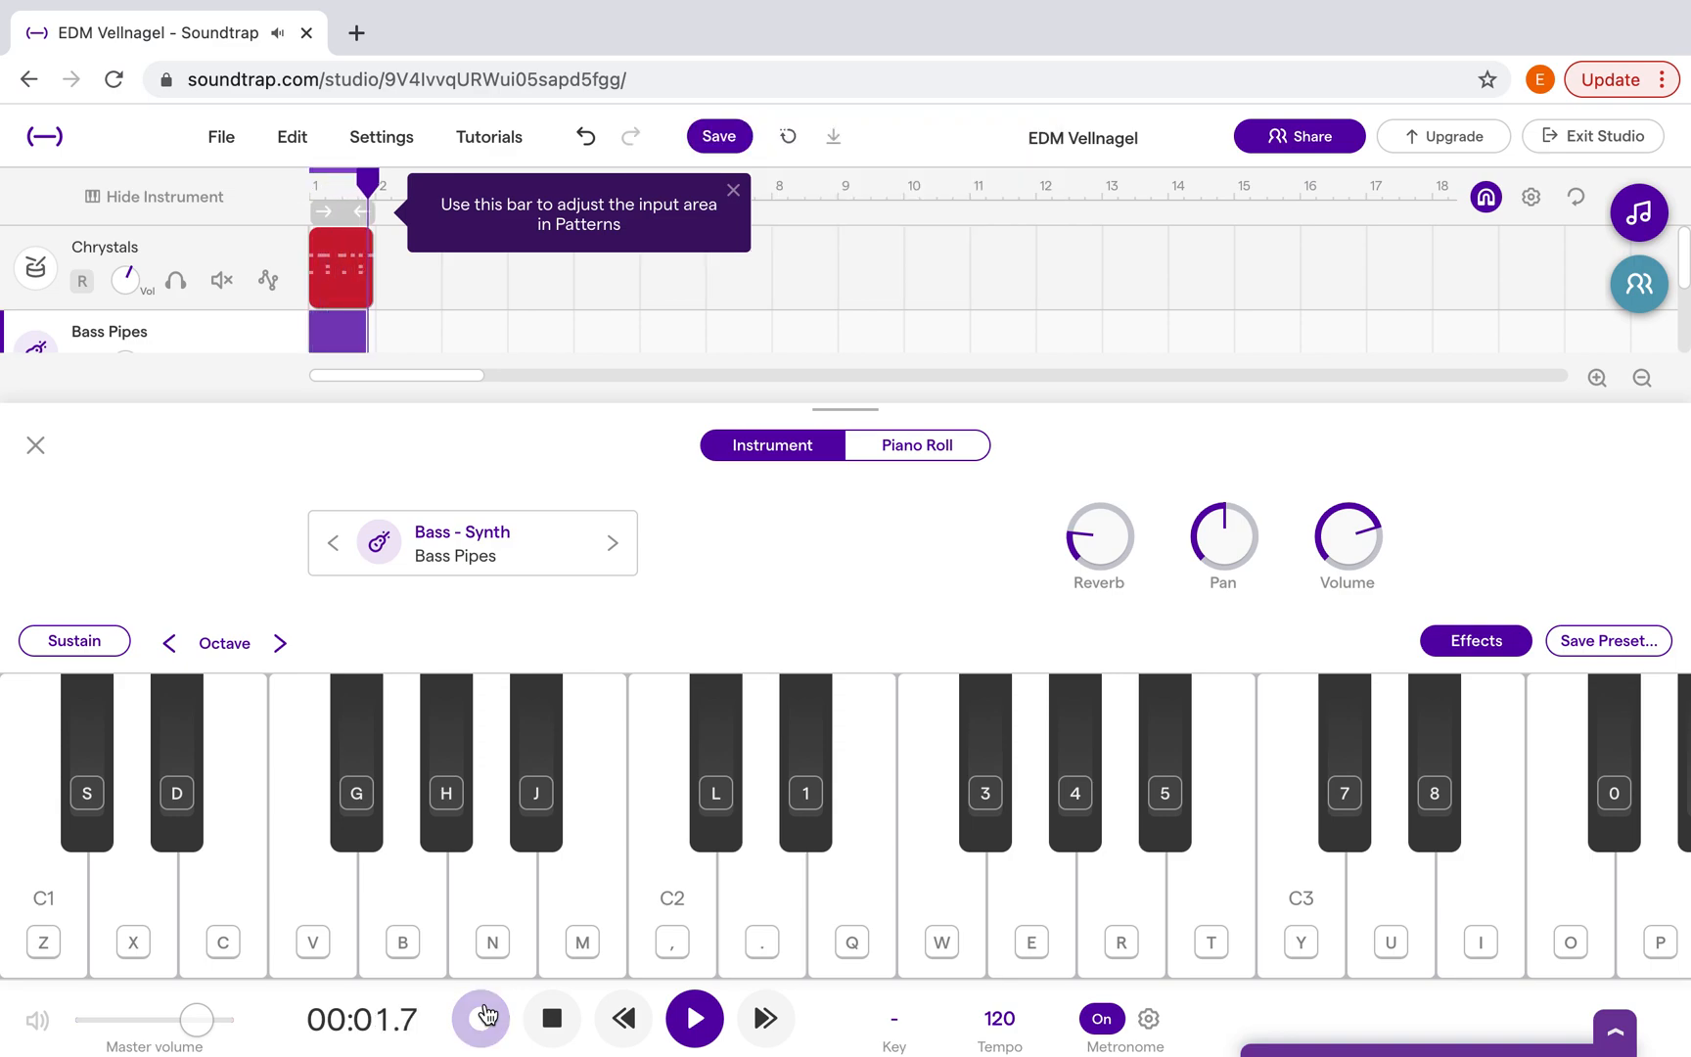
click(484, 1017)
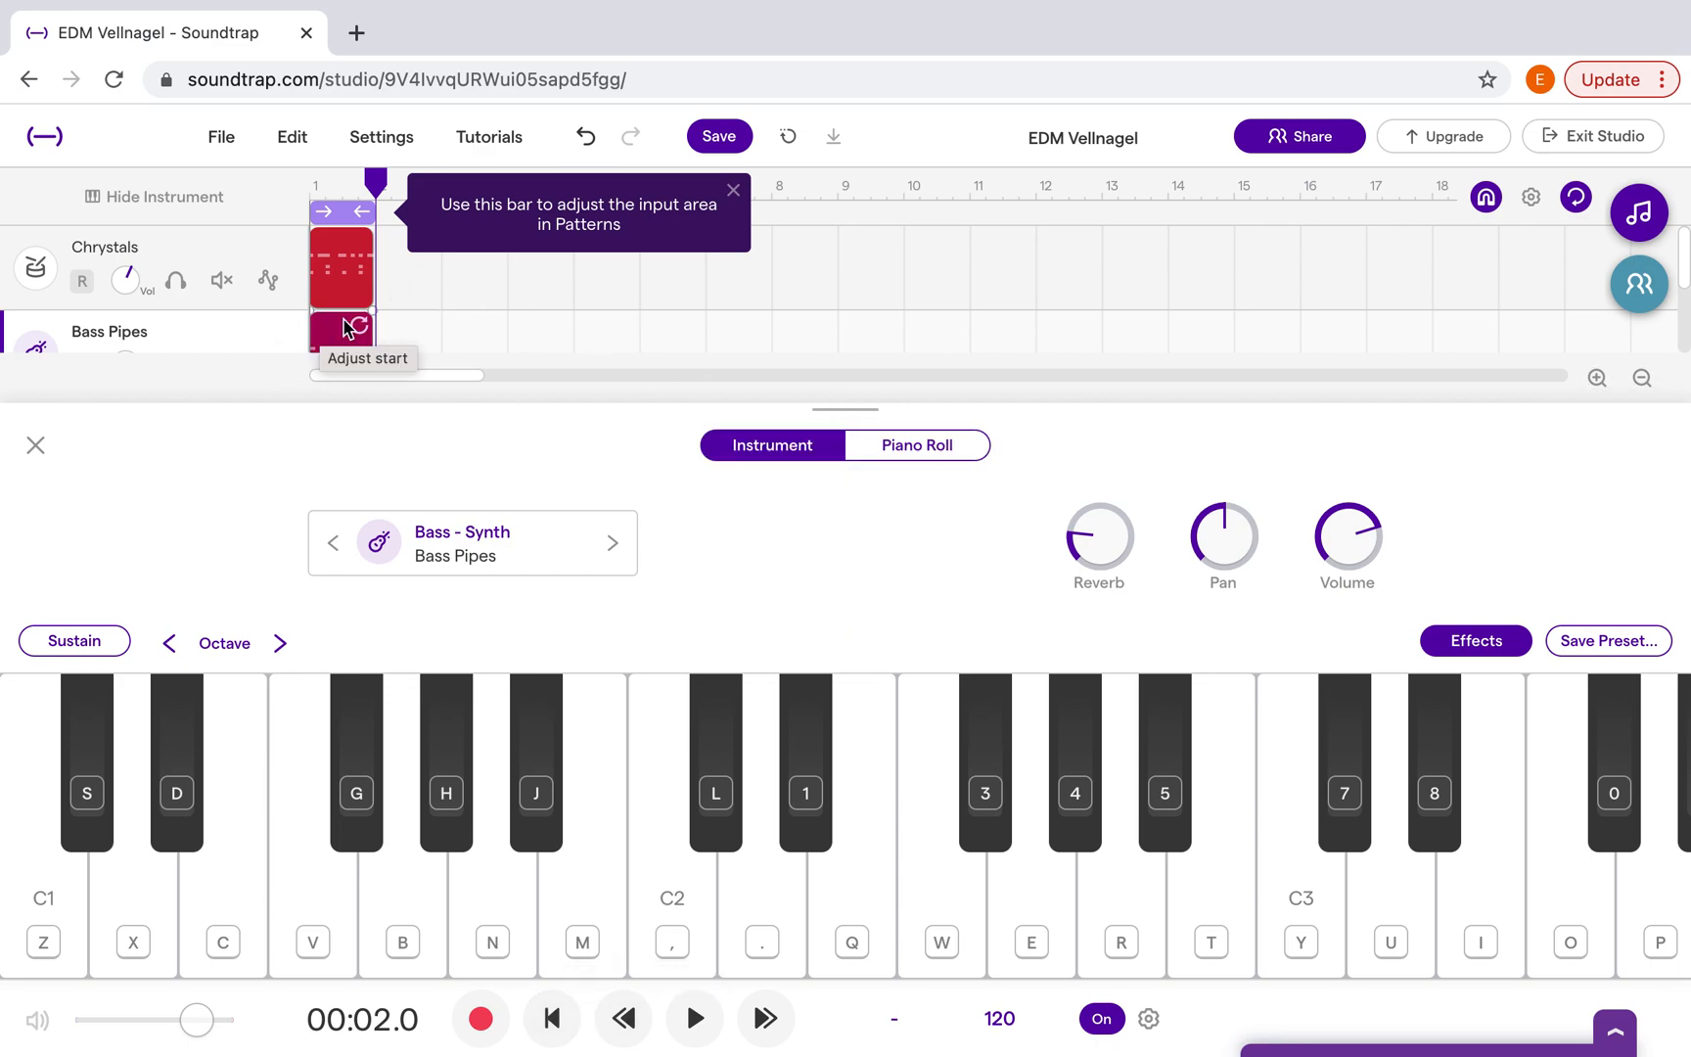
Play the recorded bass part together with the drums from the beginning.
click(552, 1017)
click(697, 1020)
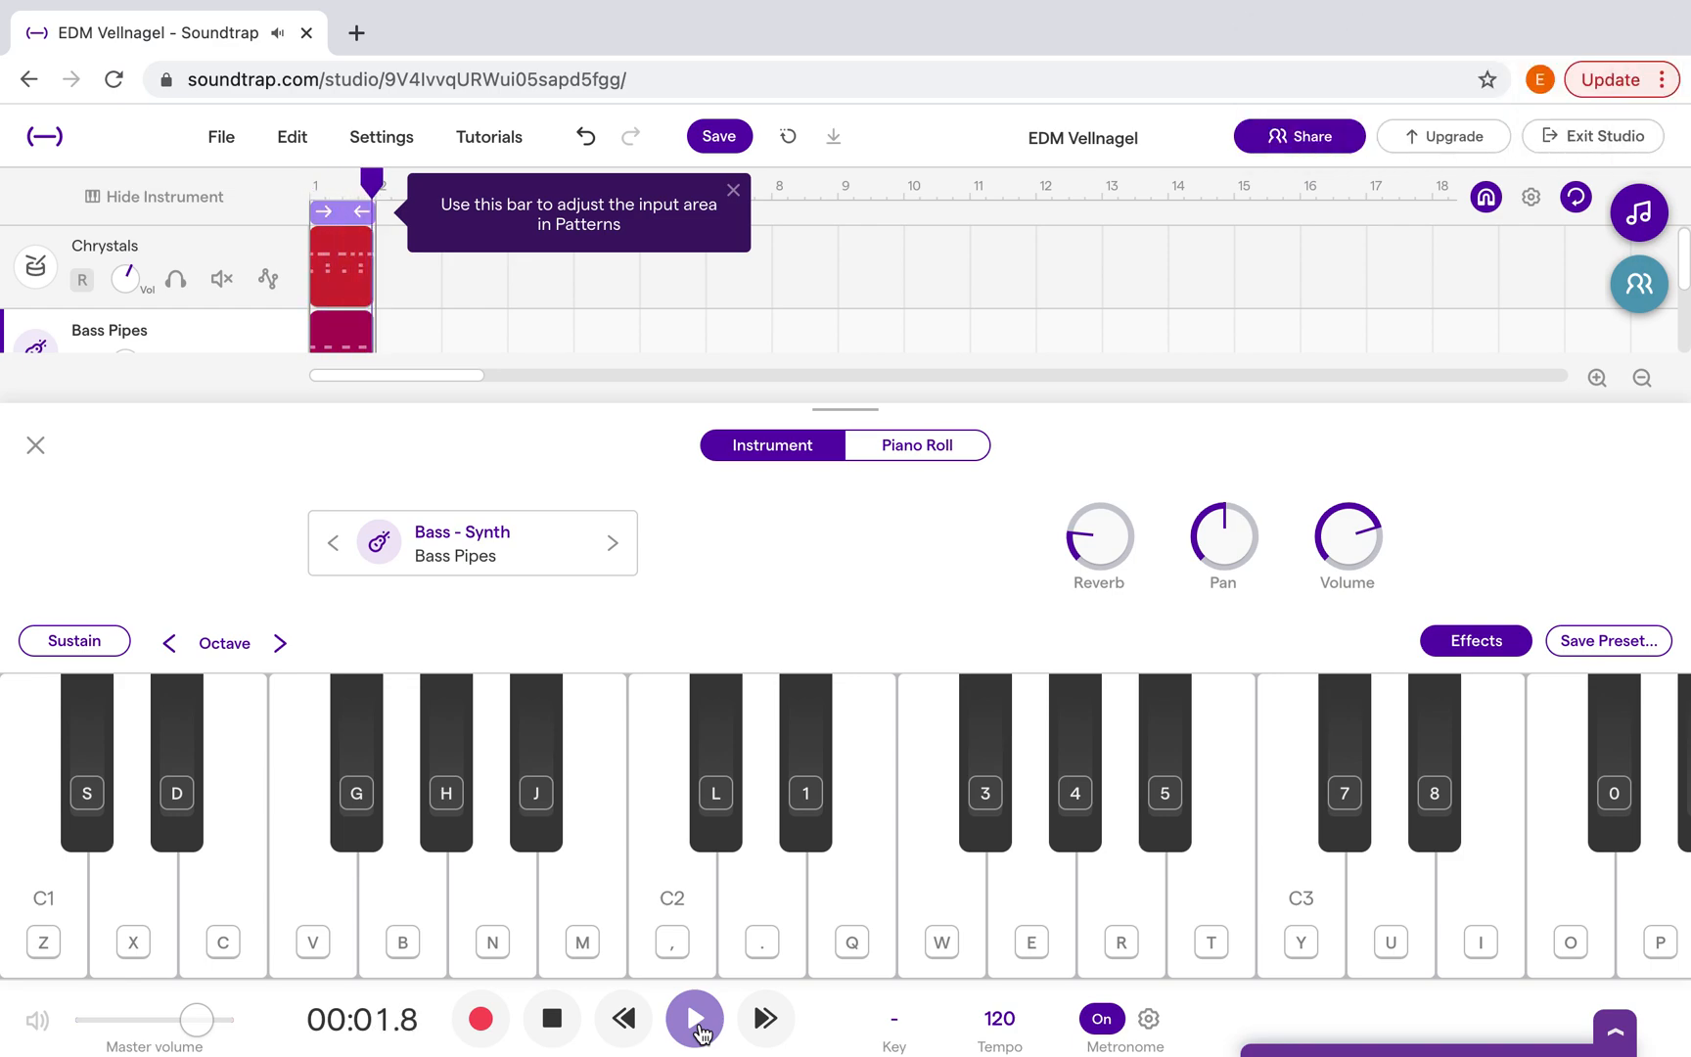
click(697, 1023)
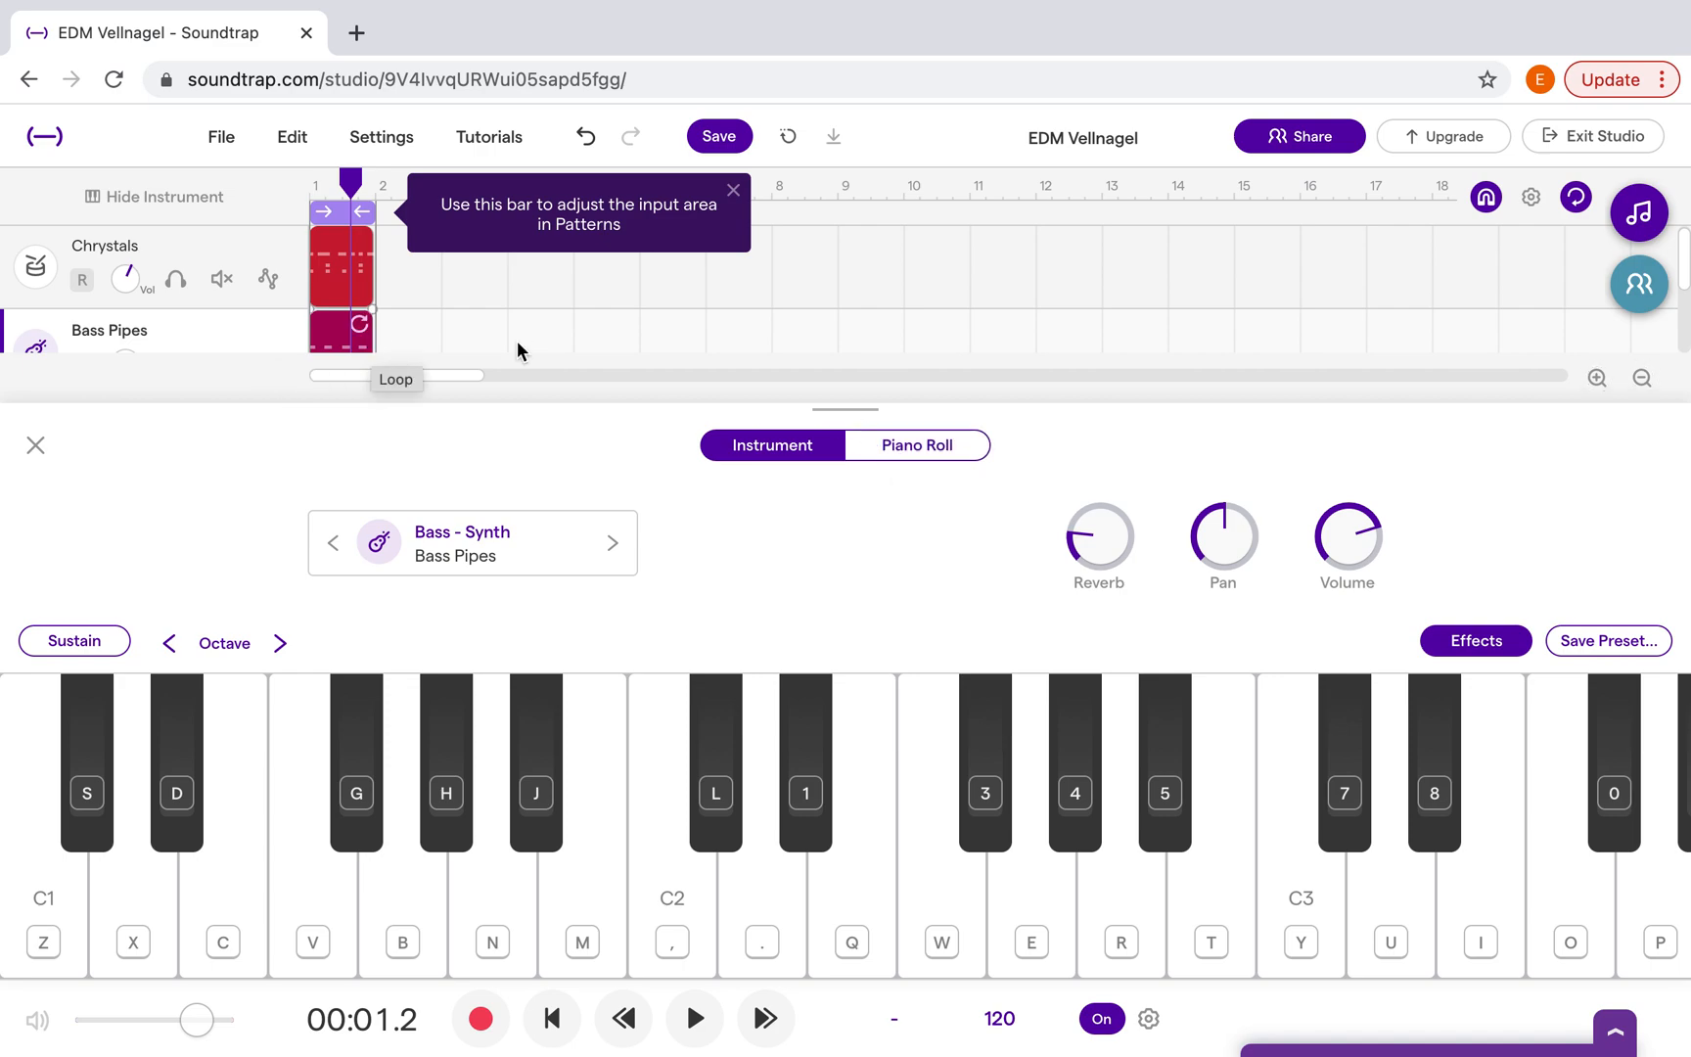
Show the recorded bass region in the piano roll, magnified enough to examine the timing of its notes.
click(932, 452)
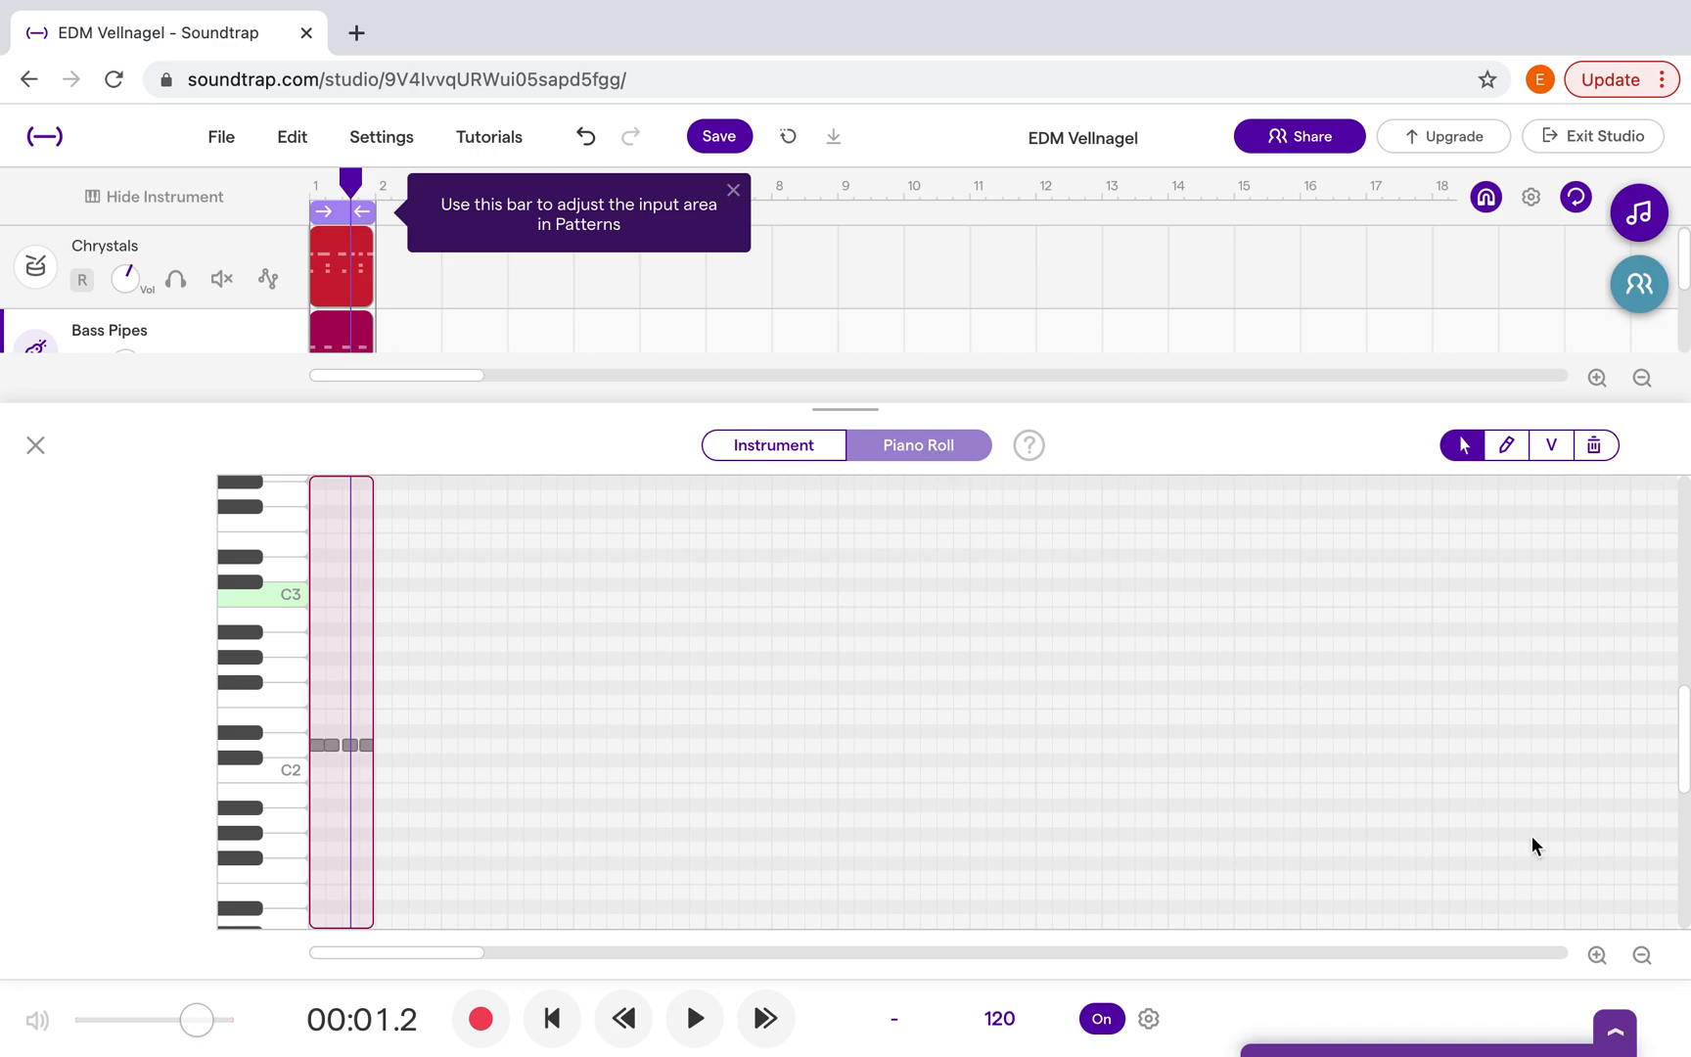
click(1602, 963)
click(1601, 962)
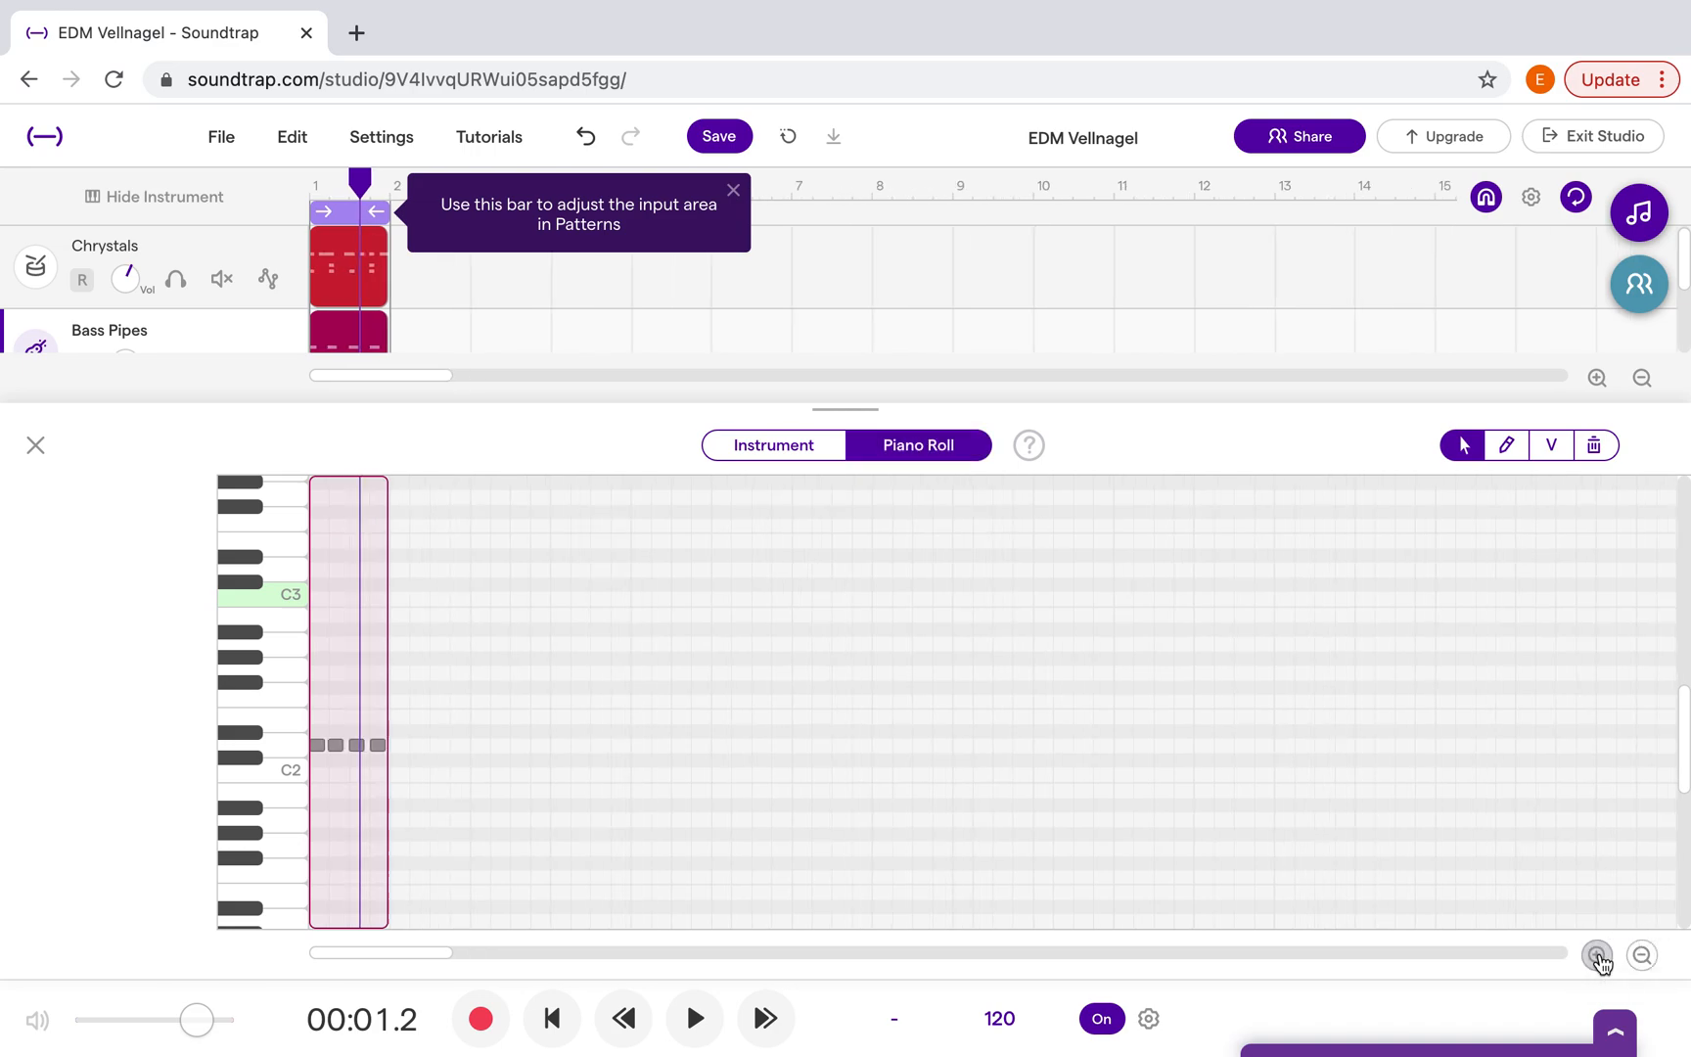
click(1601, 962)
click(1601, 962)
click(1601, 963)
click(1602, 963)
click(1601, 963)
click(1601, 962)
click(1601, 963)
click(1601, 963)
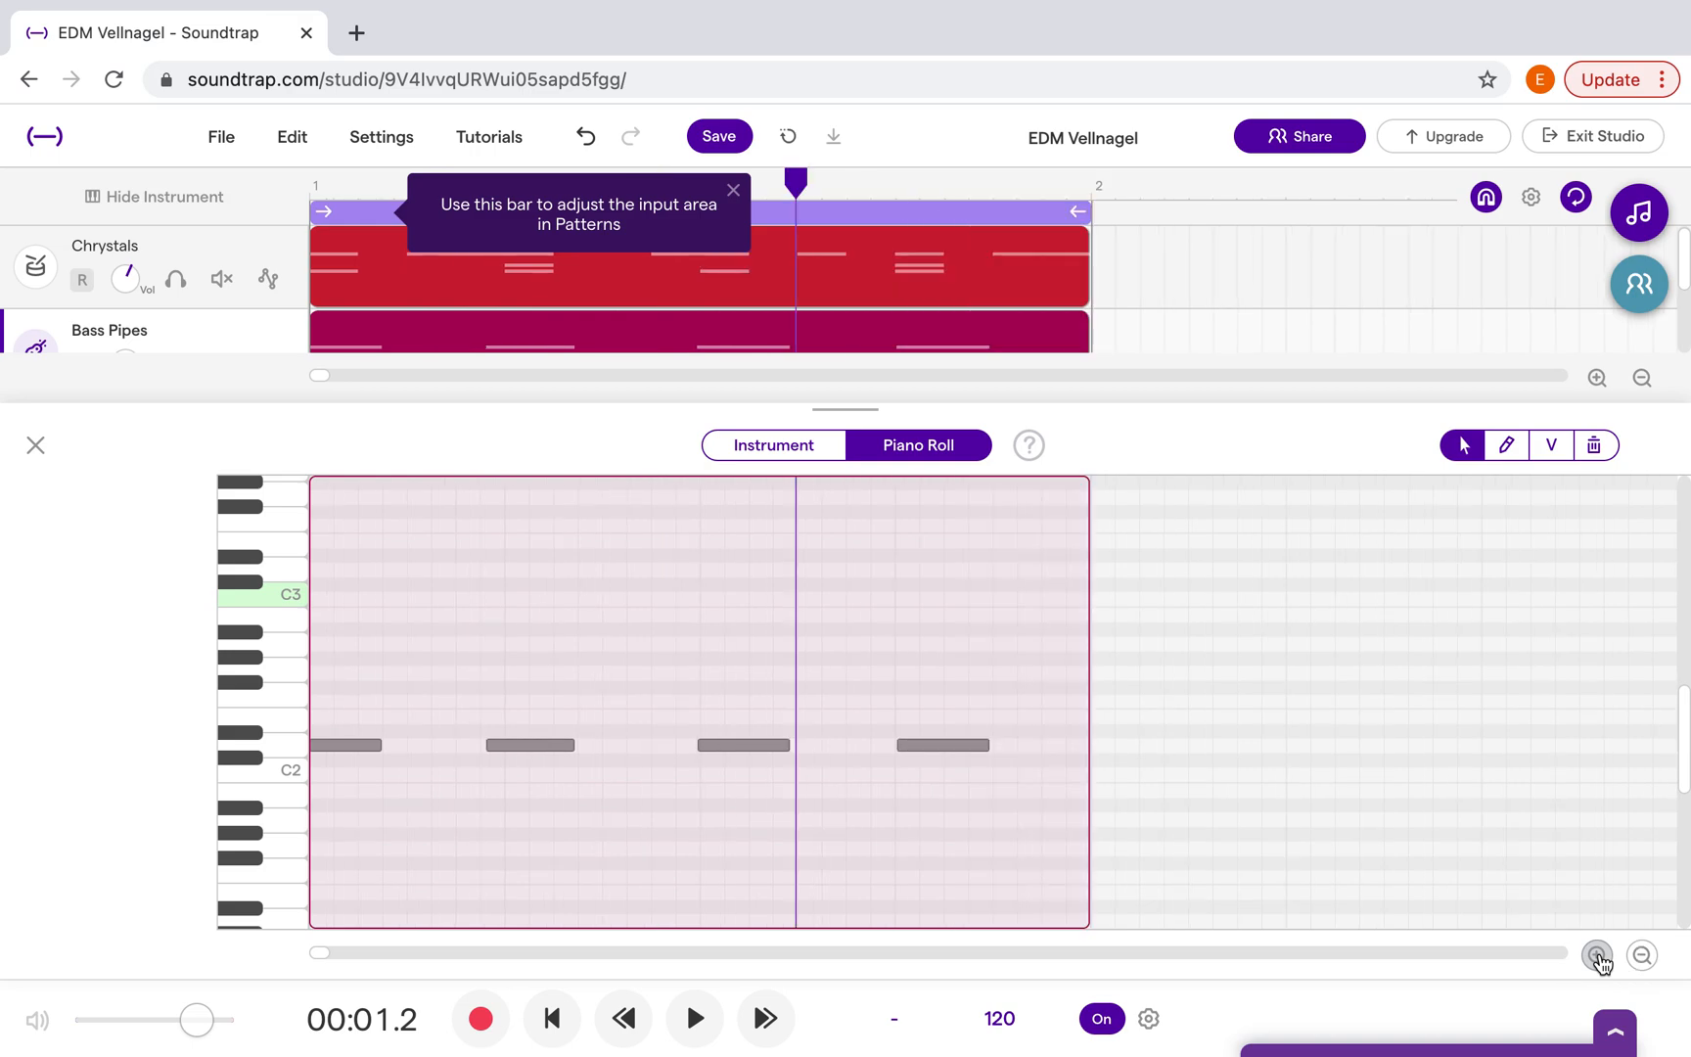
click(1642, 962)
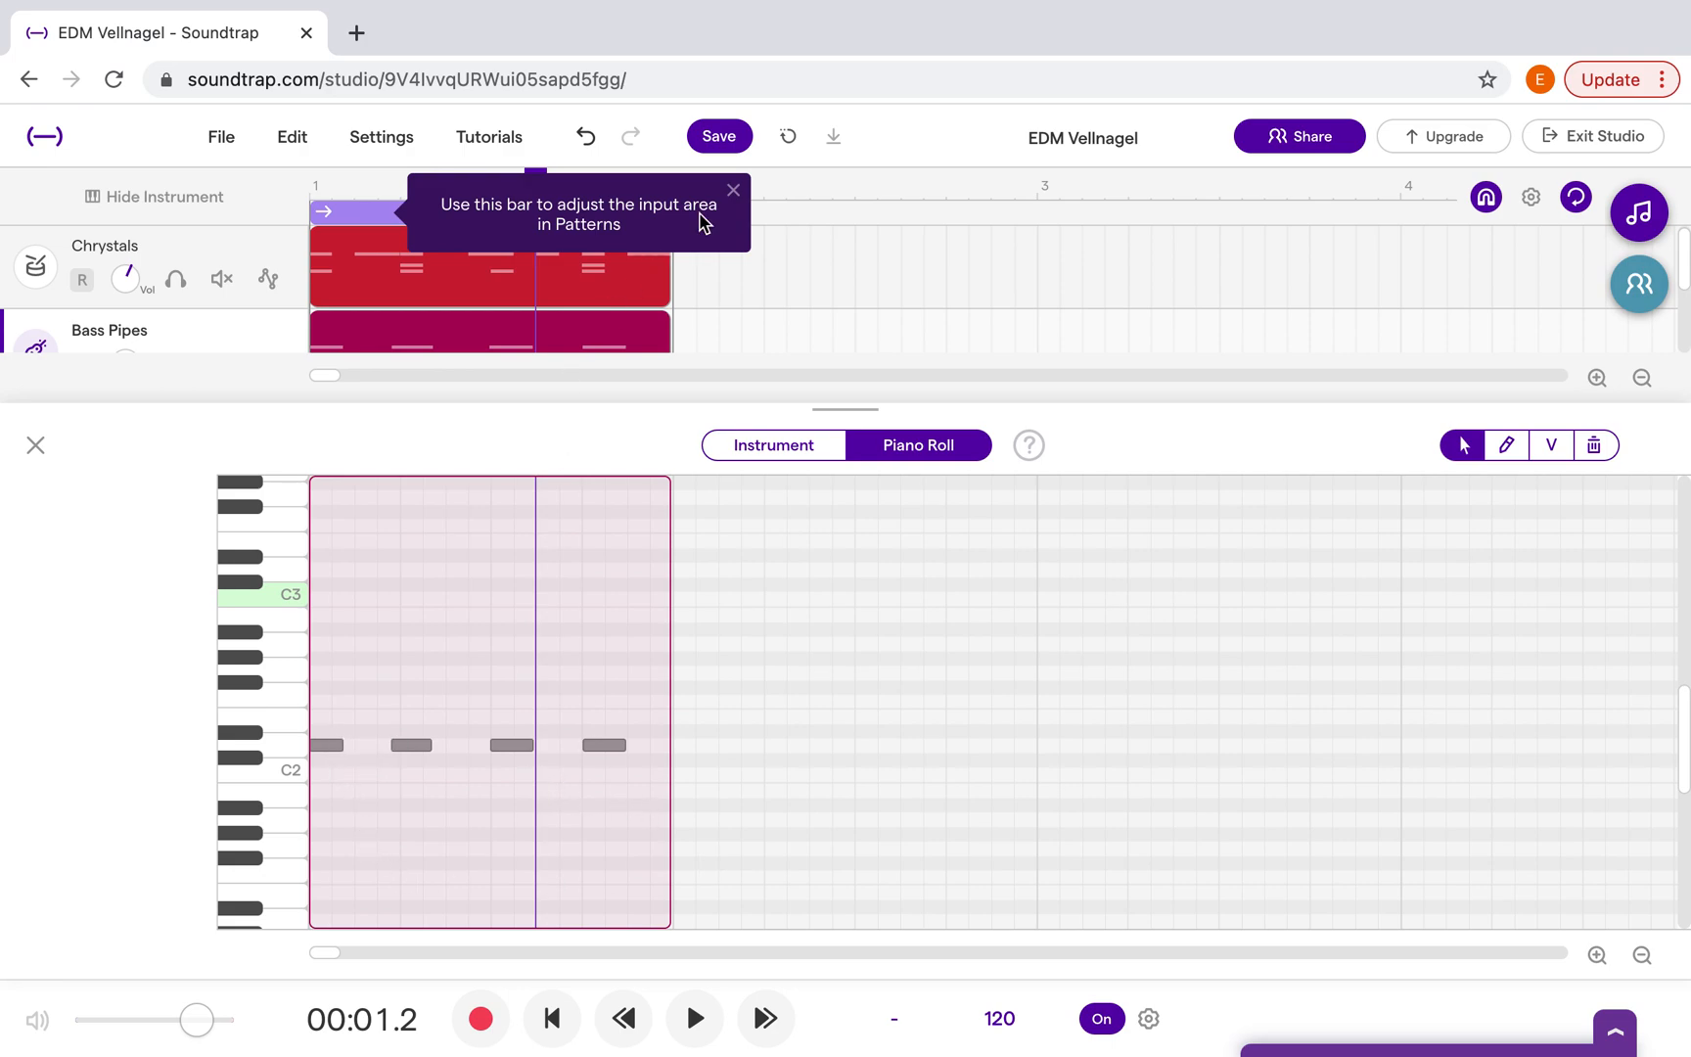
Quantize the four recorded Bass Pipes notes to 1/4 in the piano roll.
click(733, 189)
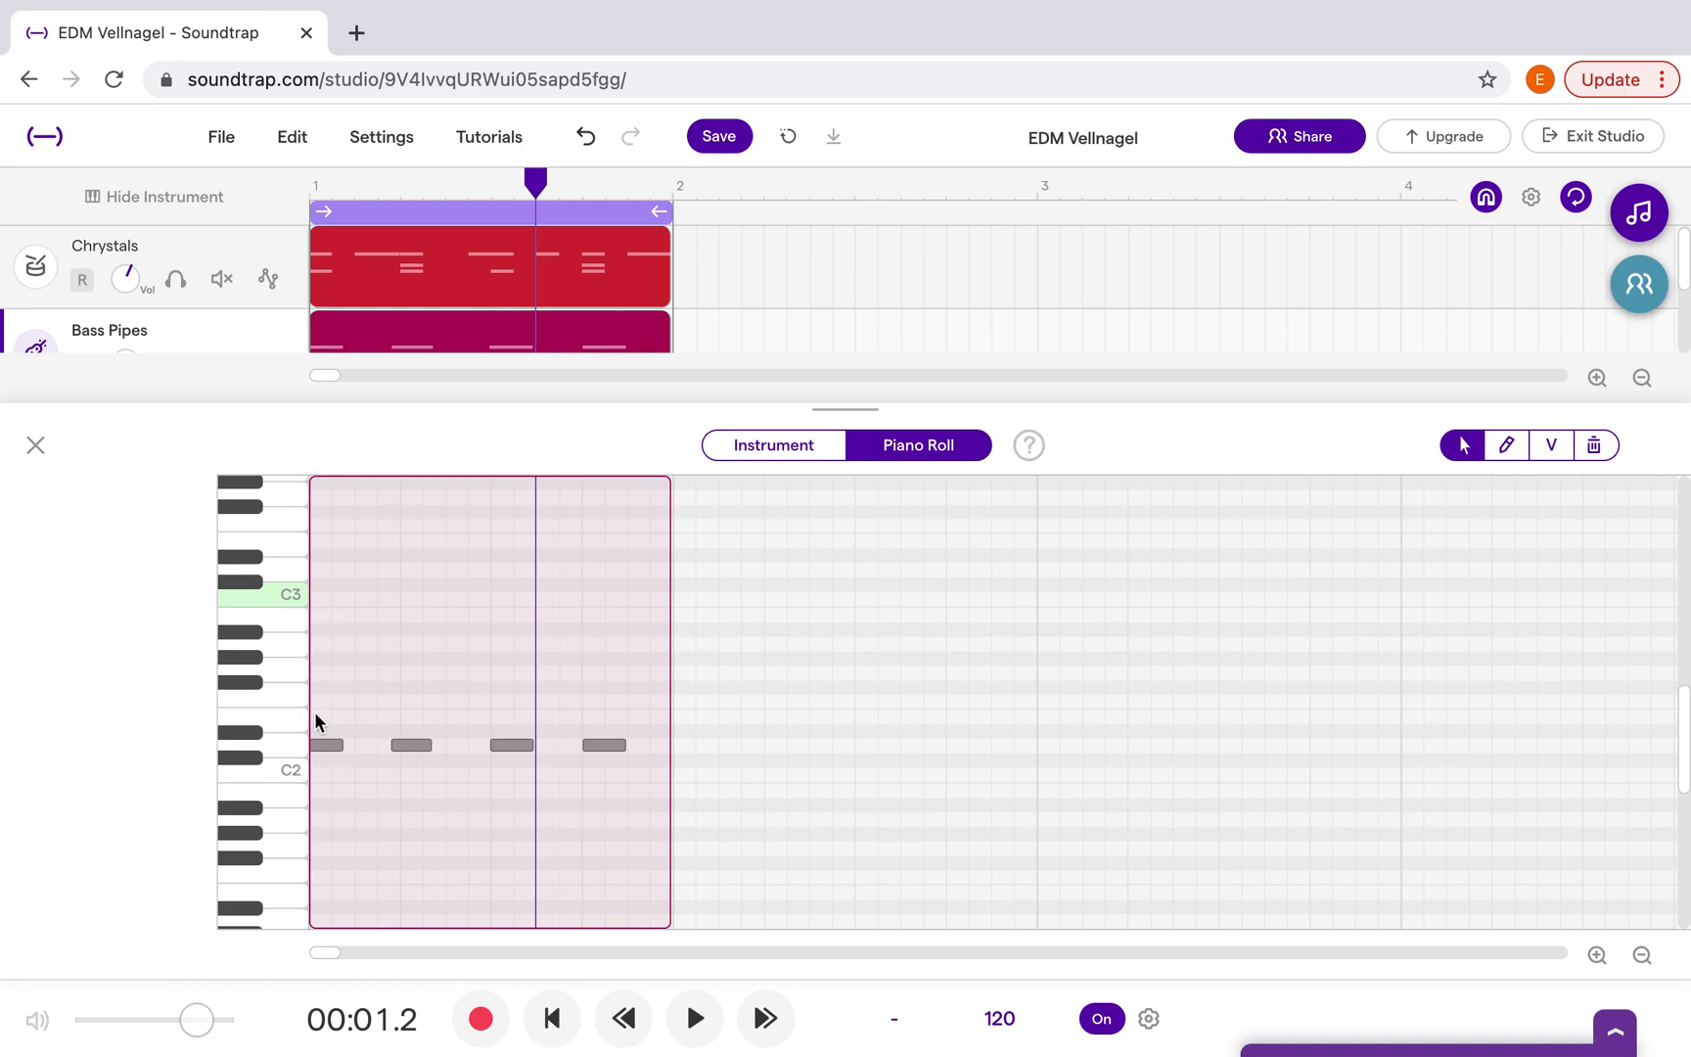
drag(318, 706, 646, 866)
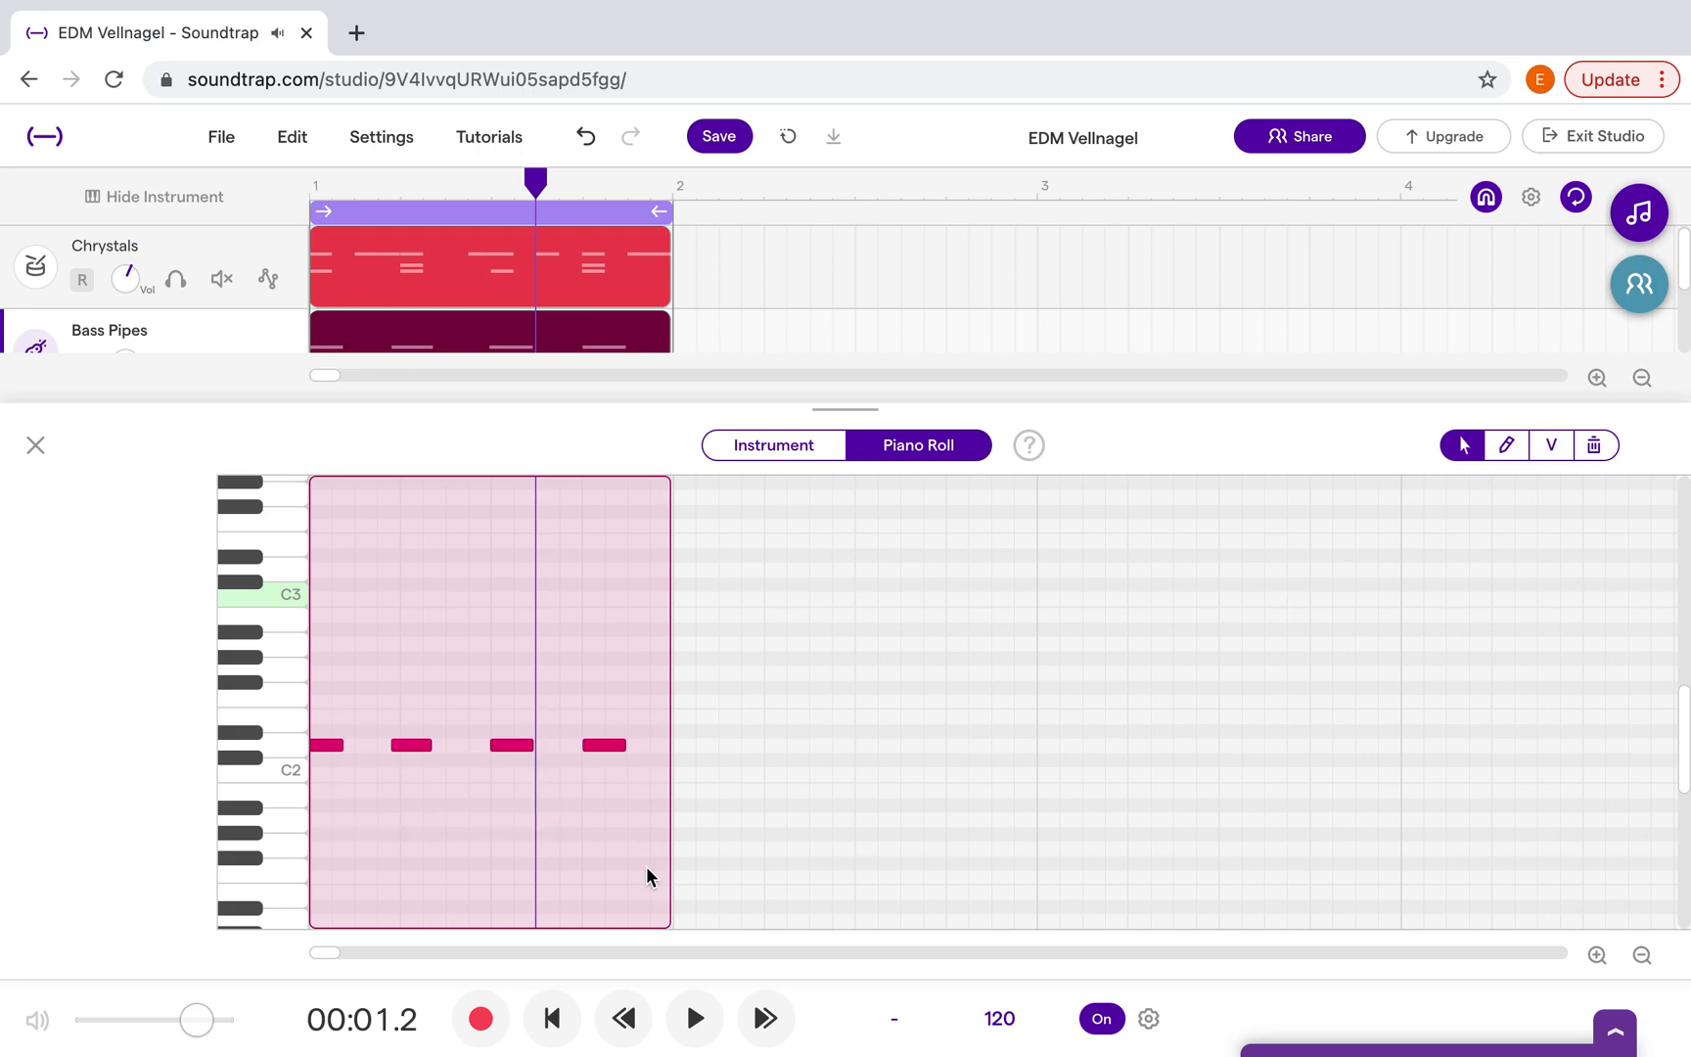
right_click(449, 780)
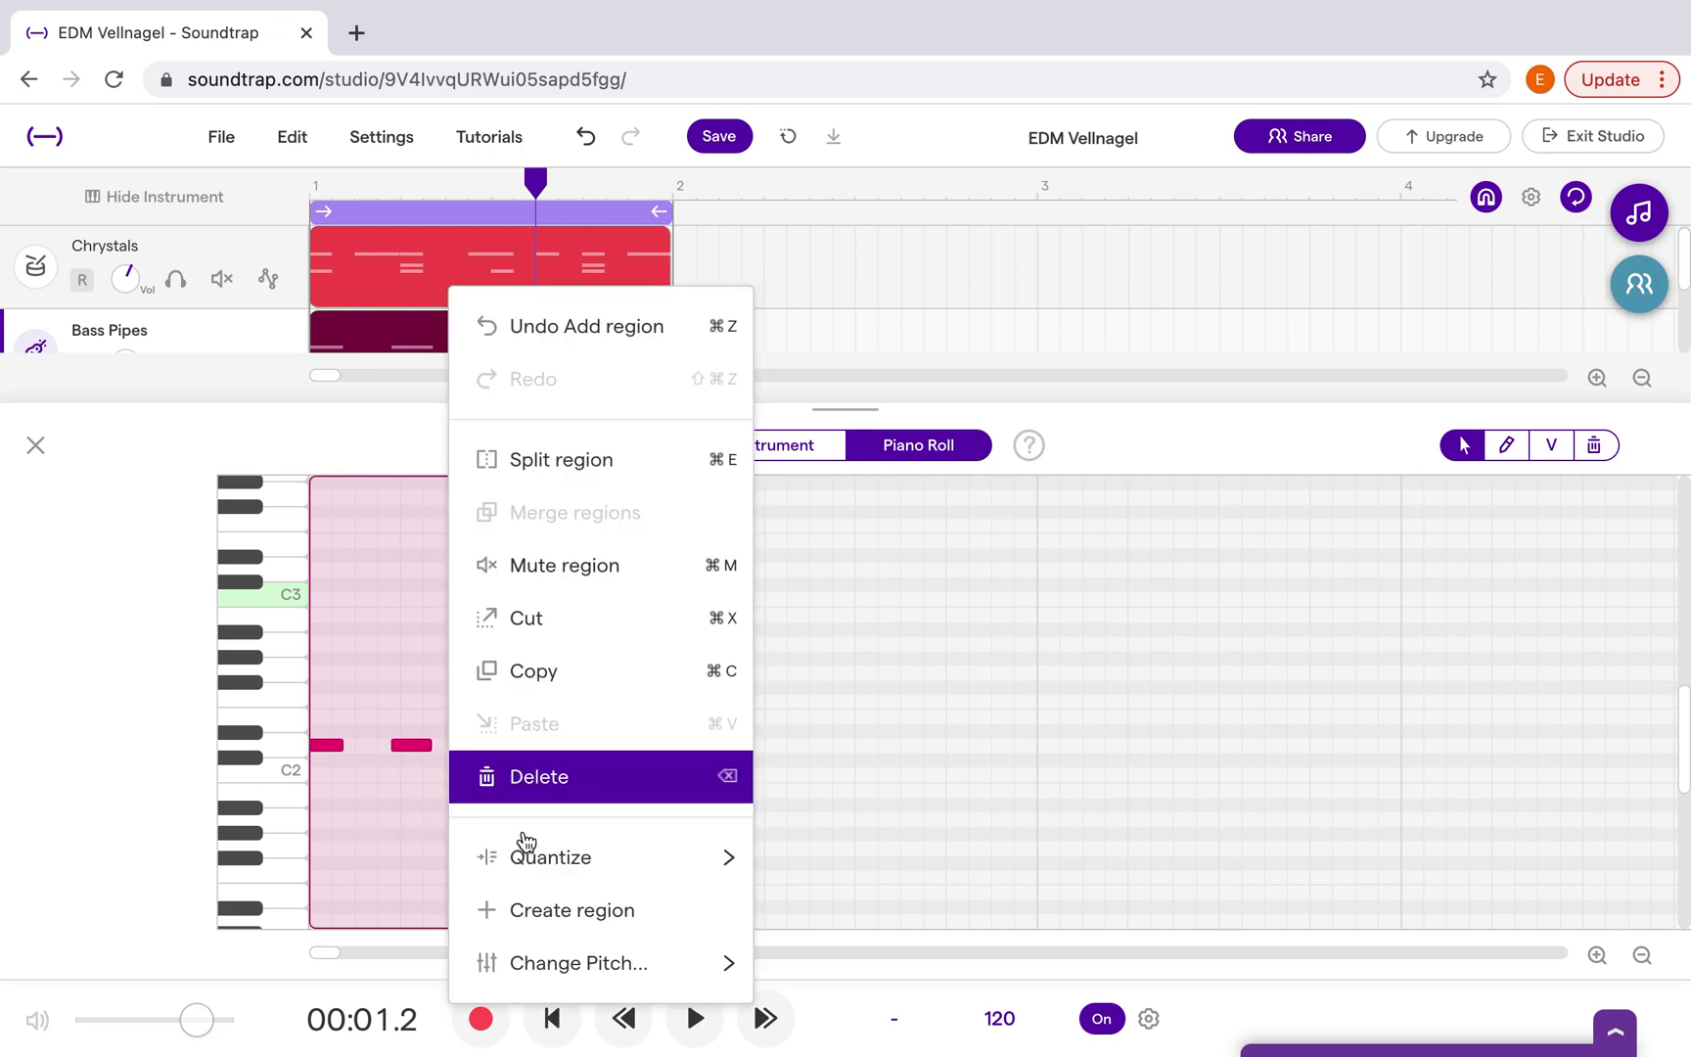
mouse_move(528, 853)
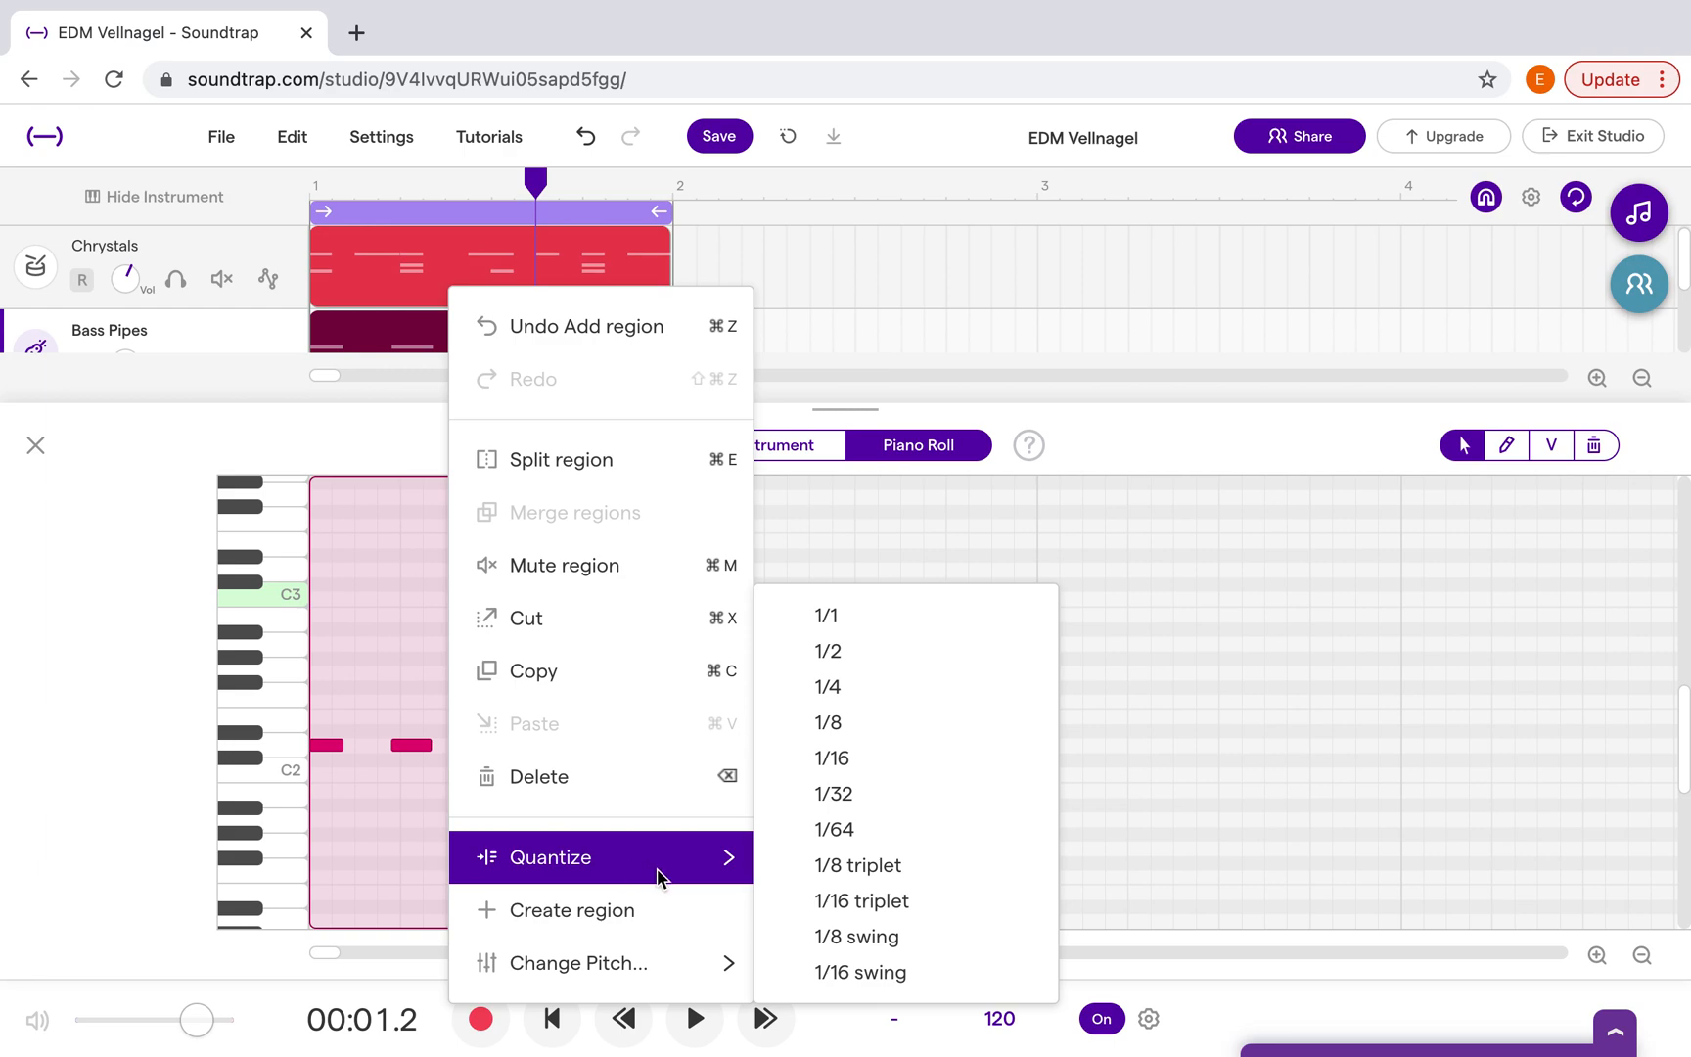
click(865, 701)
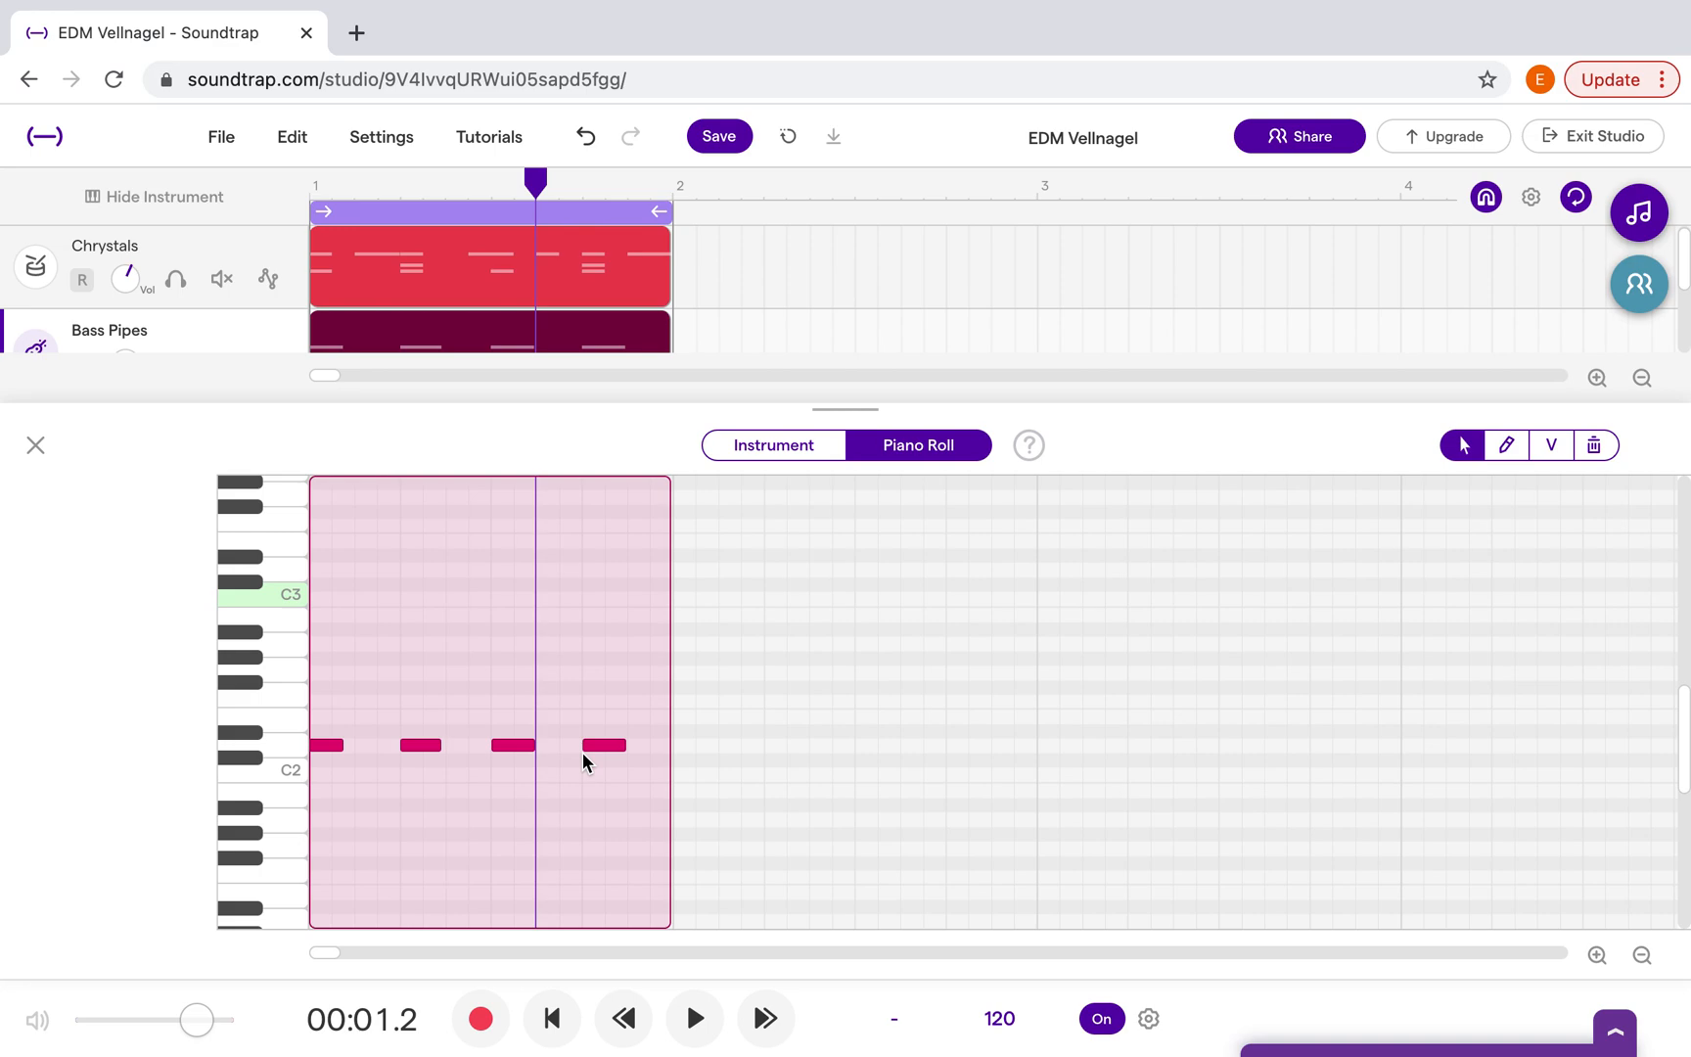
Play the quantized bass notes with the drums from the beginning to check their timing, stopping shortly into bar 1.
click(559, 1039)
click(695, 1019)
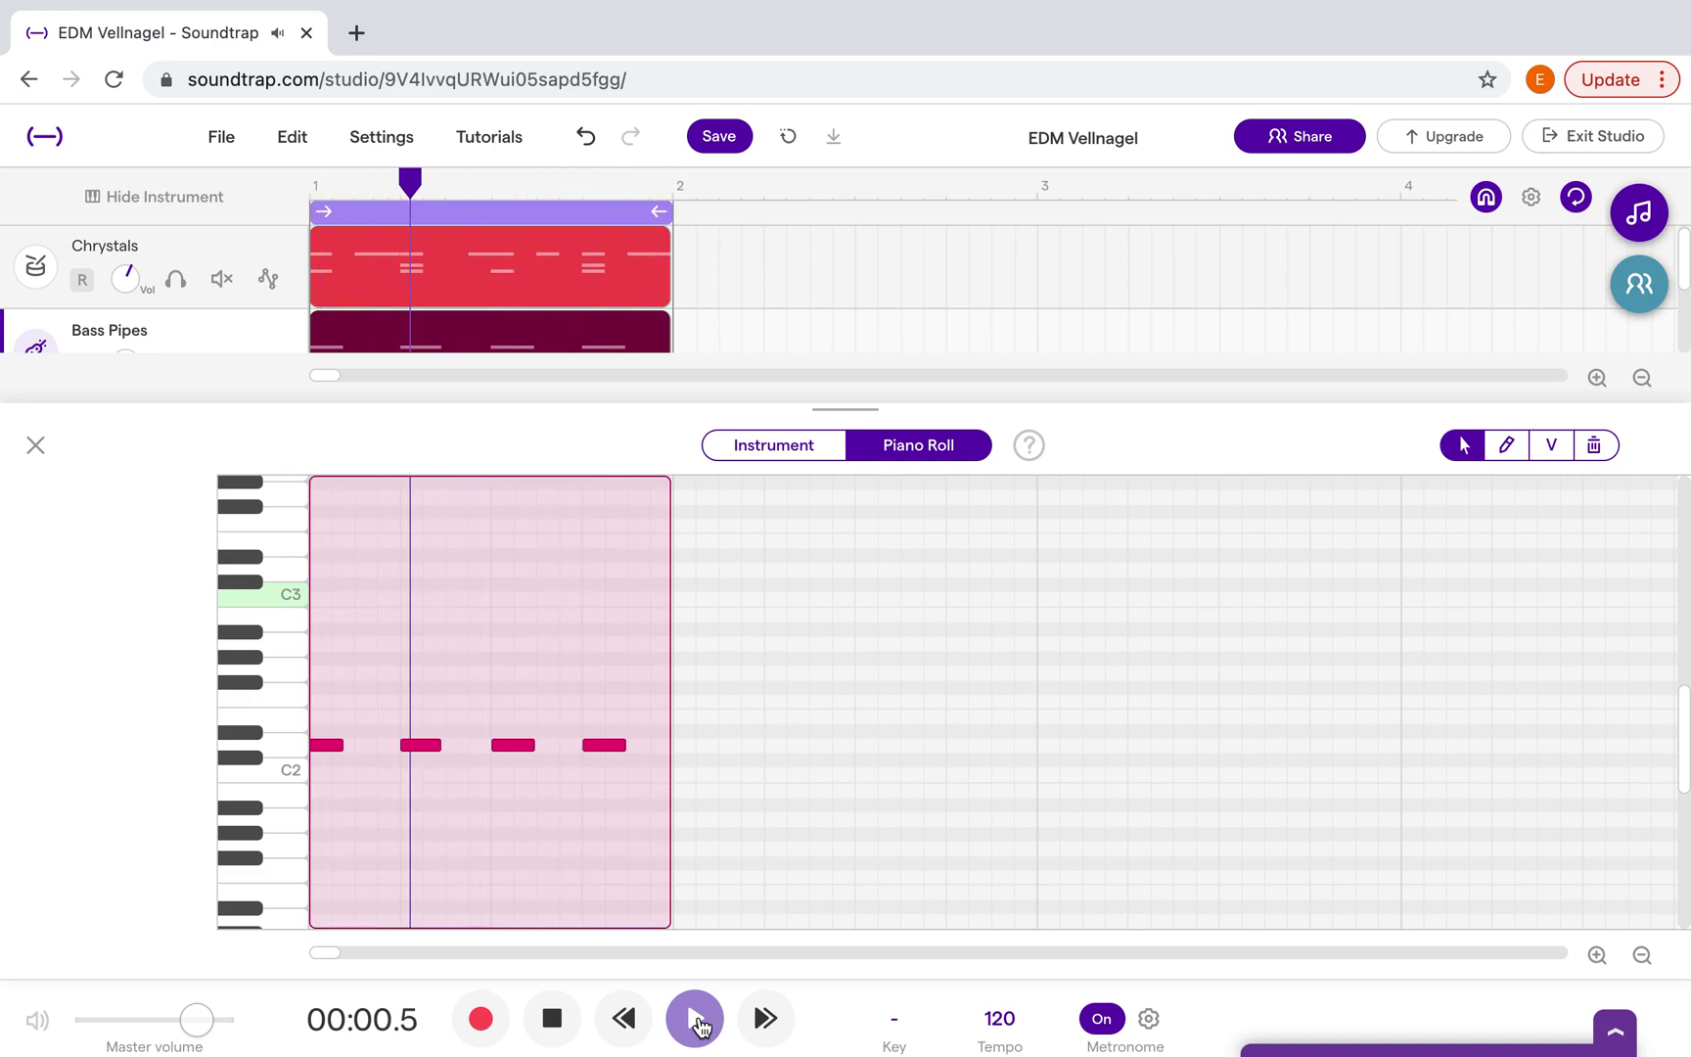
click(697, 1022)
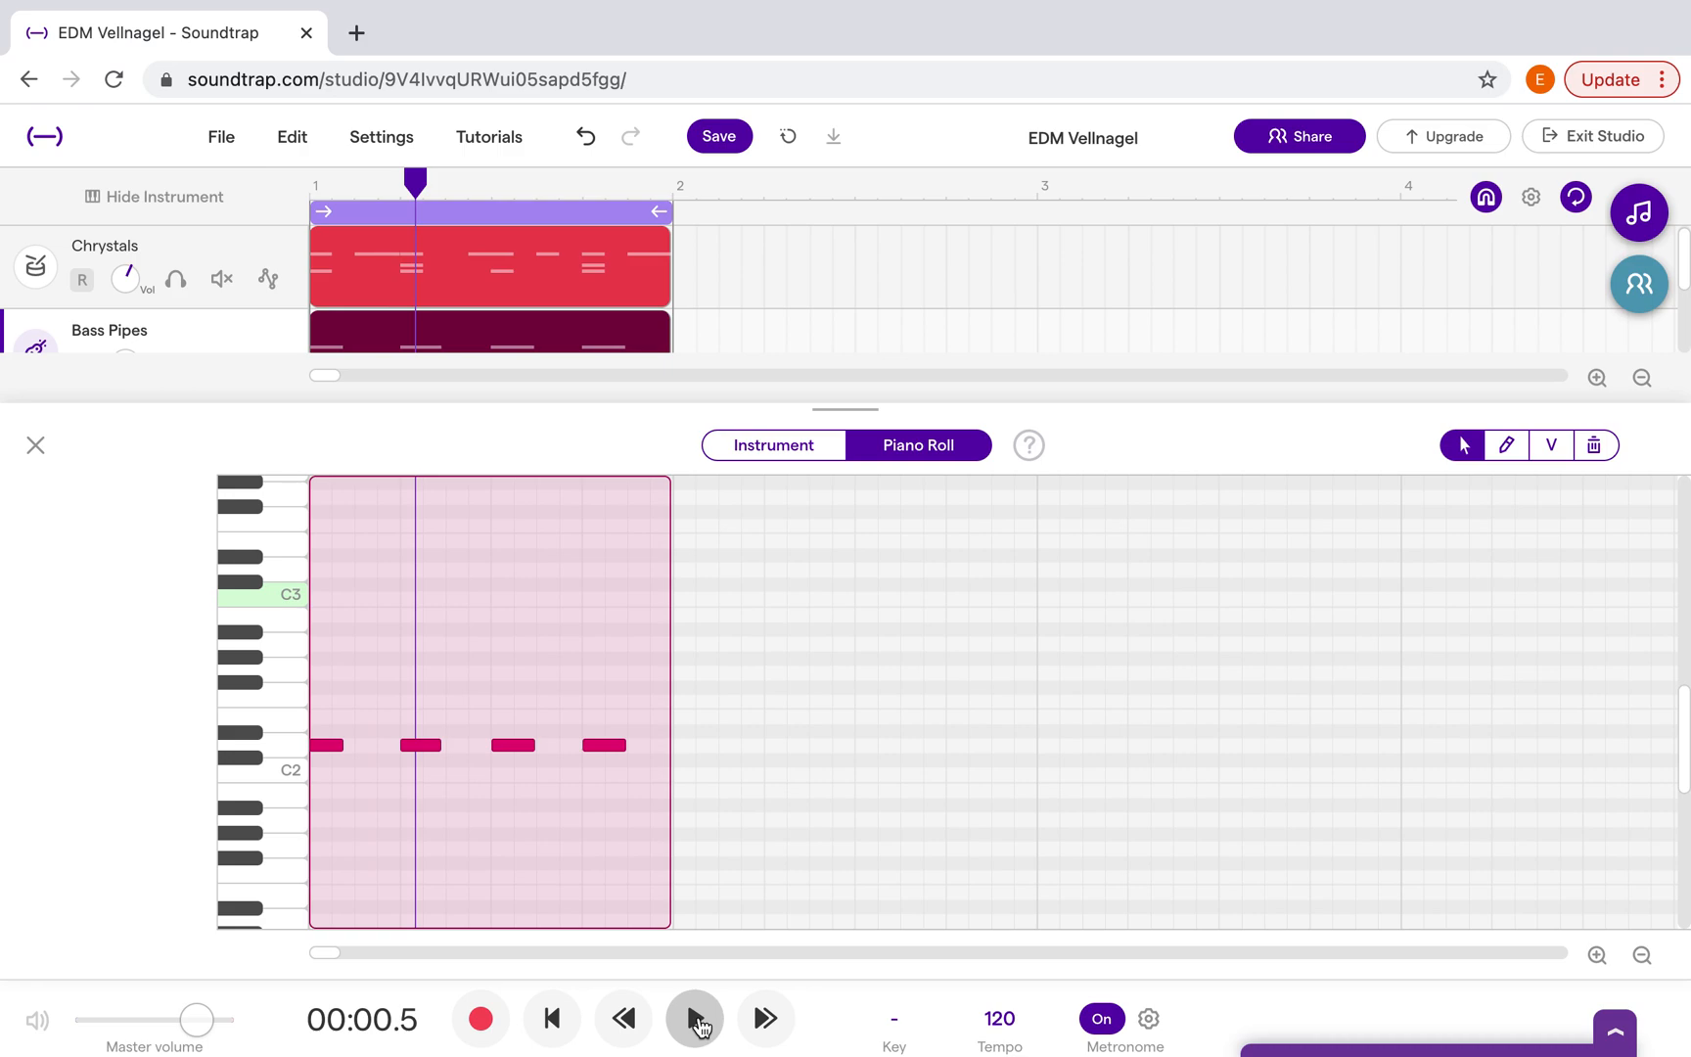
Close the piano roll and loop the one-bar Chrystals drum region through the end of bar 4.
scroll(754, 329, down, 2)
scroll(755, 329, down, 3)
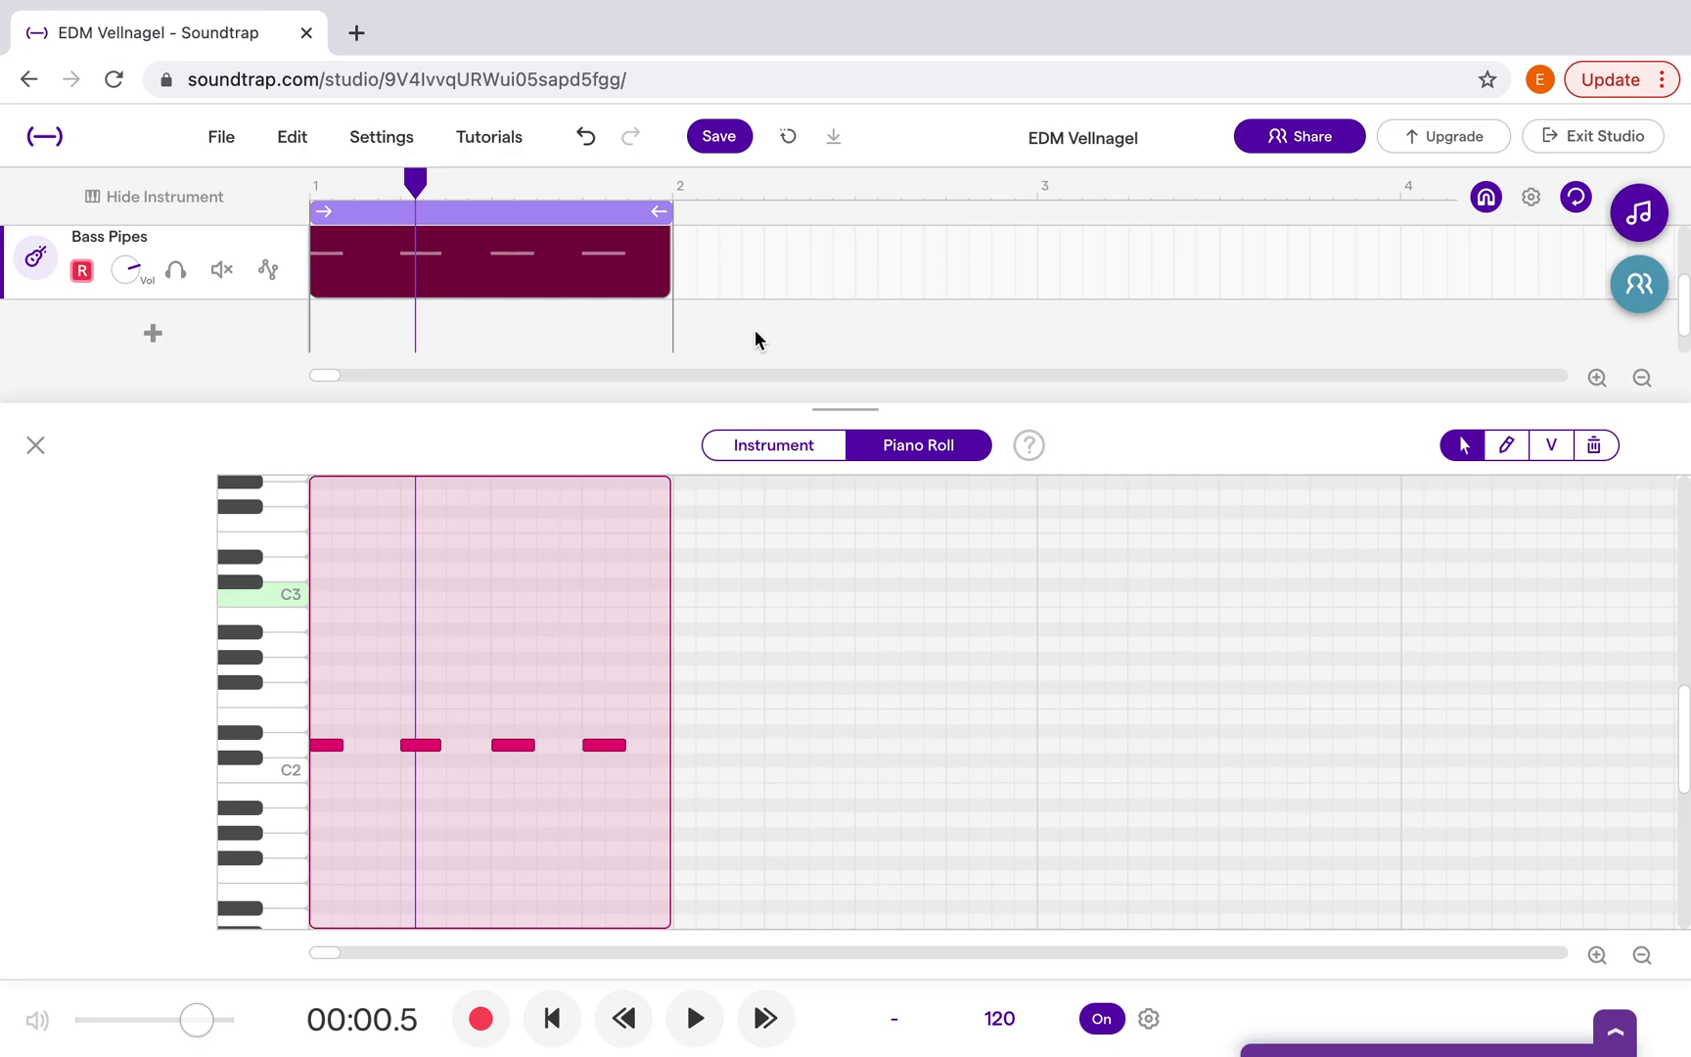
scroll(754, 329, up, 2)
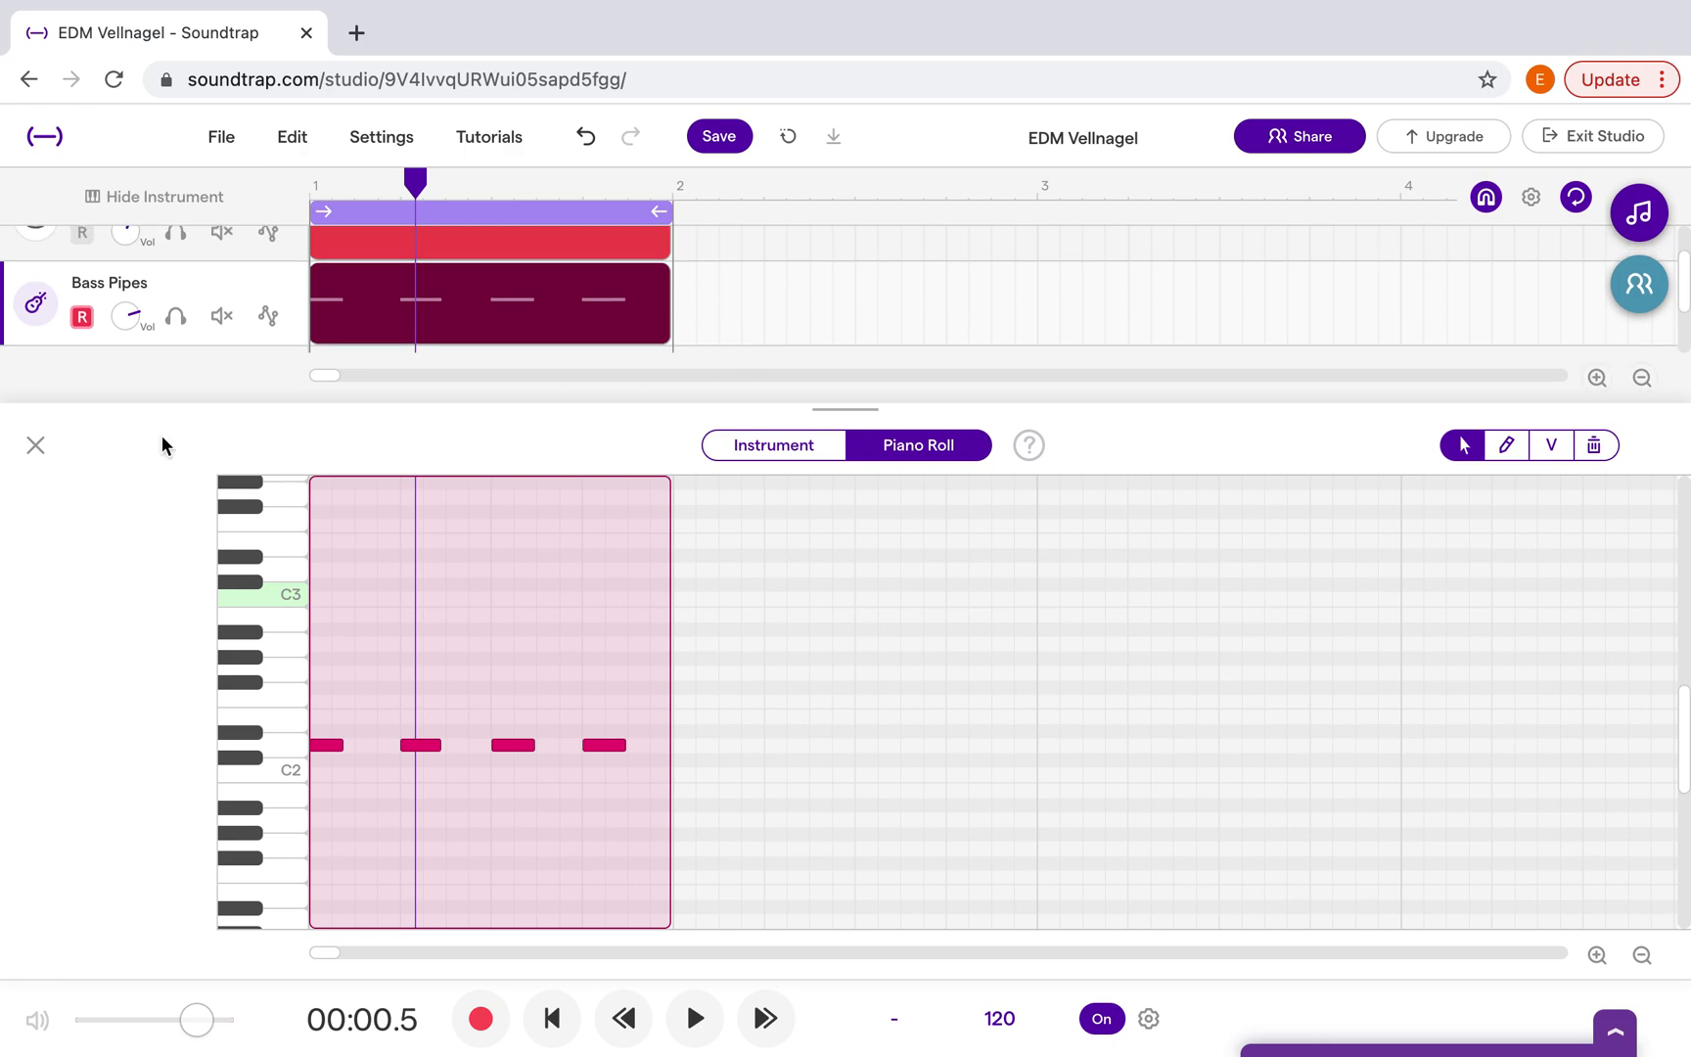
click(29, 455)
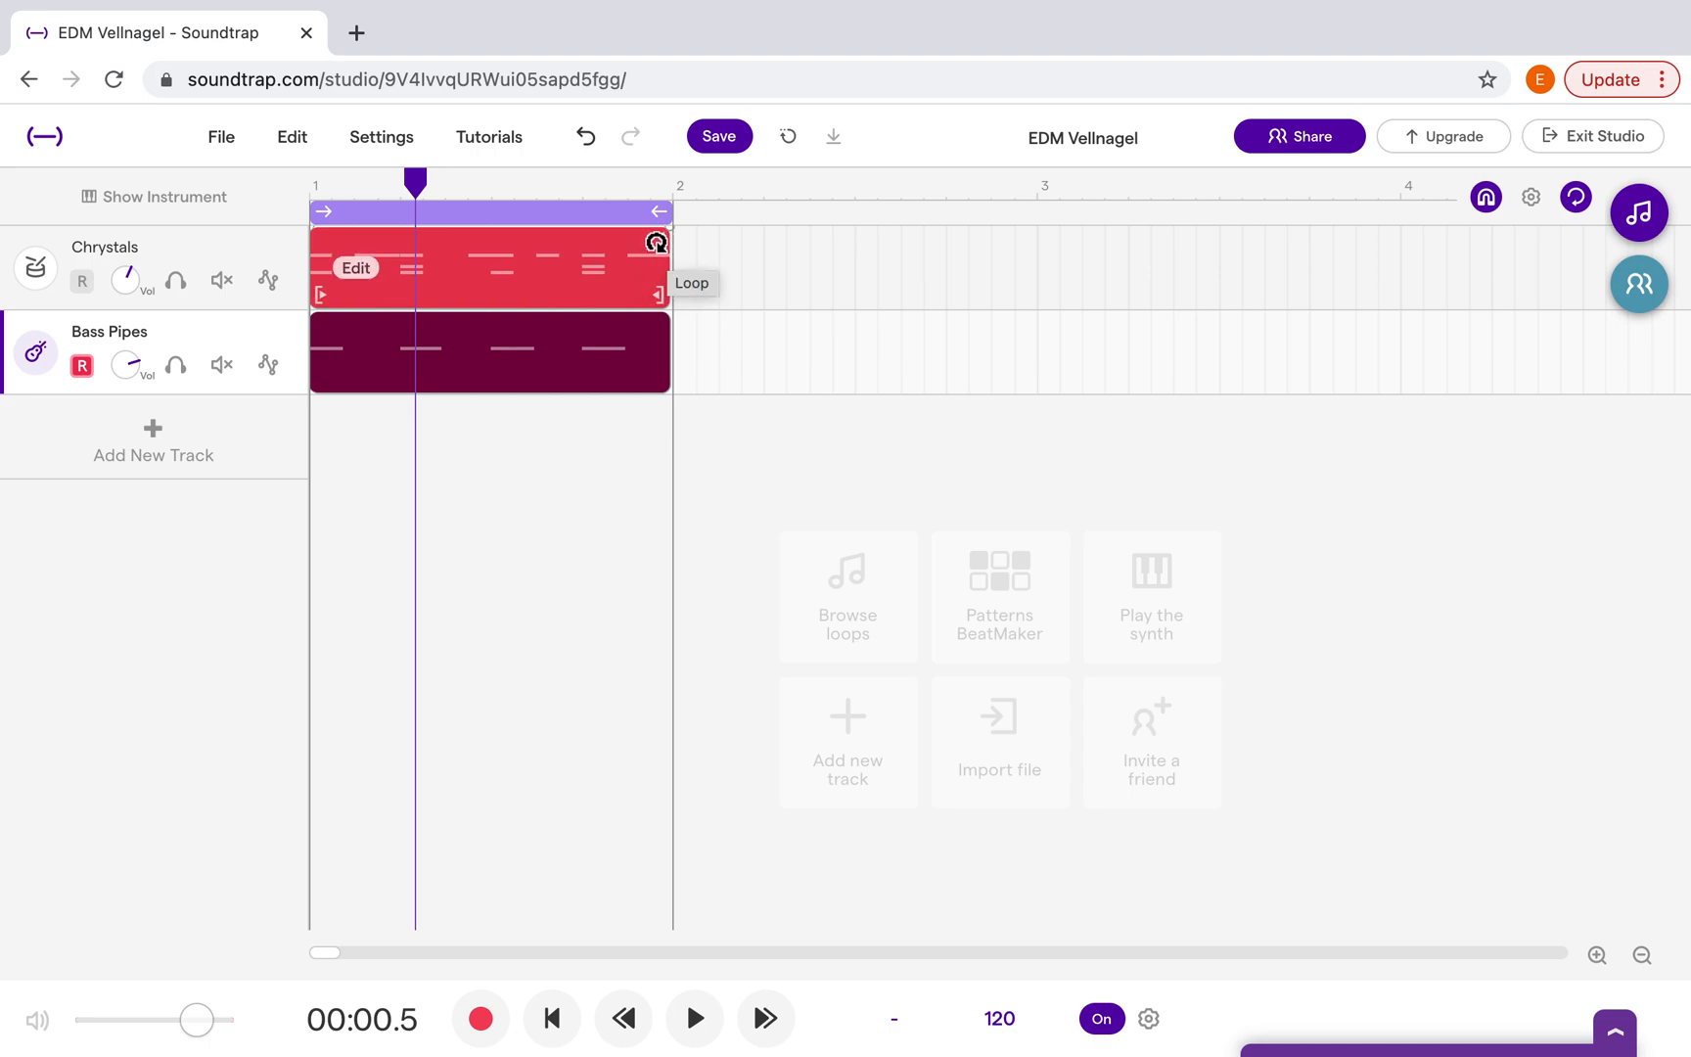
drag(660, 244, 1370, 253)
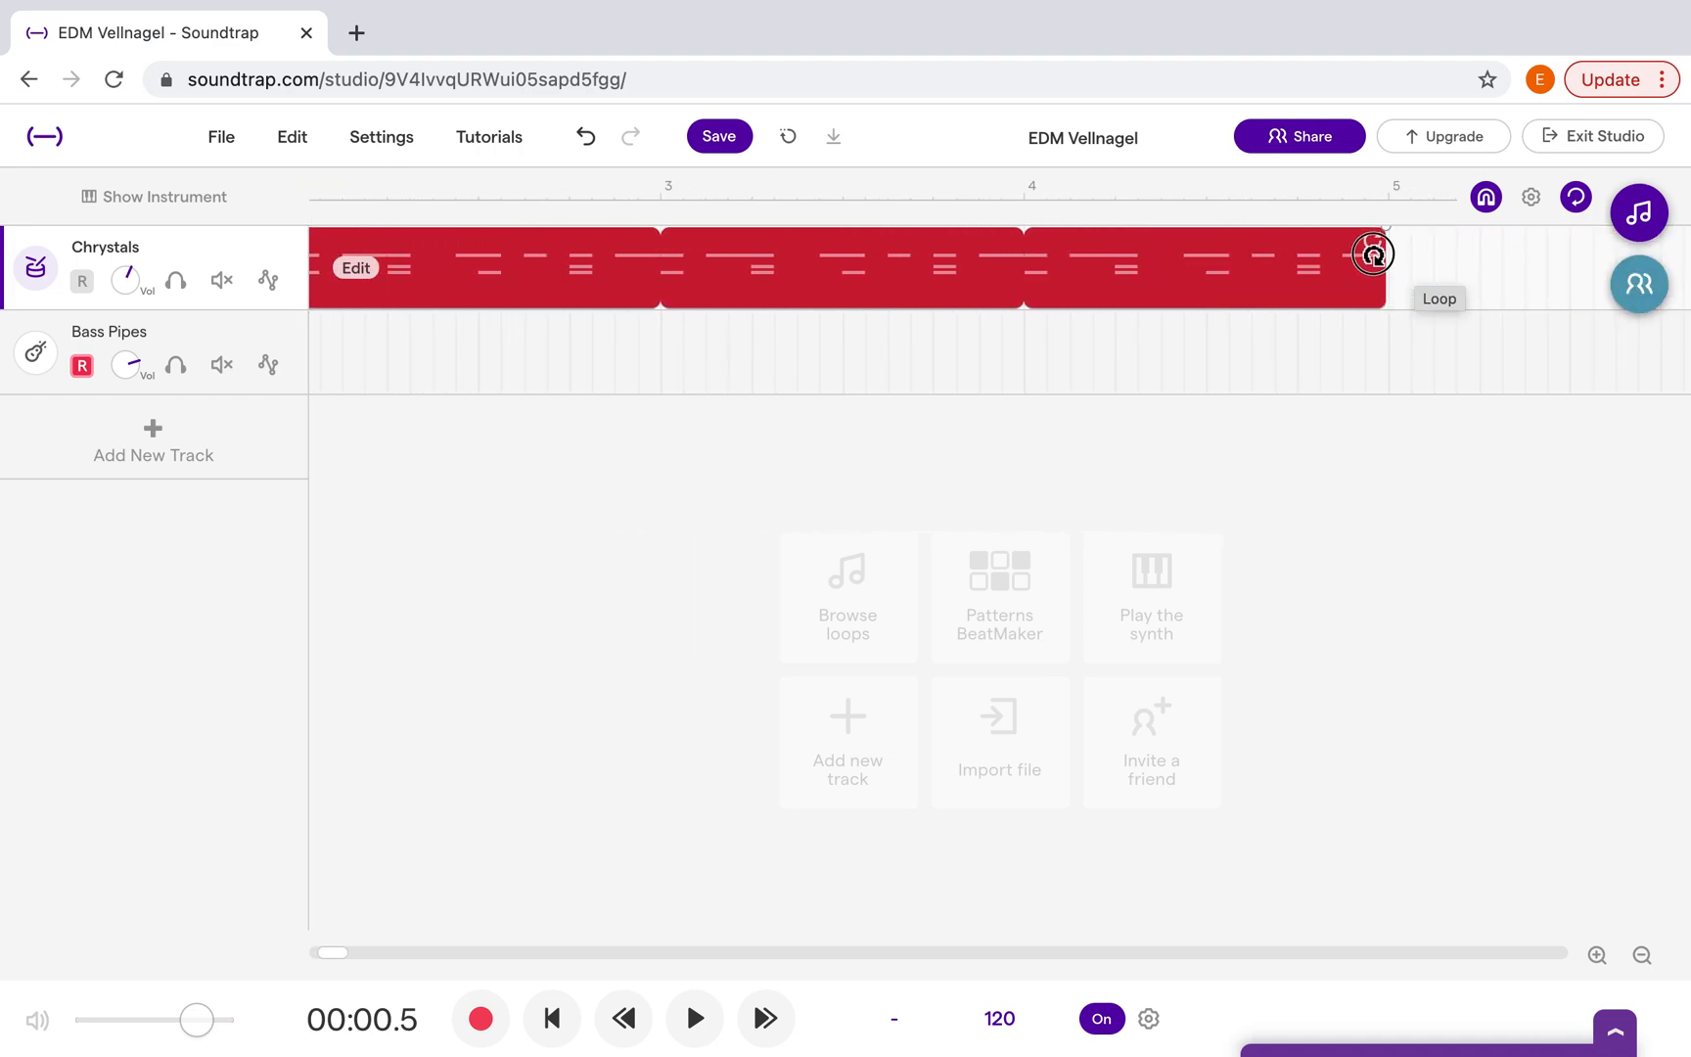
Loop the one-bar Bass Pipes region through the end of bar 4, matching the length of the drums.
click(1642, 955)
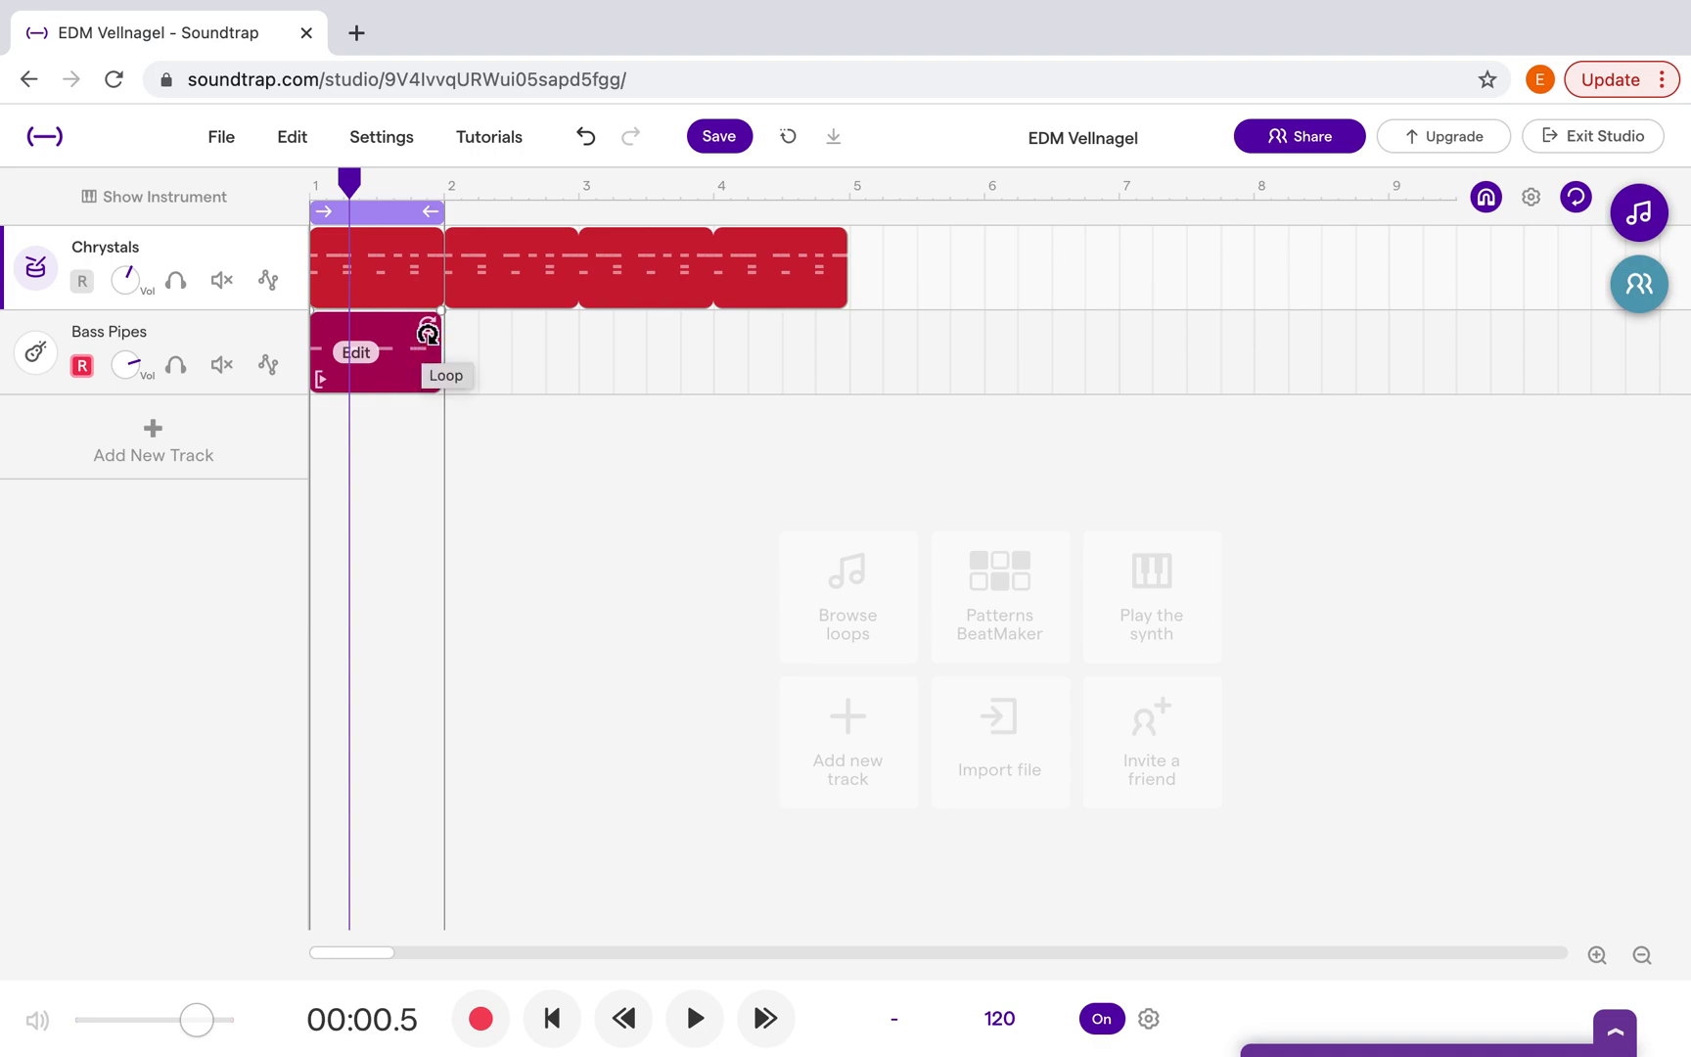
click(427, 334)
drag(427, 334, 836, 330)
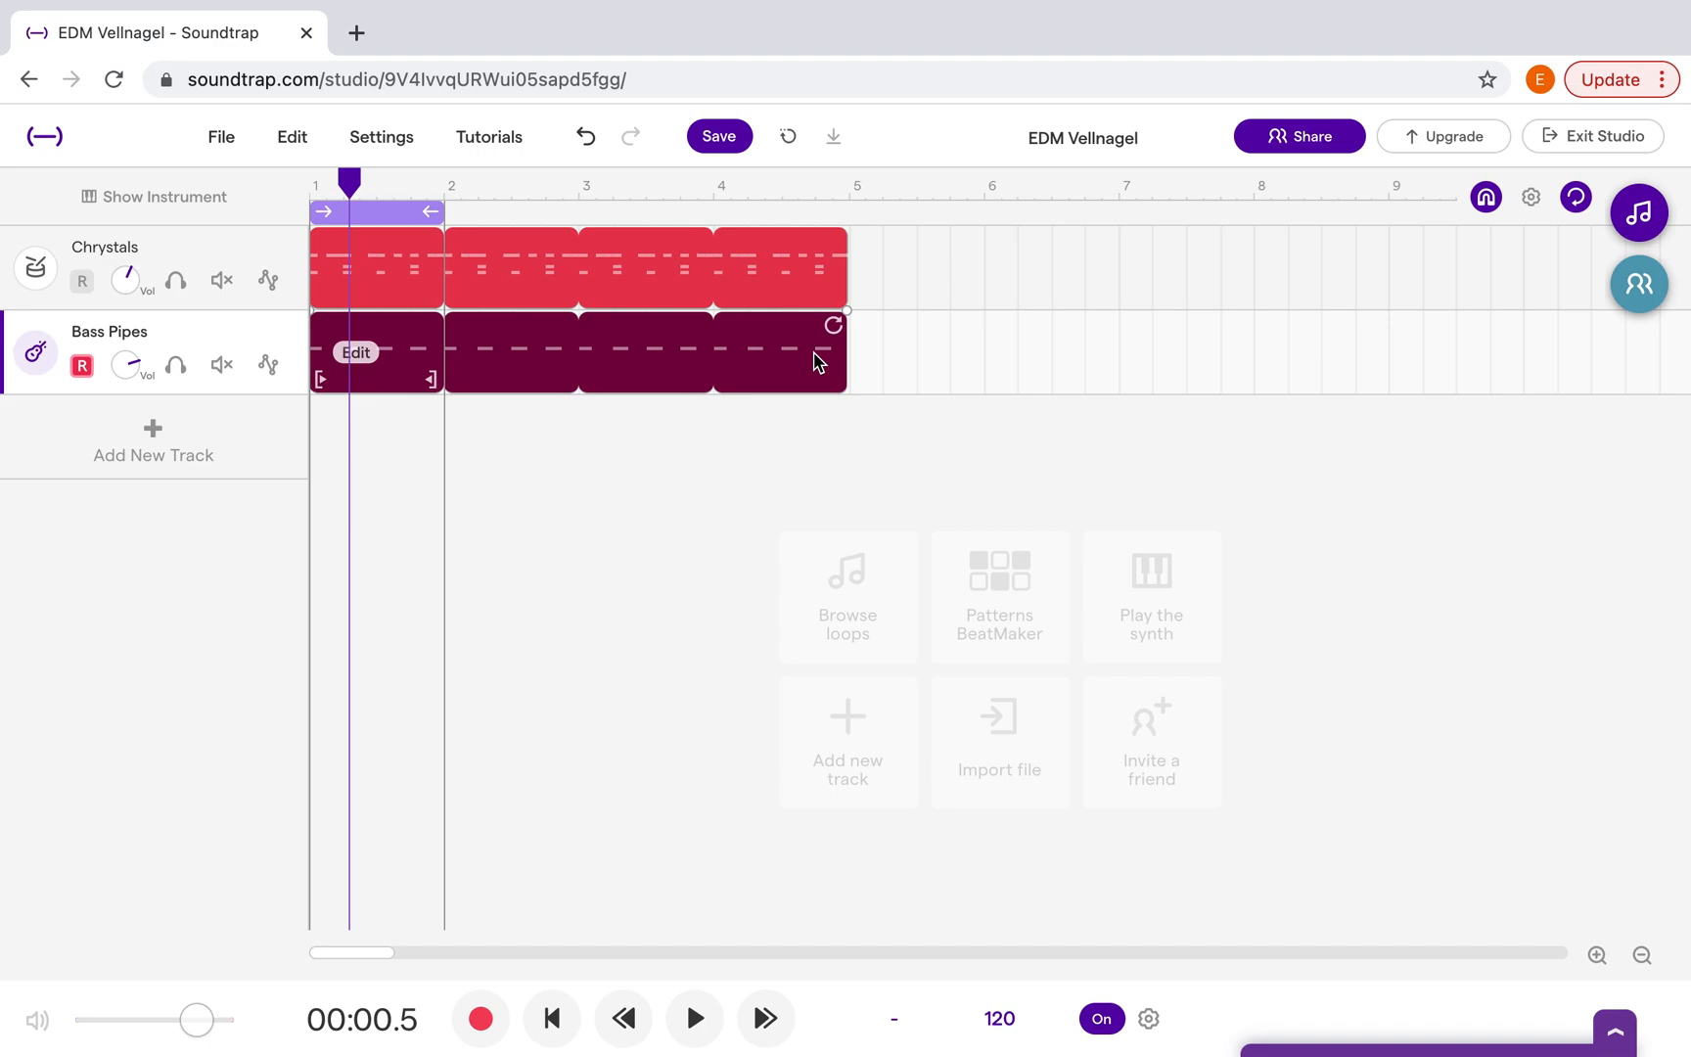
Turn cycle mode off and split the looped Bass Pipes region at the start of bar 3.
click(368, 214)
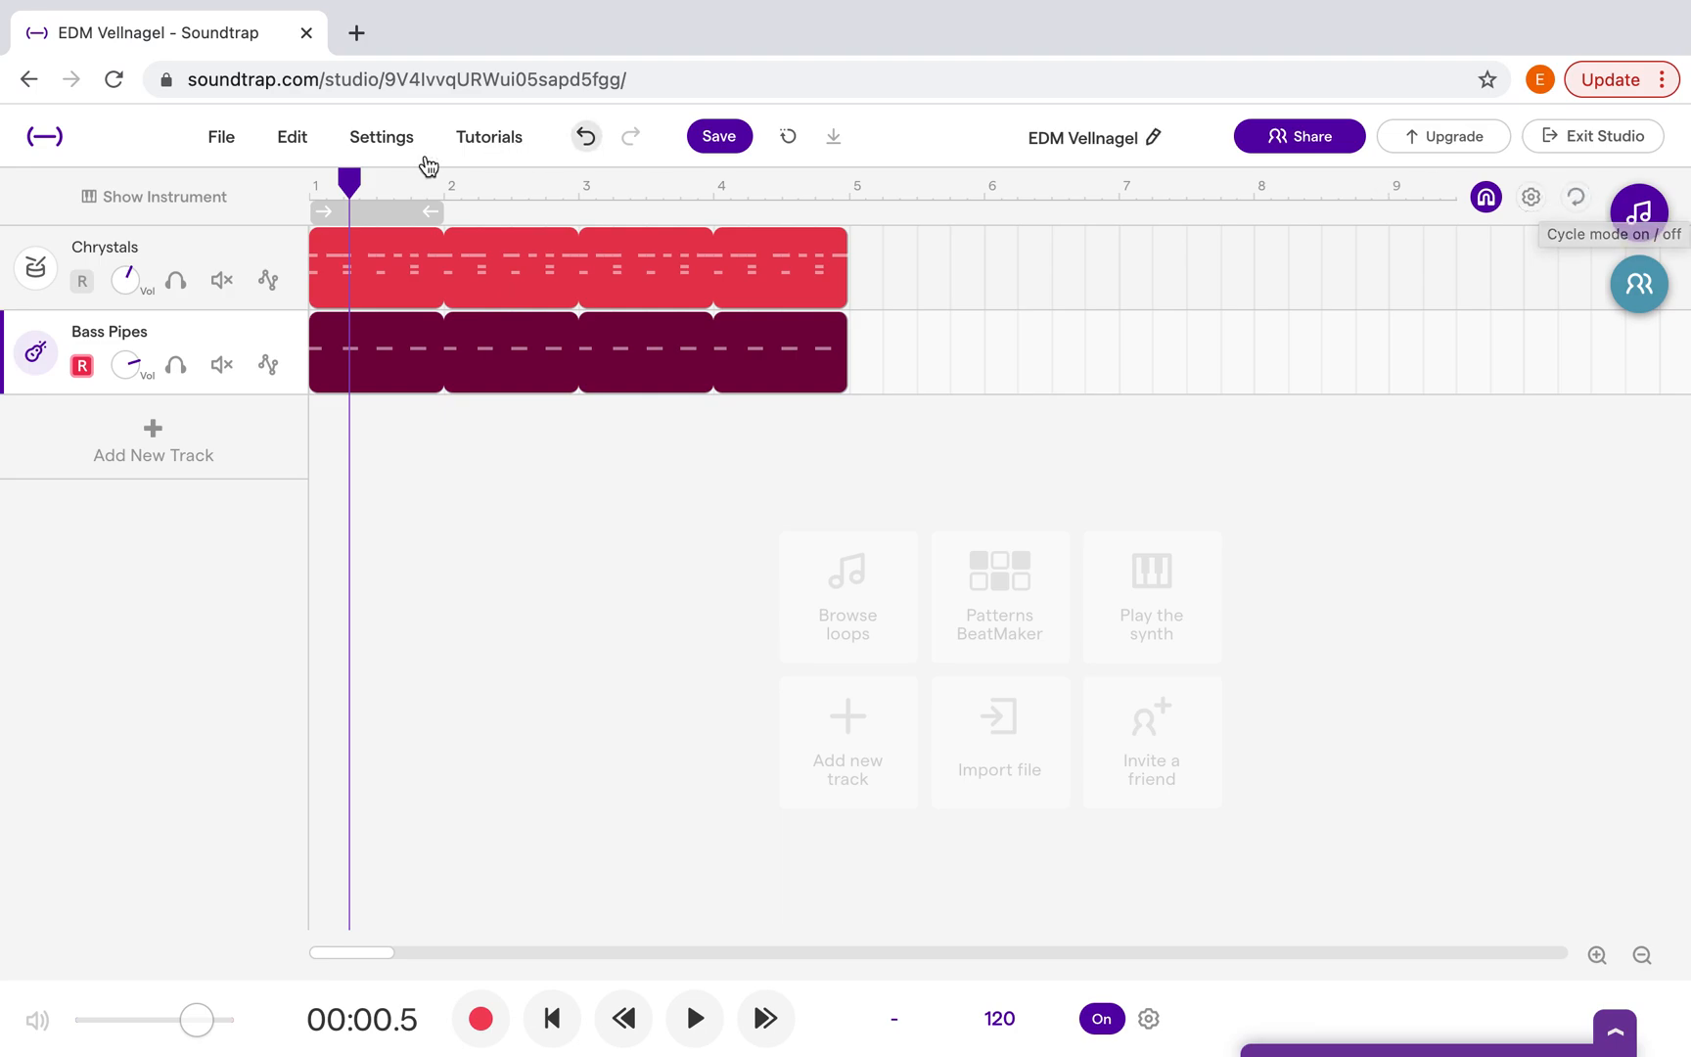
drag(349, 182, 580, 193)
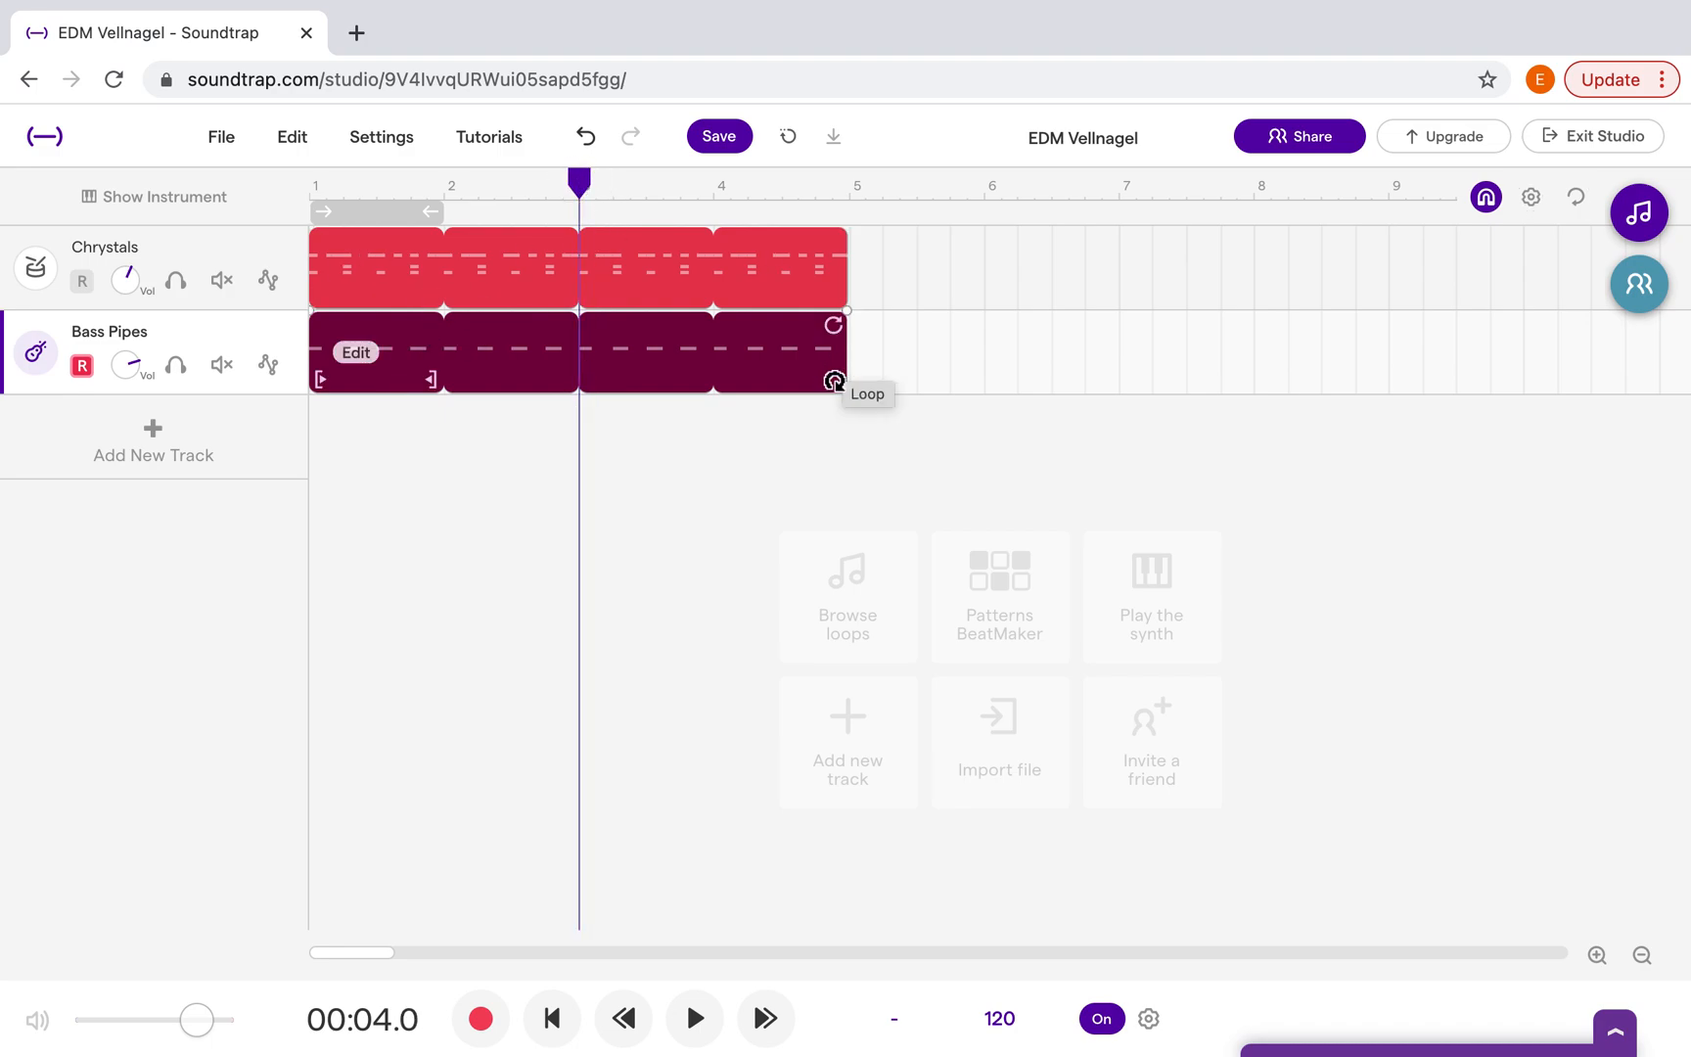
right_click(613, 357)
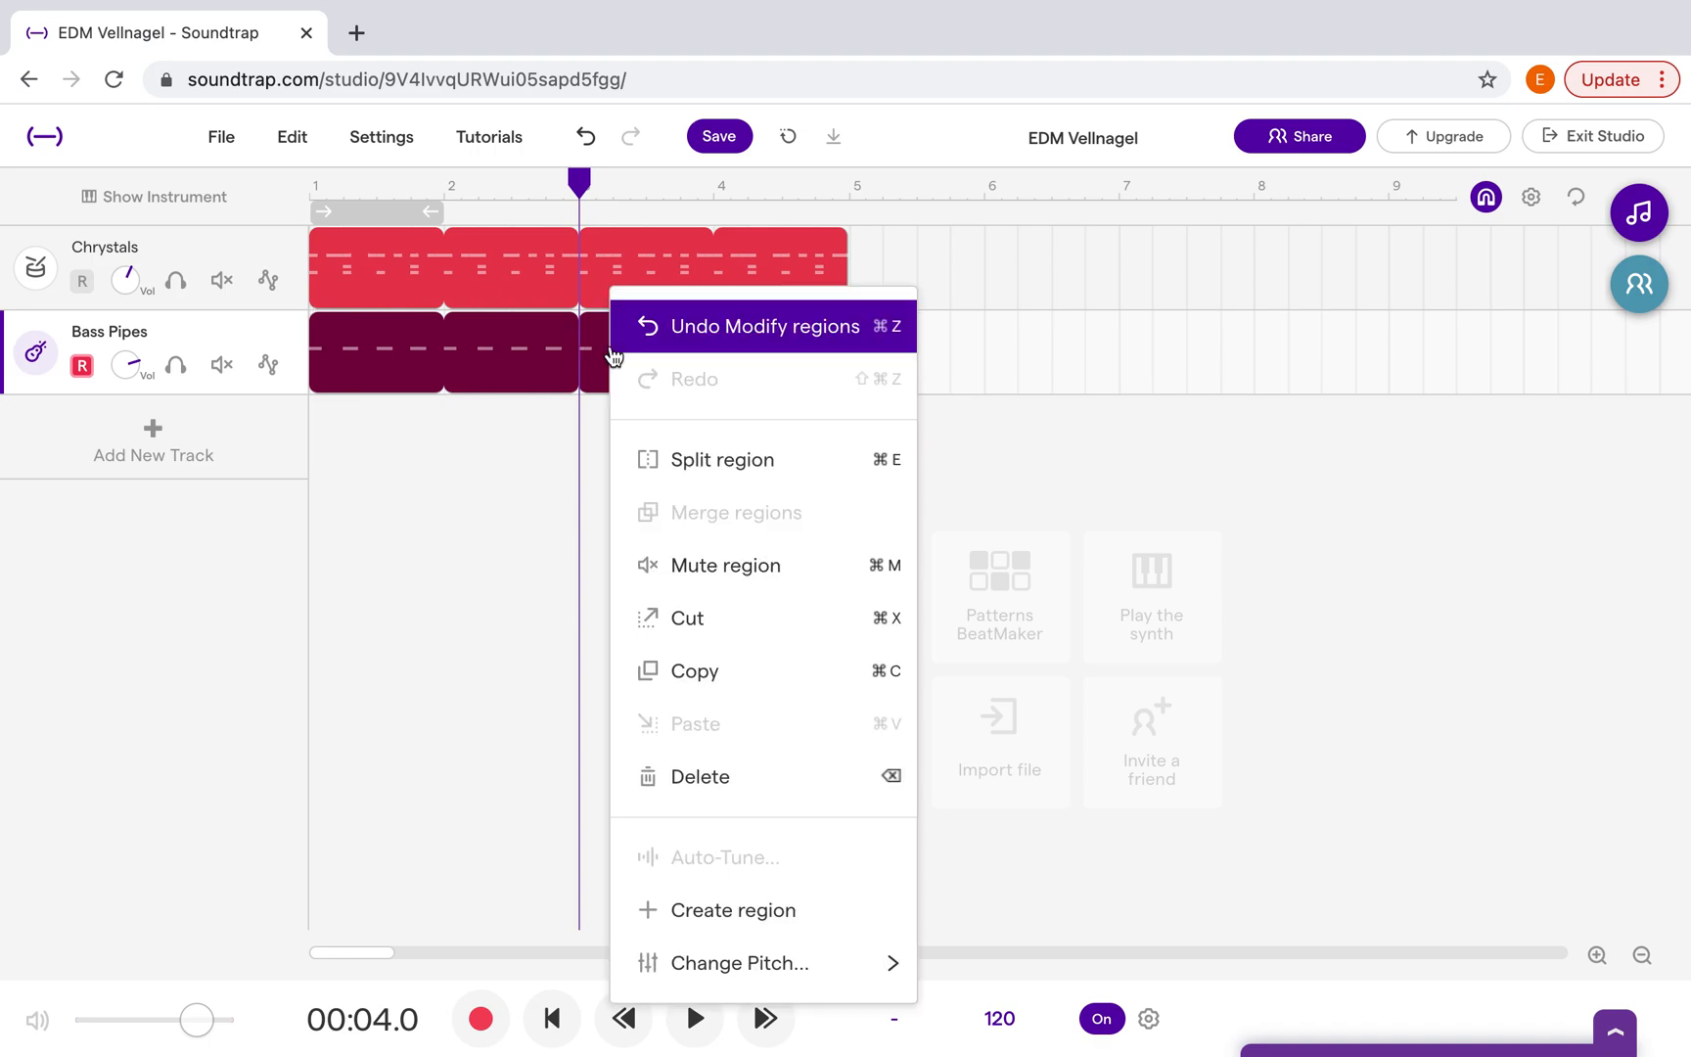
click(688, 461)
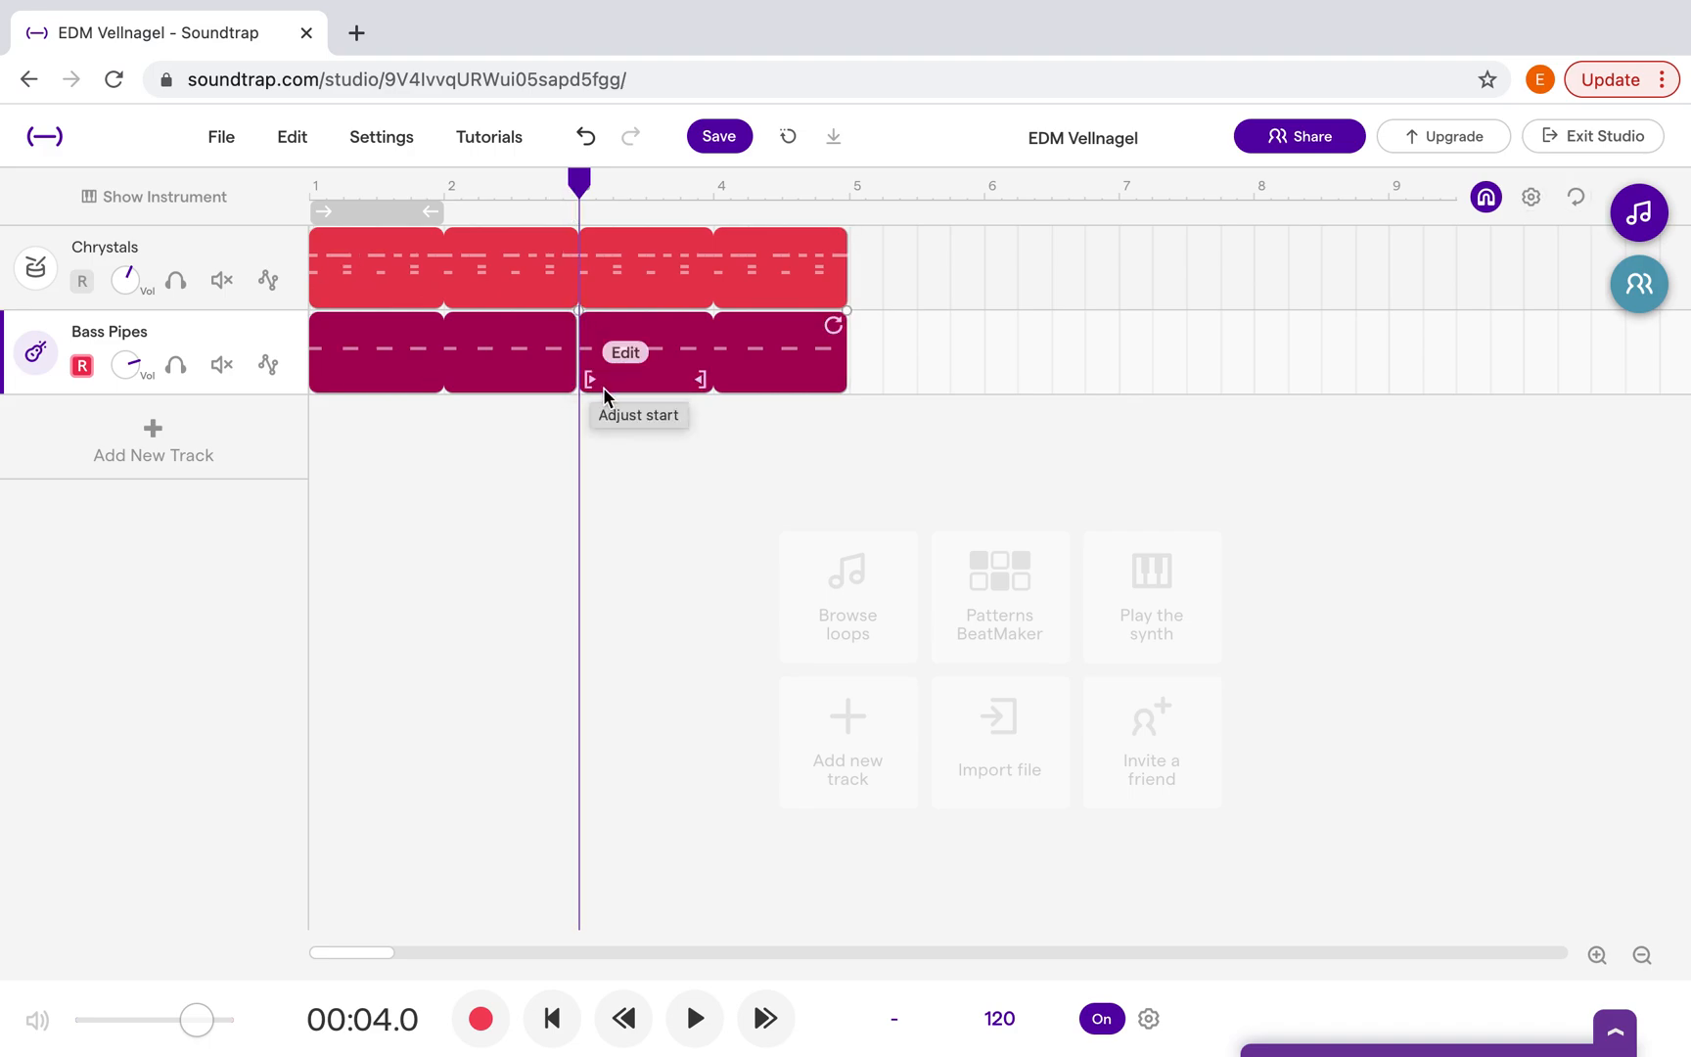
click(932, 370)
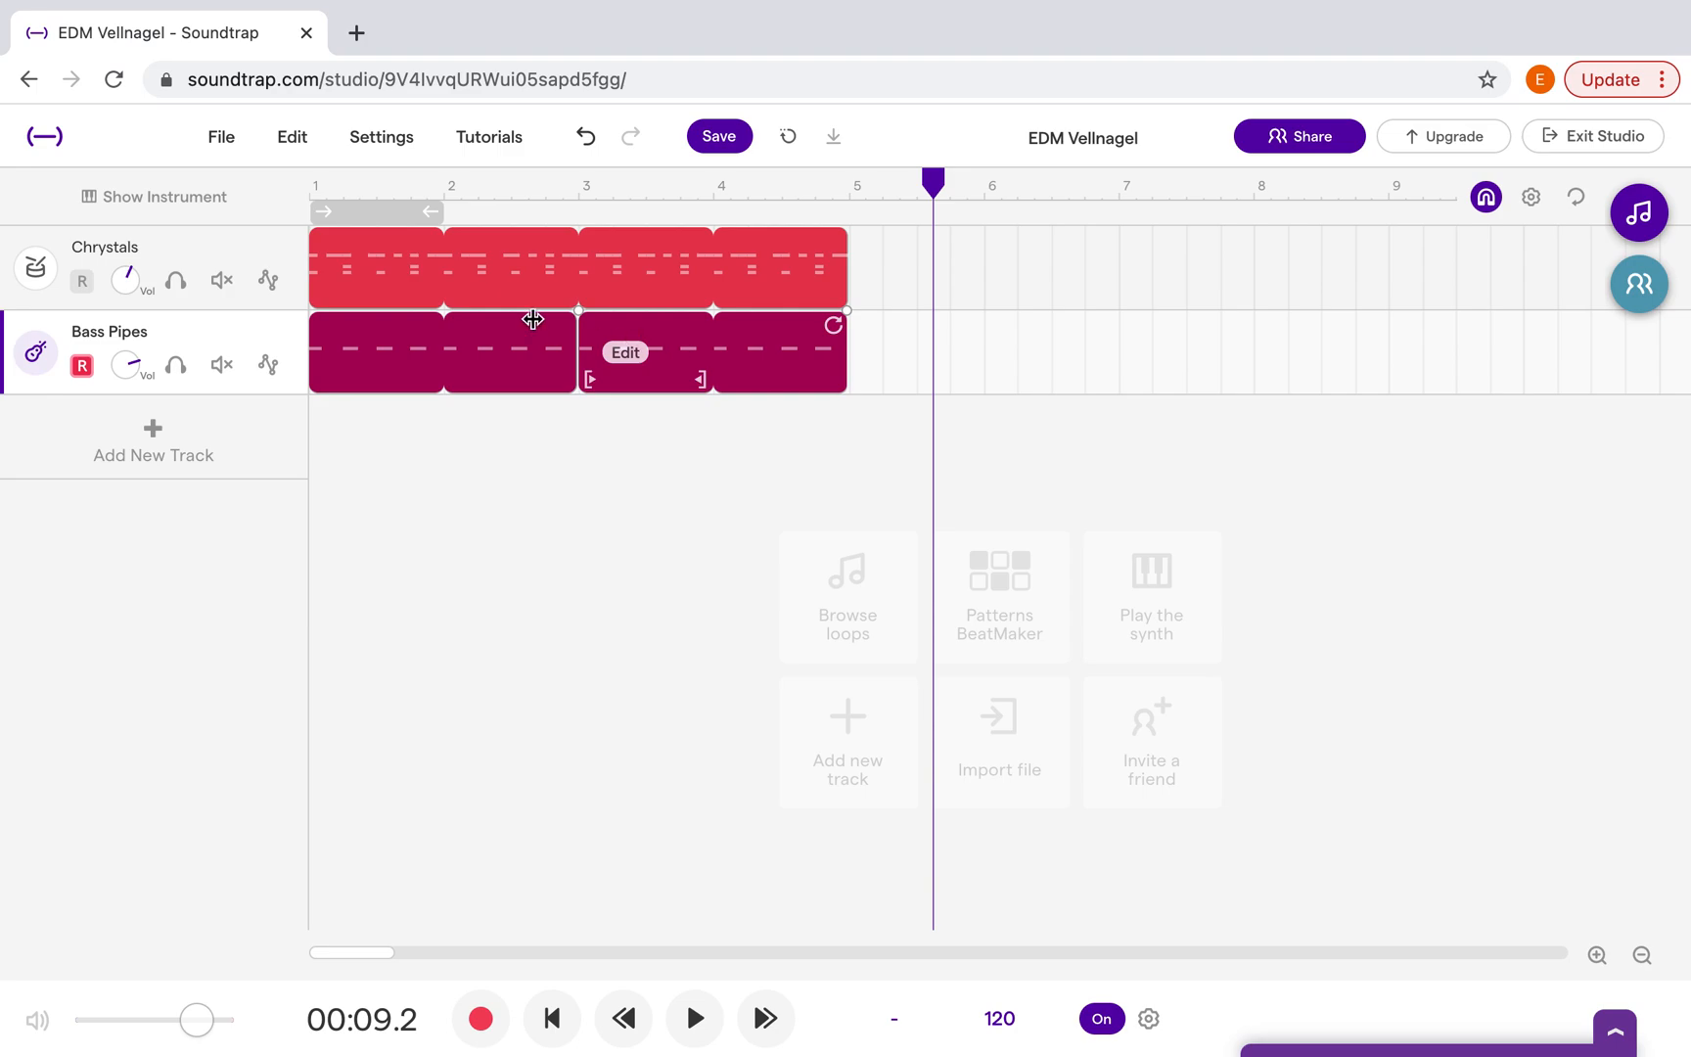
Open the bar 3 bass region in the piano roll and lower its four notes together to B1.
double_click(676, 349)
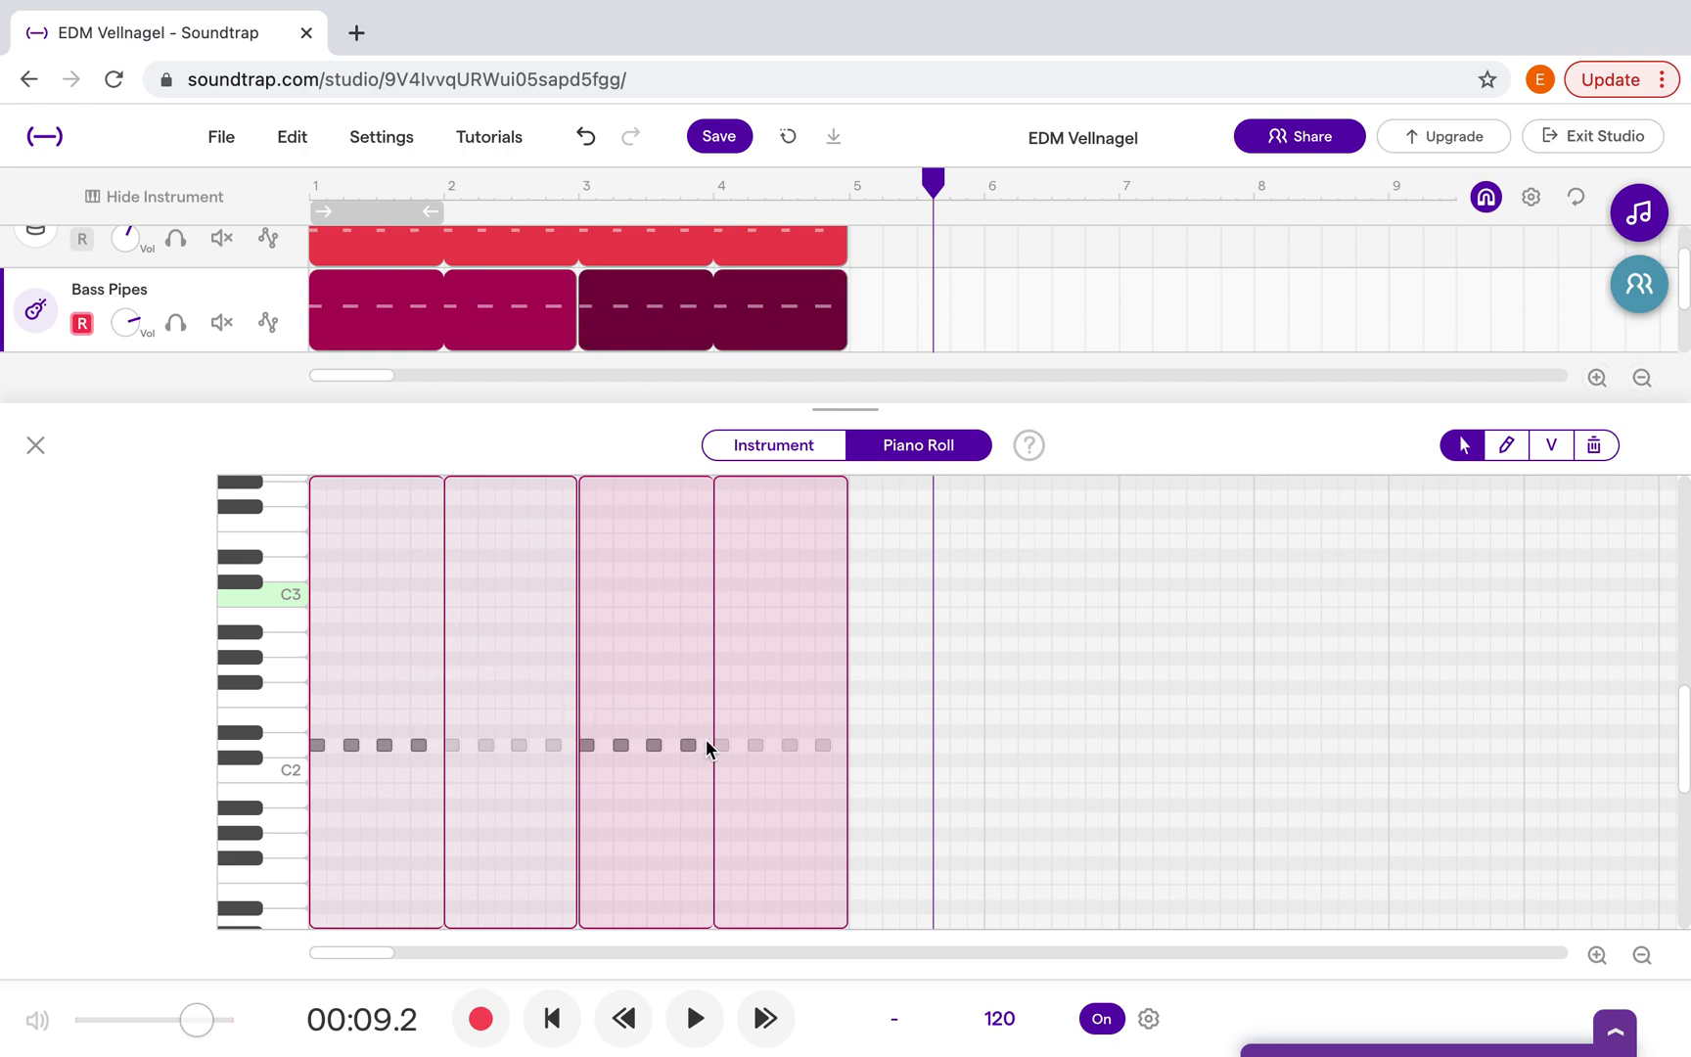
click(1597, 955)
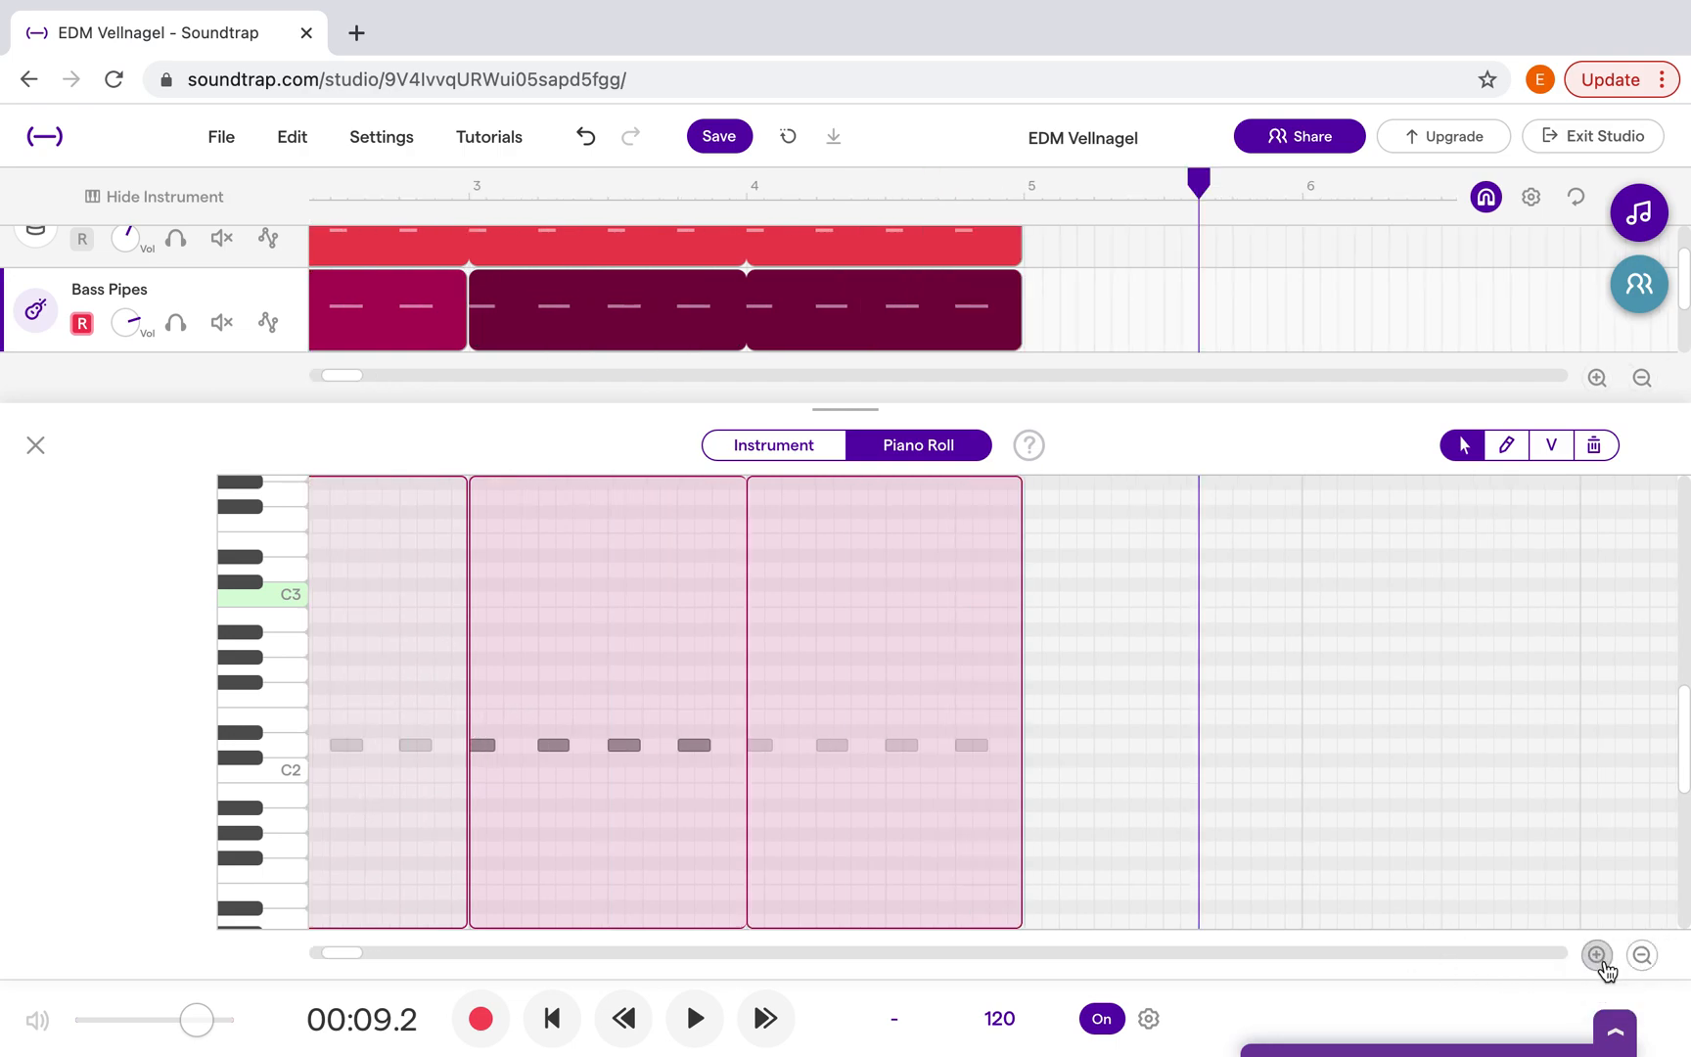
drag(331, 954, 219, 947)
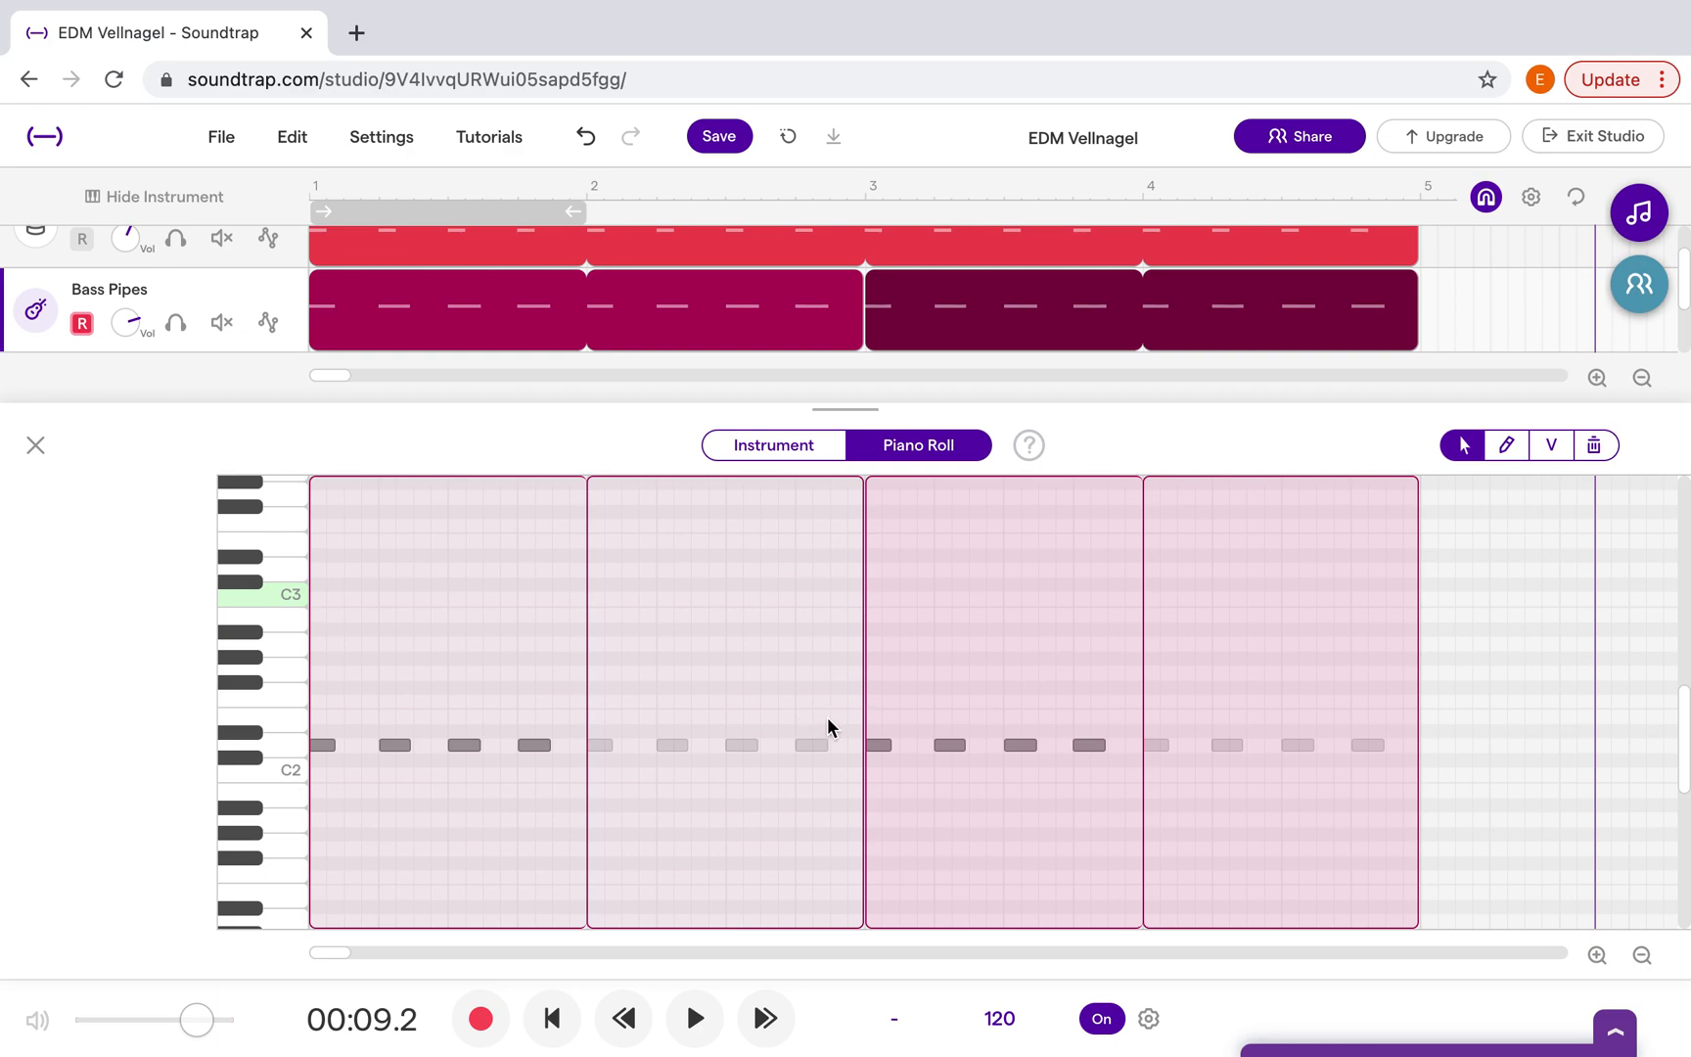
click(892, 748)
drag(891, 748, 1097, 778)
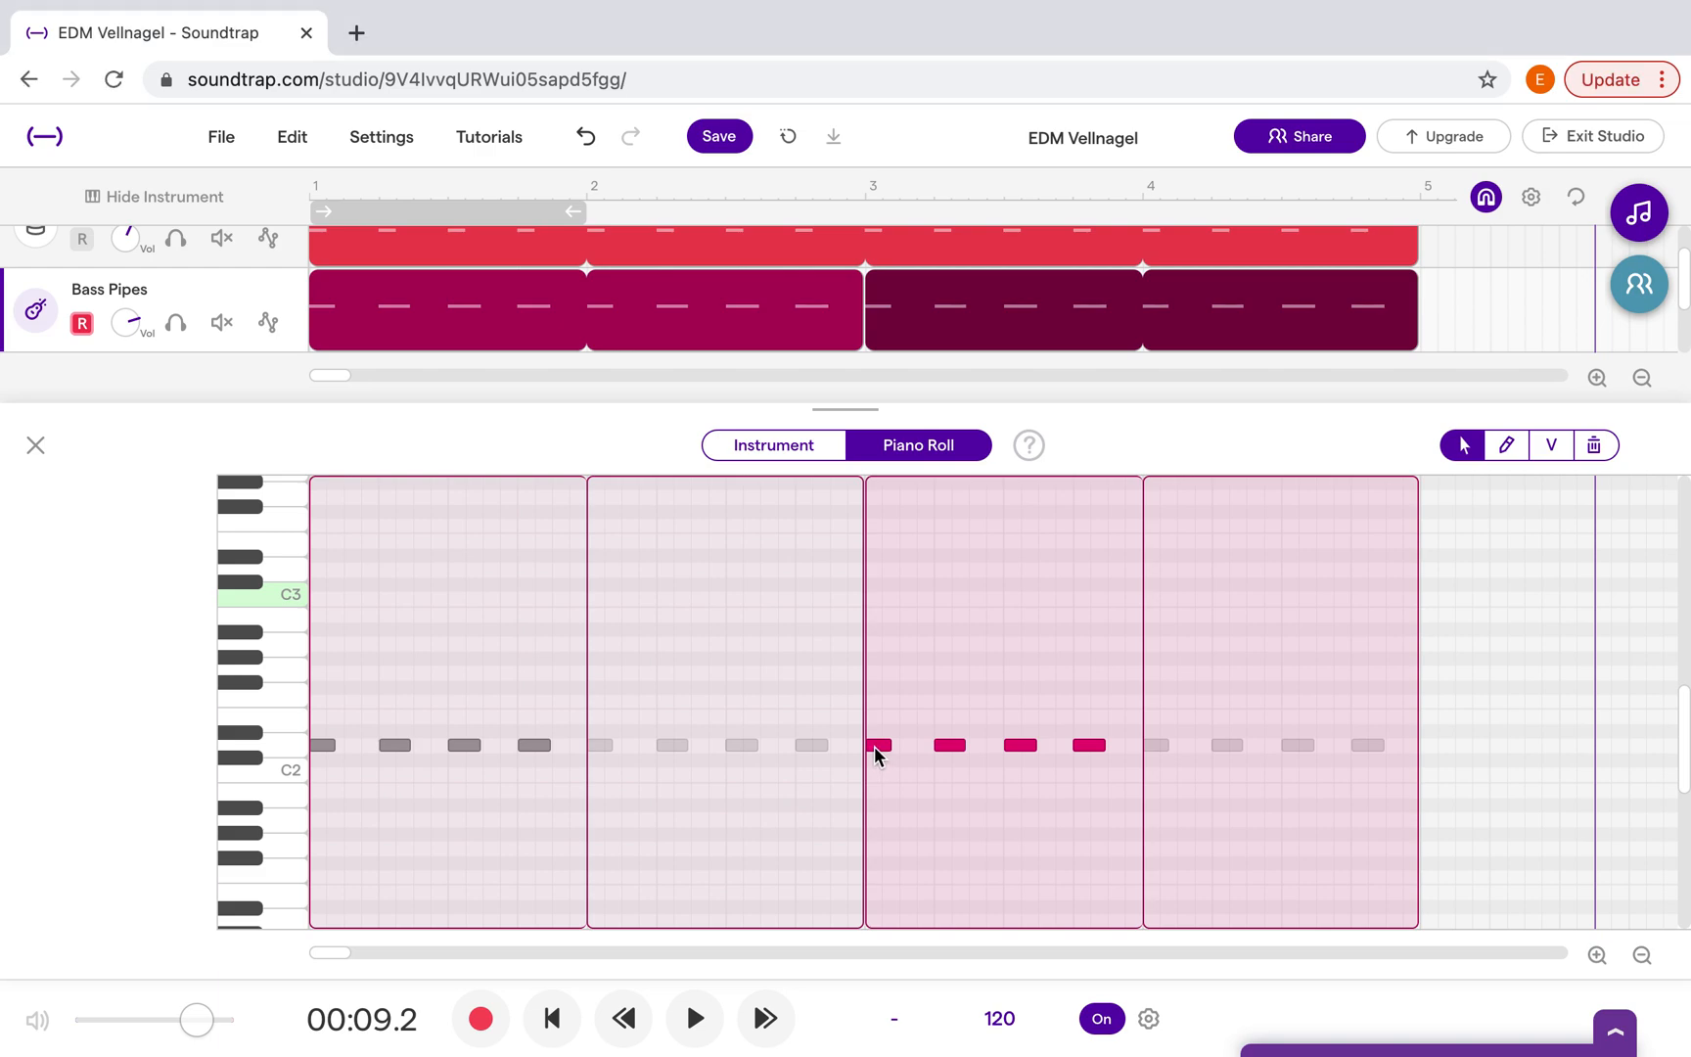
drag(874, 754, 876, 796)
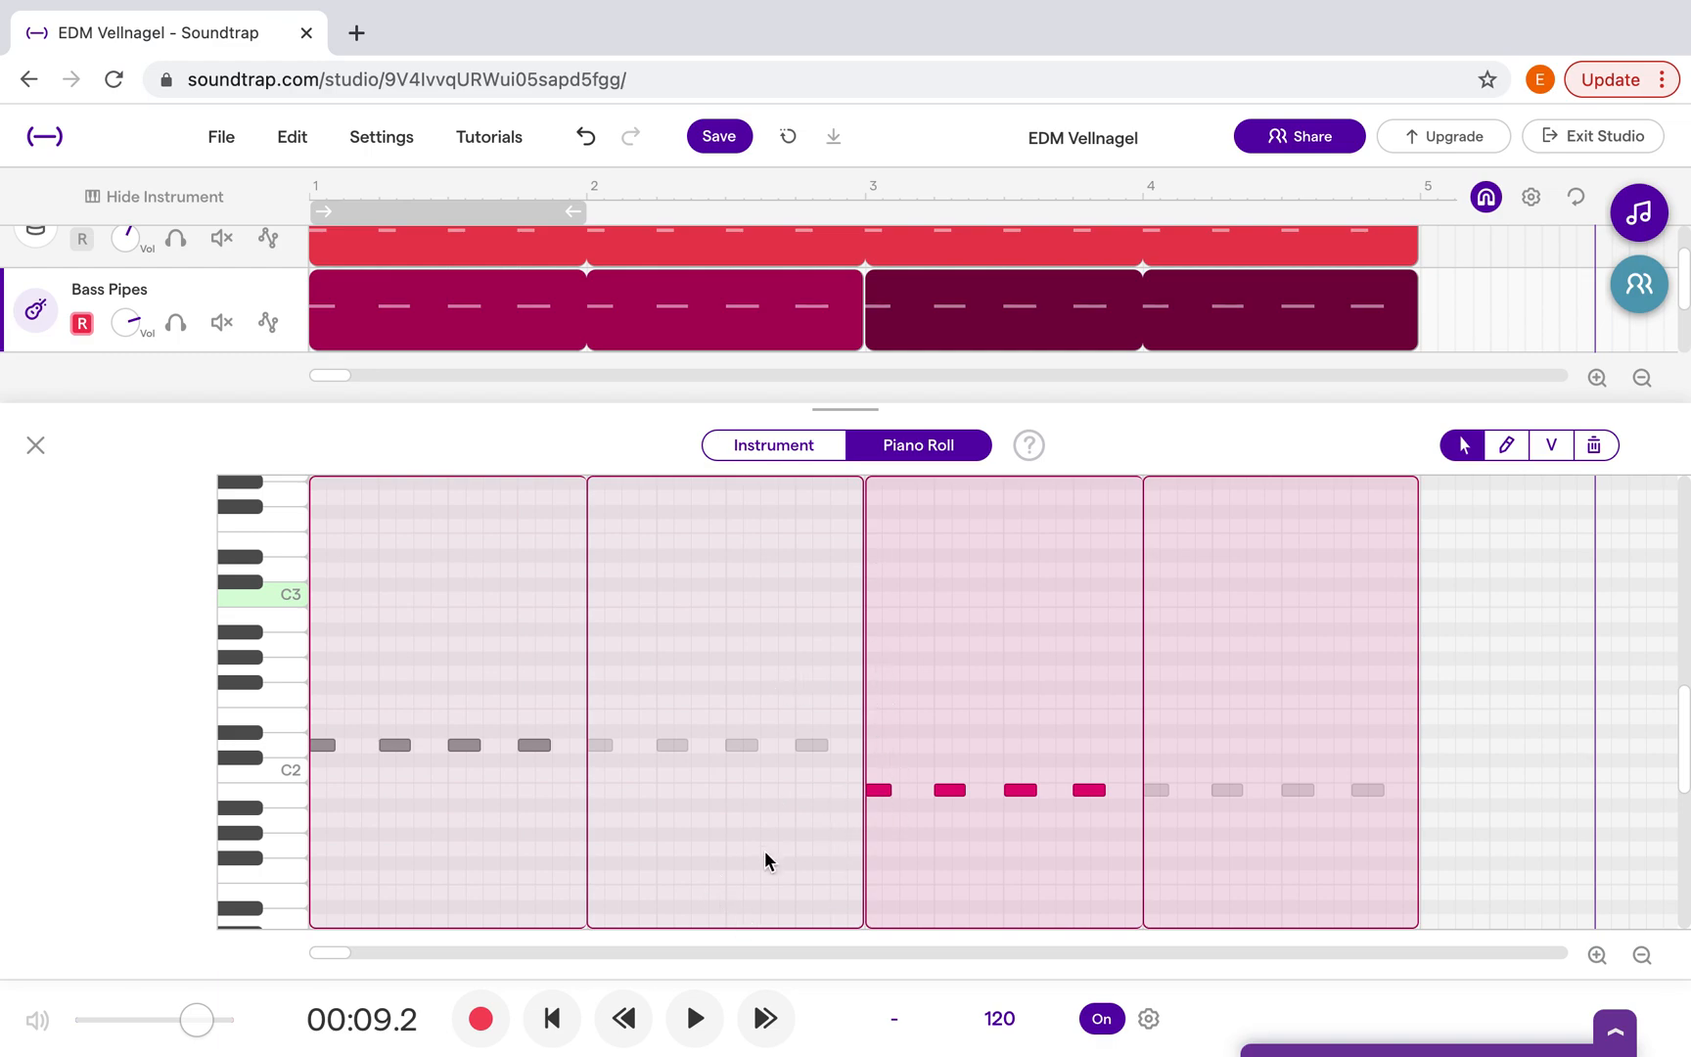
Play the song from the beginning into bar 3 to hear the lowered bass notes.
click(552, 1018)
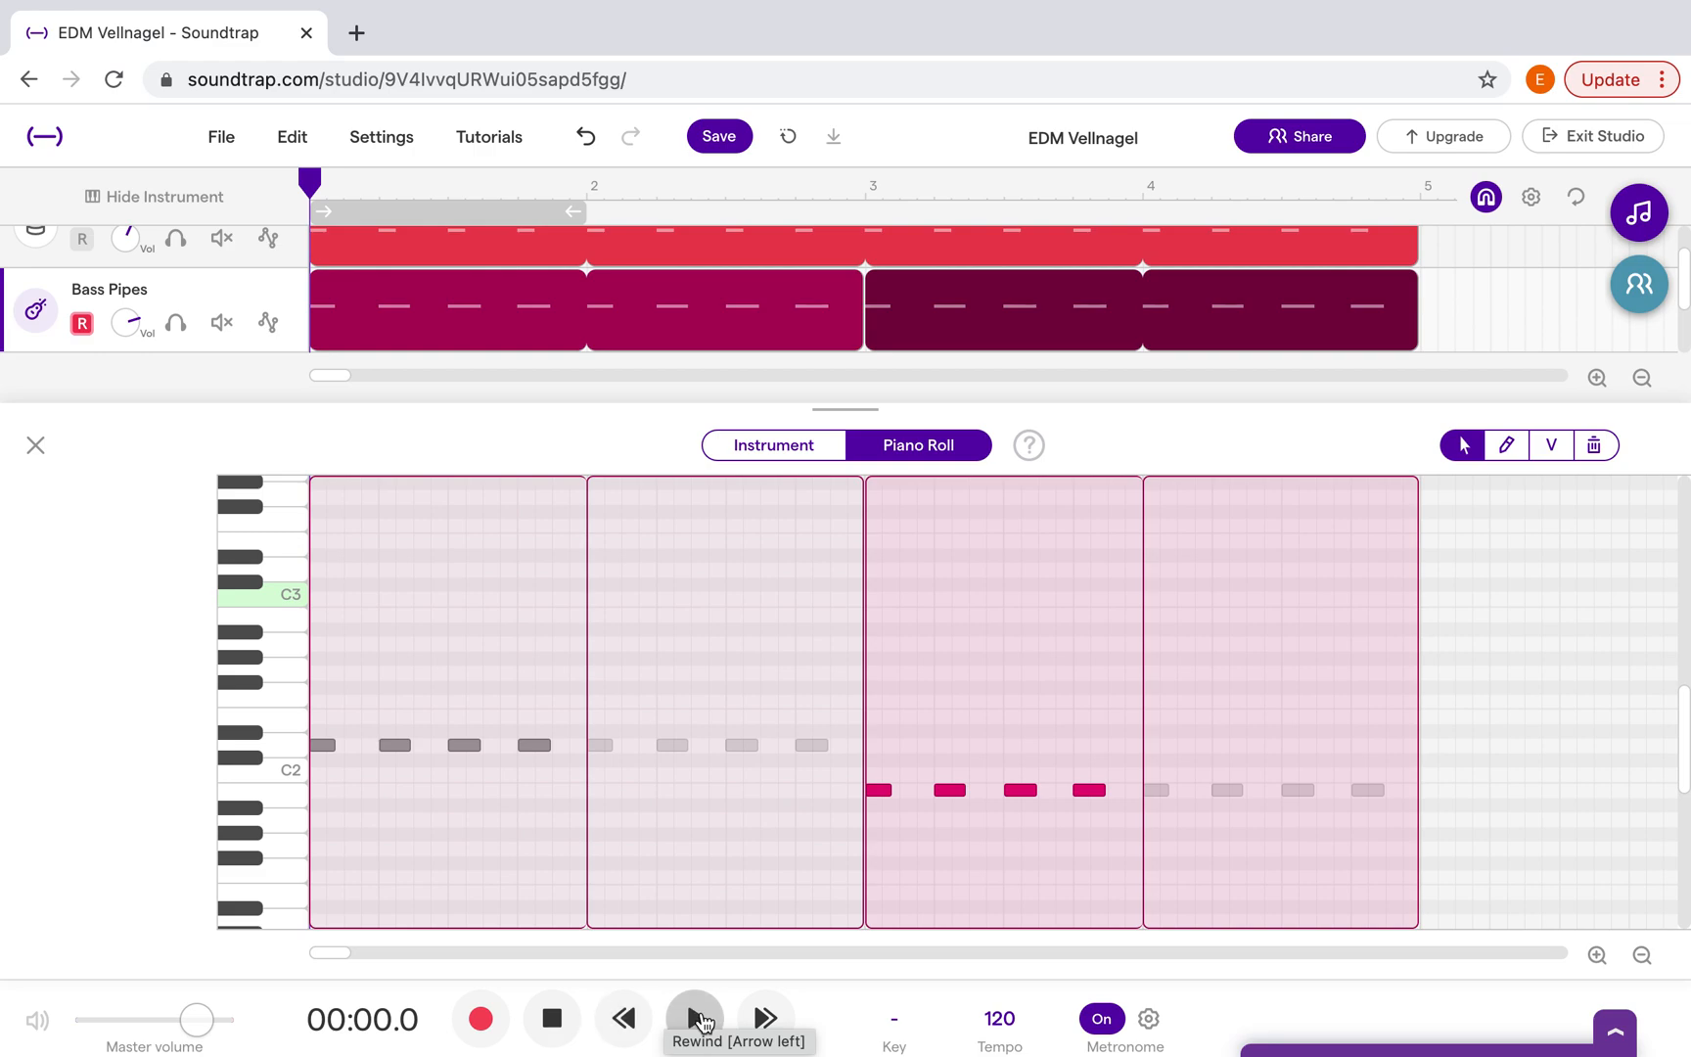
click(695, 1018)
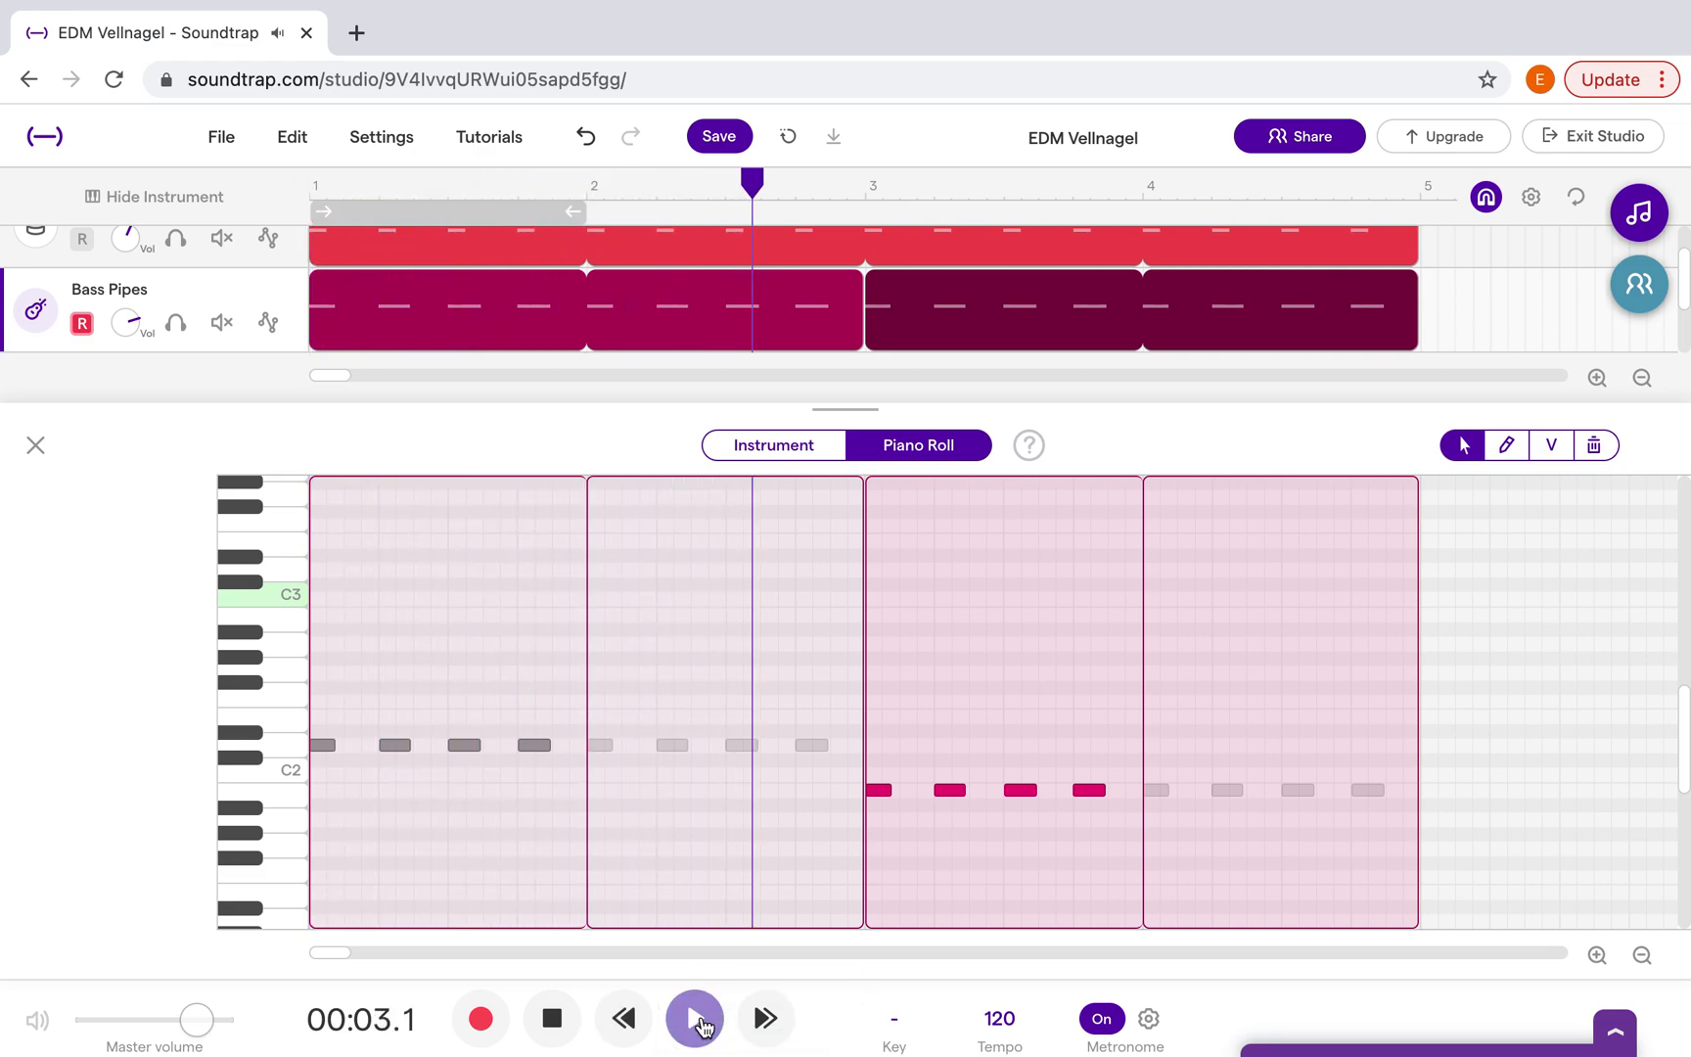
click(697, 1021)
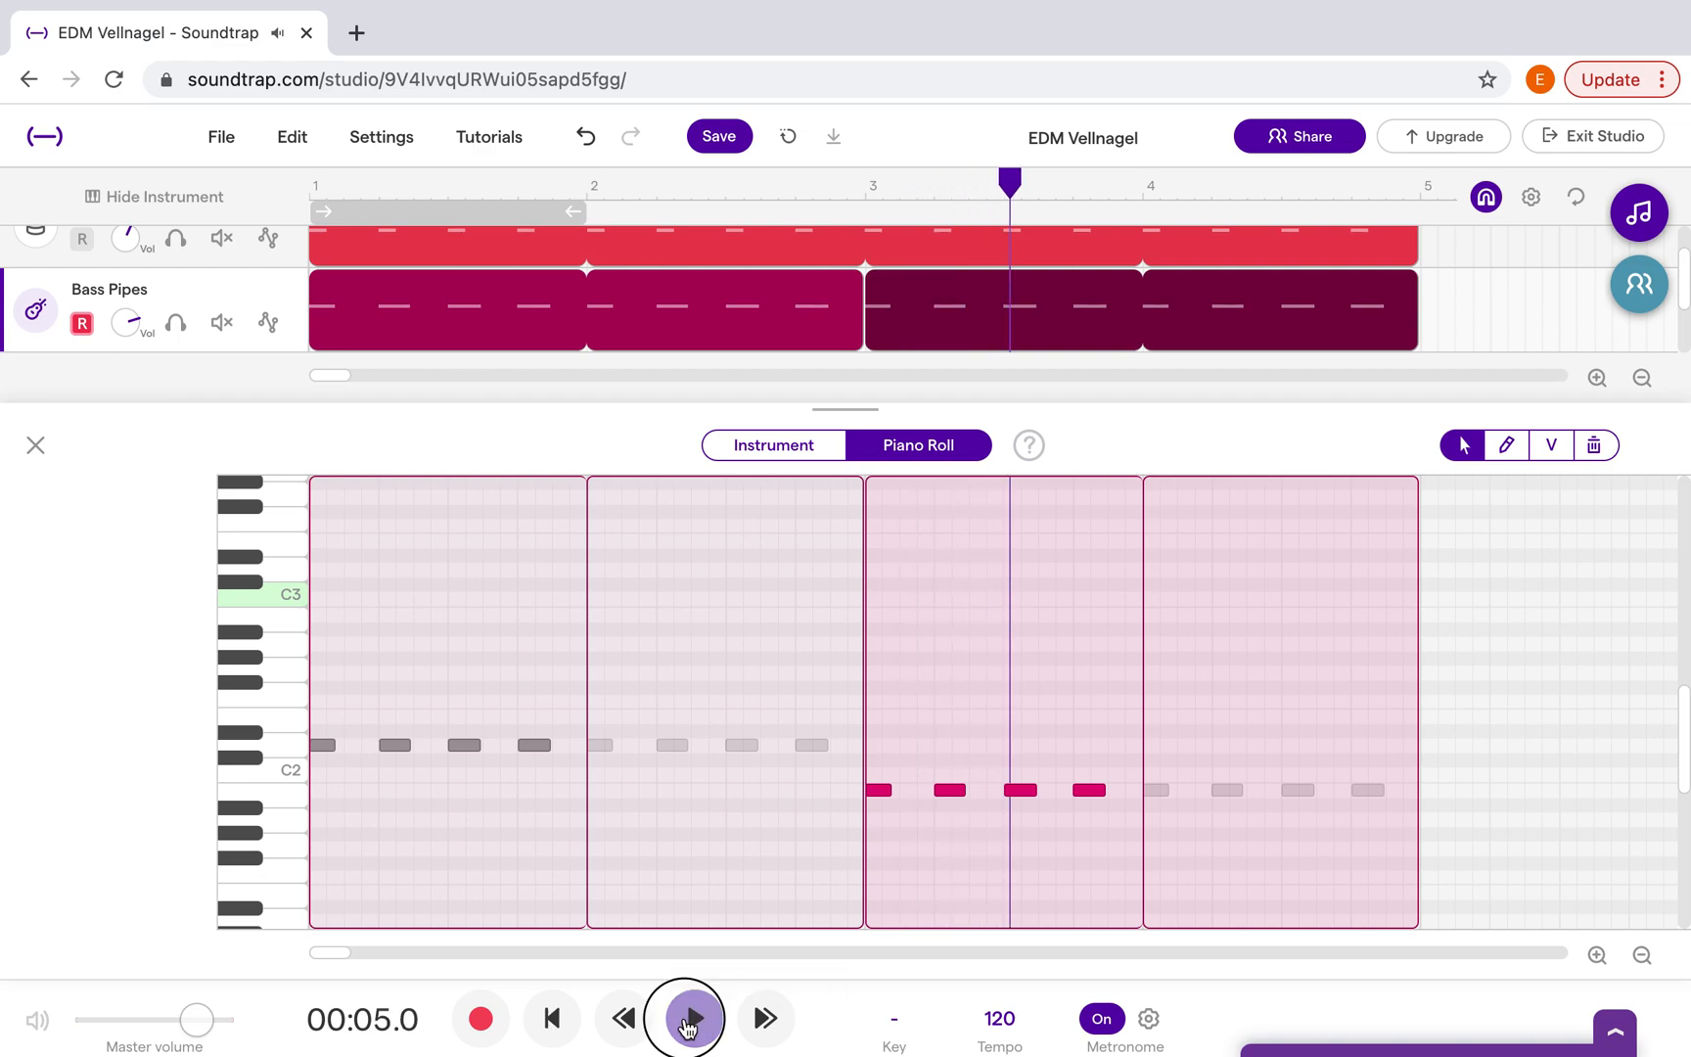
Raise the four selected bar 3 bass notes to C2 and play the song from the beginning to hear the change.
drag(878, 797, 879, 780)
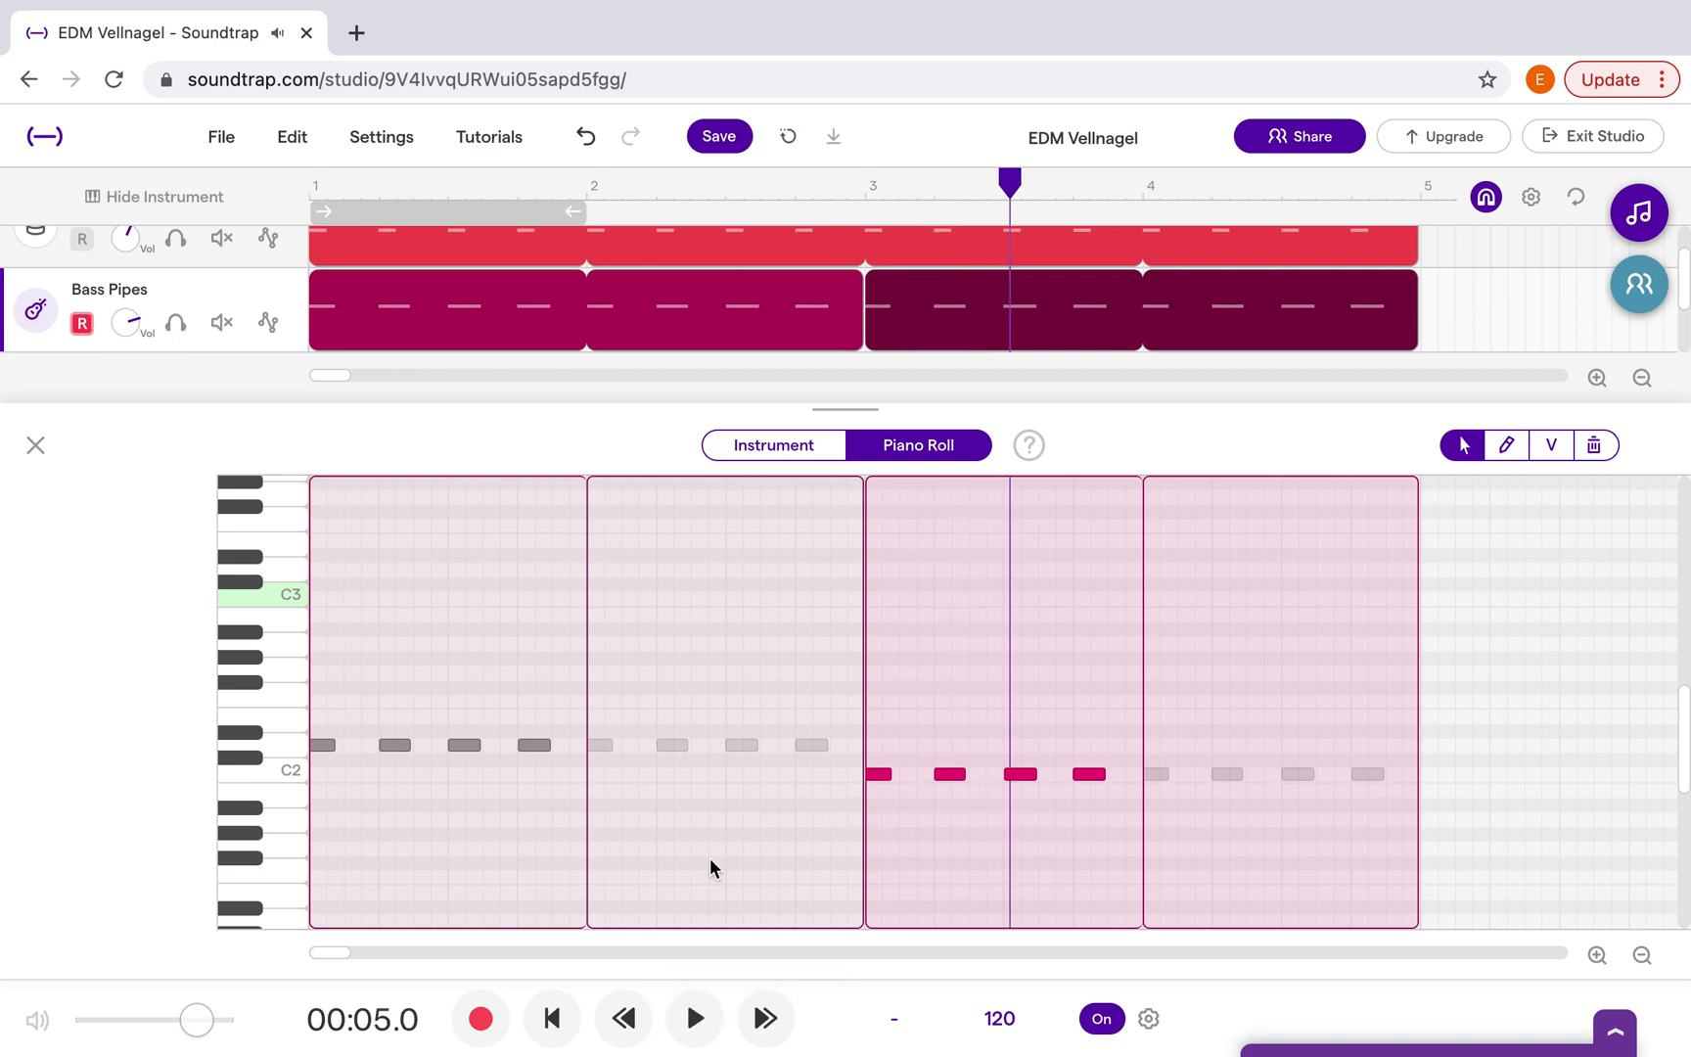
click(550, 1018)
click(673, 1027)
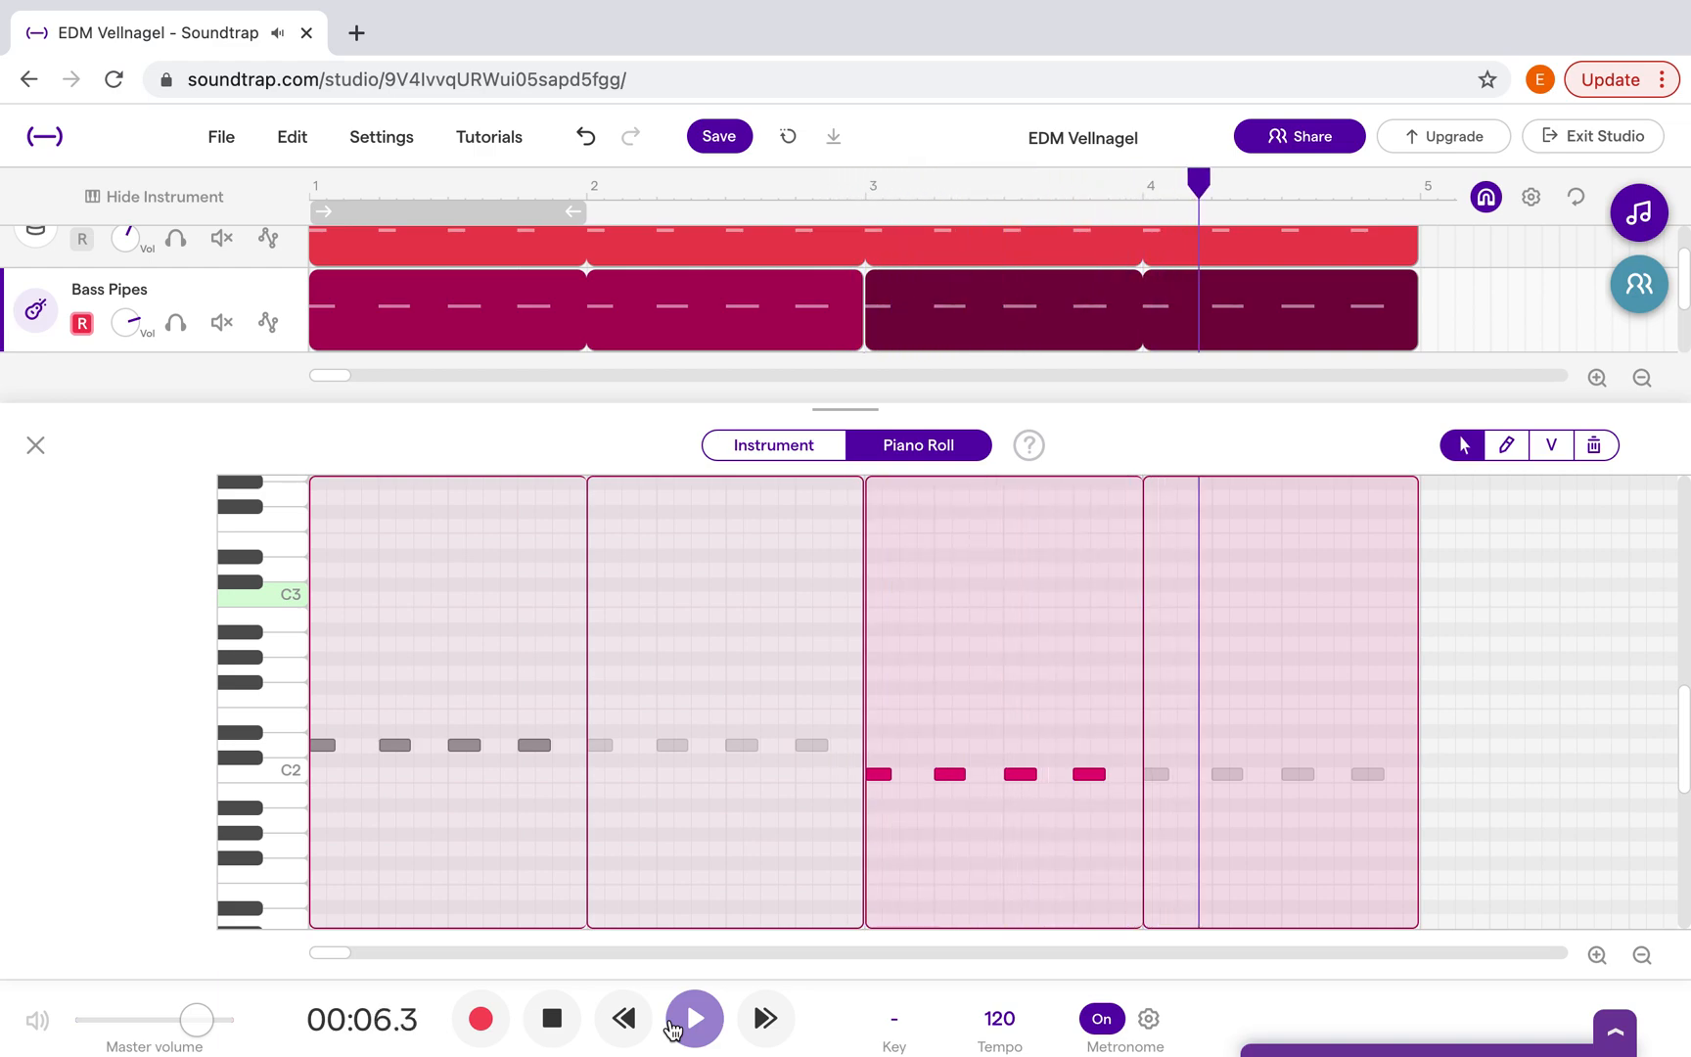
click(673, 1027)
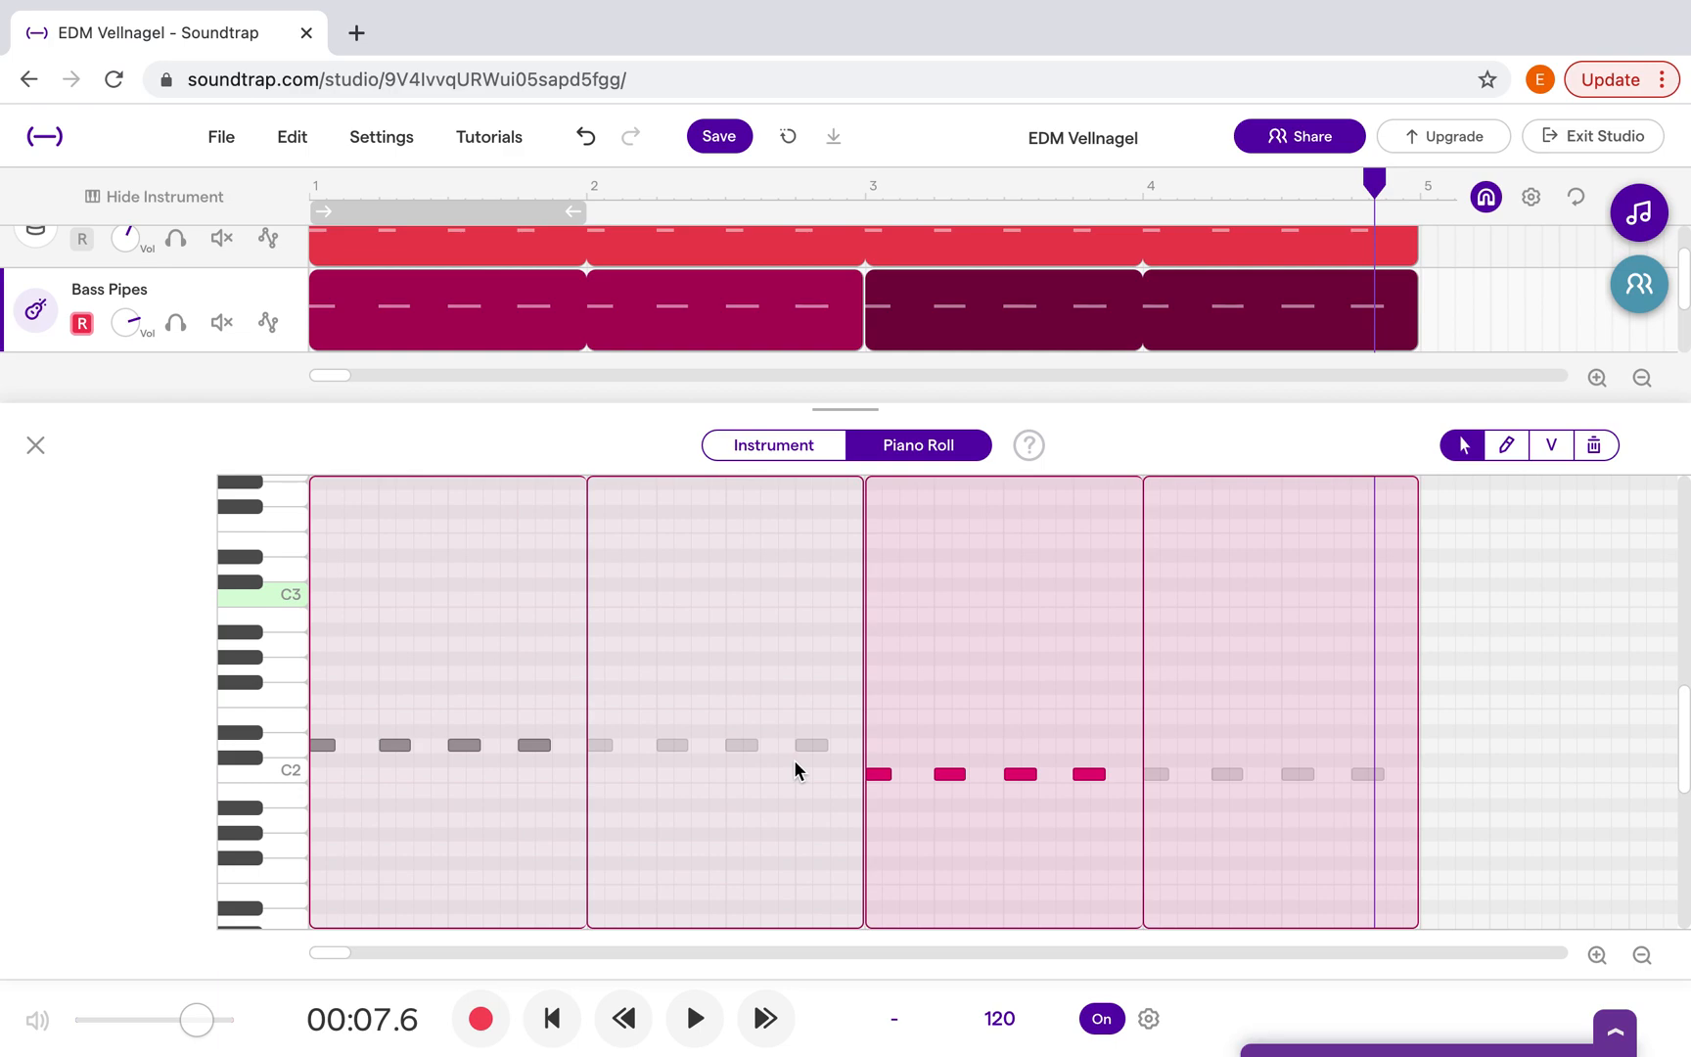
Split the first Bass Pipes region at the start of bar 2.
click(587, 193)
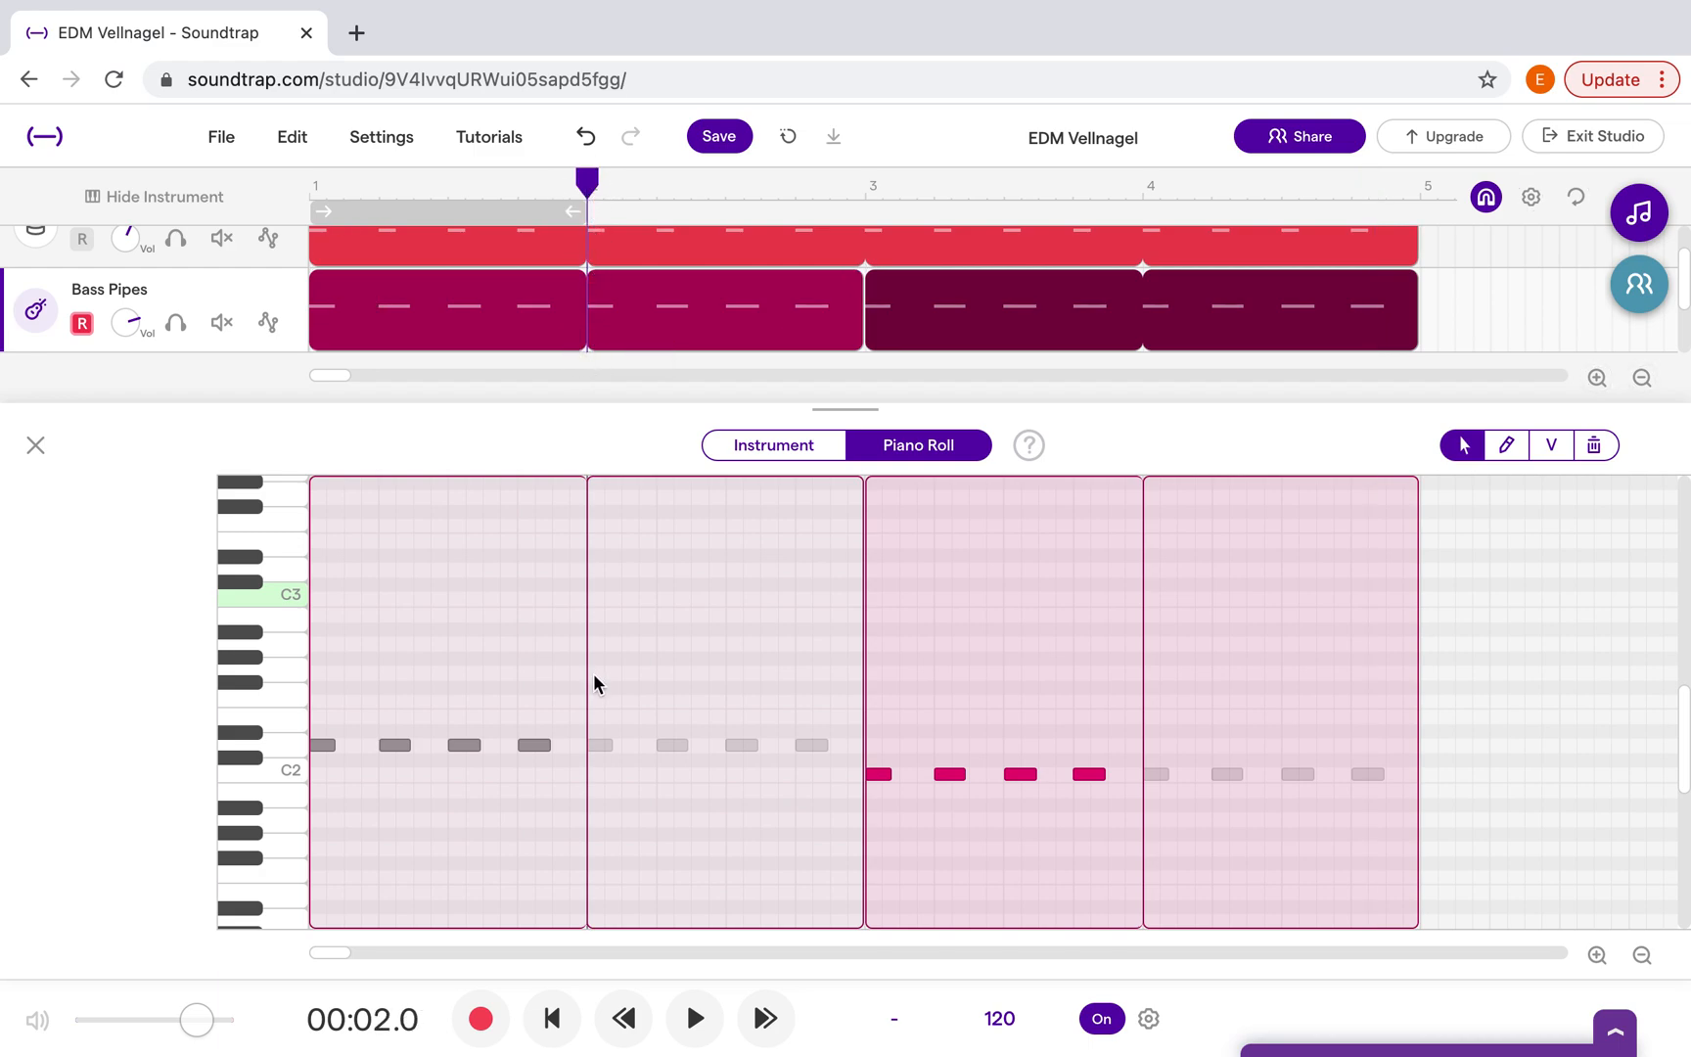
mouse_move(593, 315)
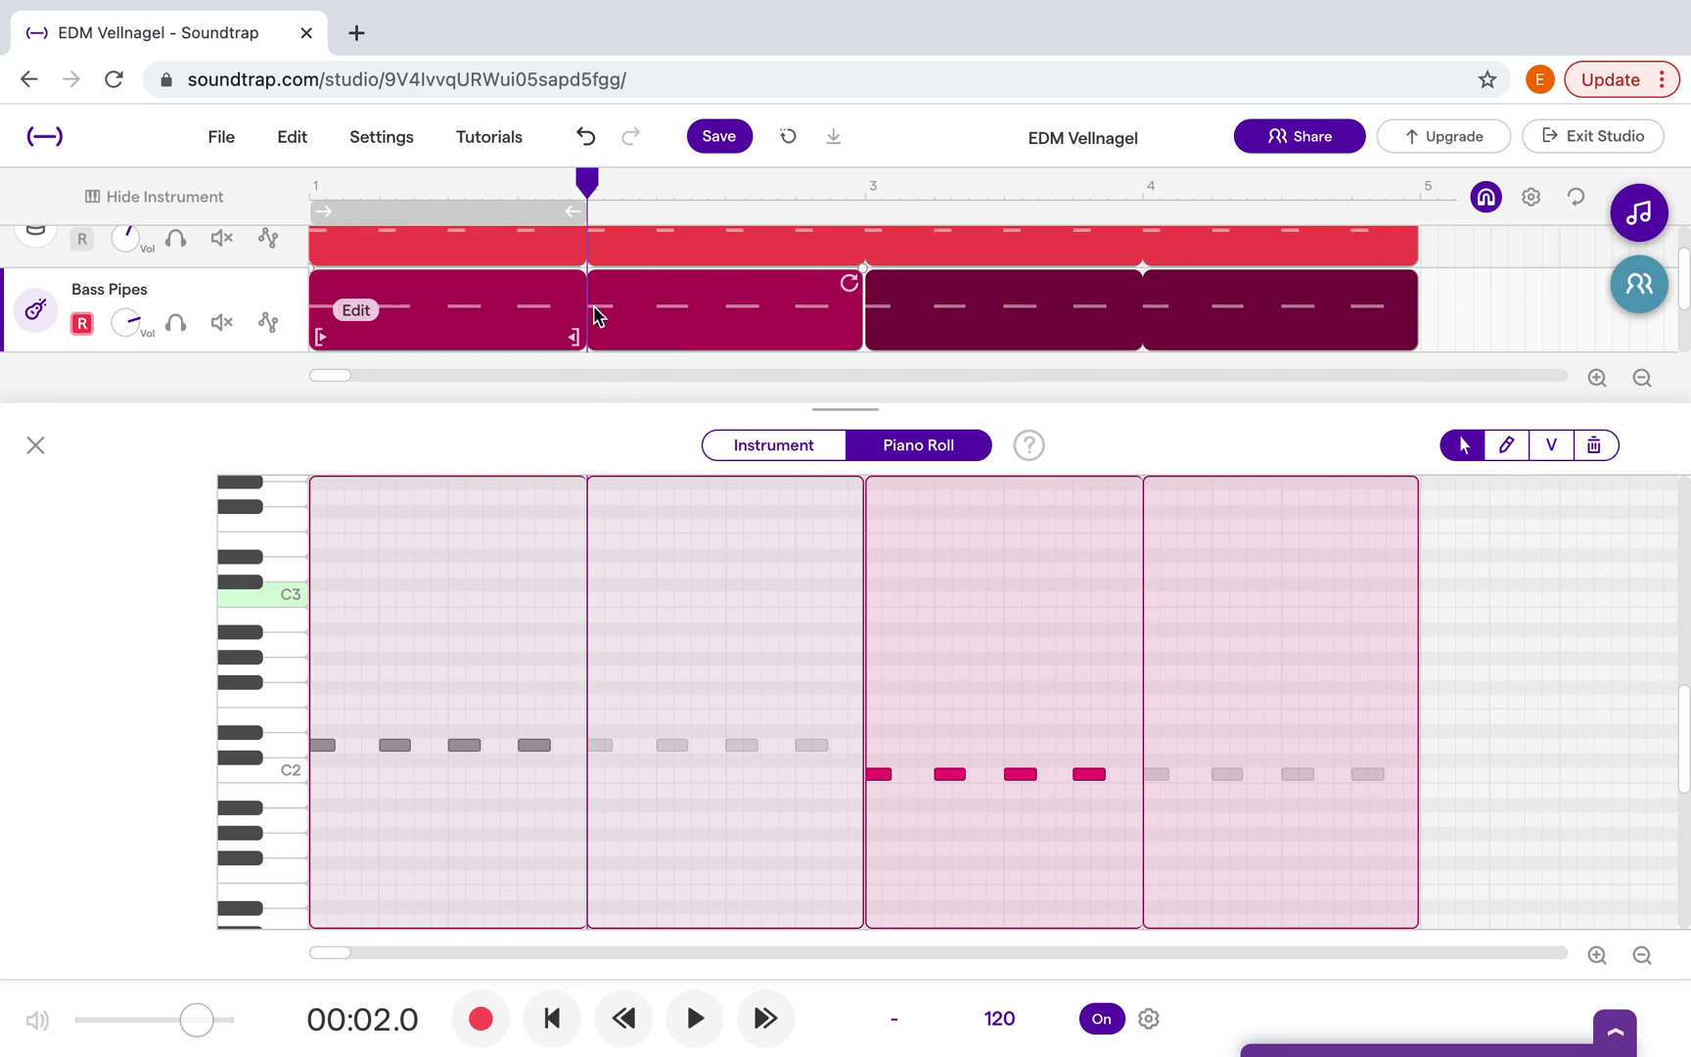
right_click(604, 315)
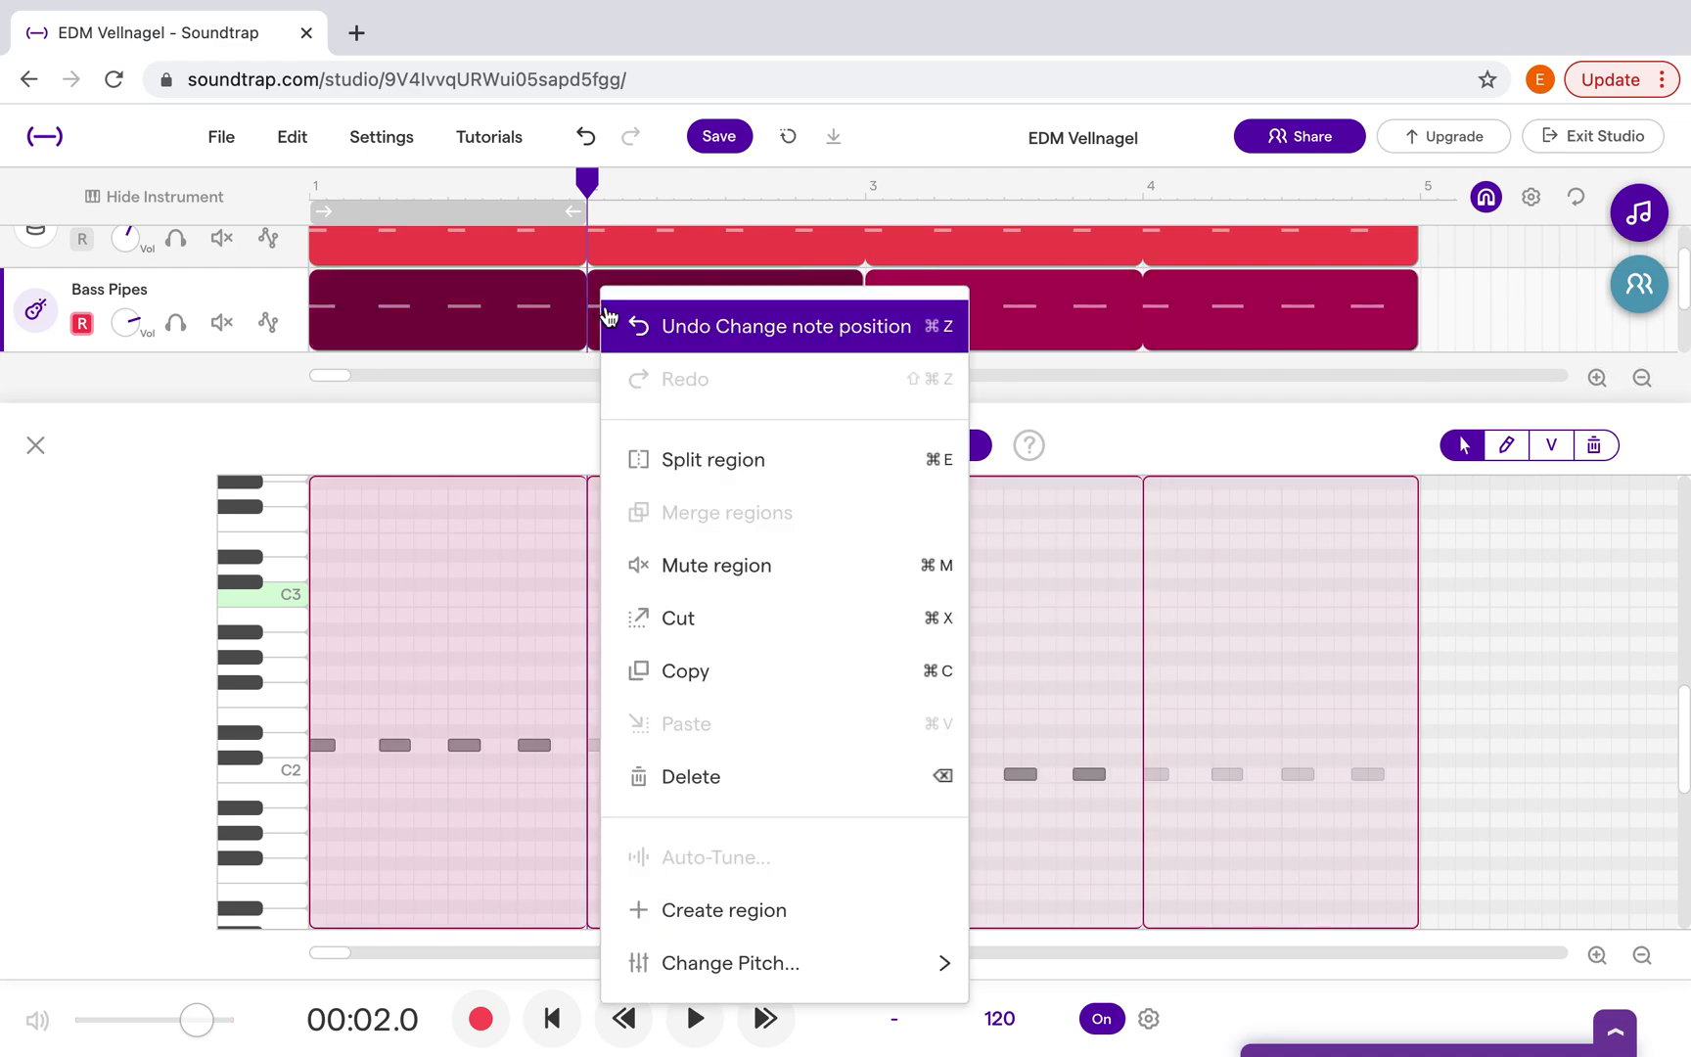
click(700, 456)
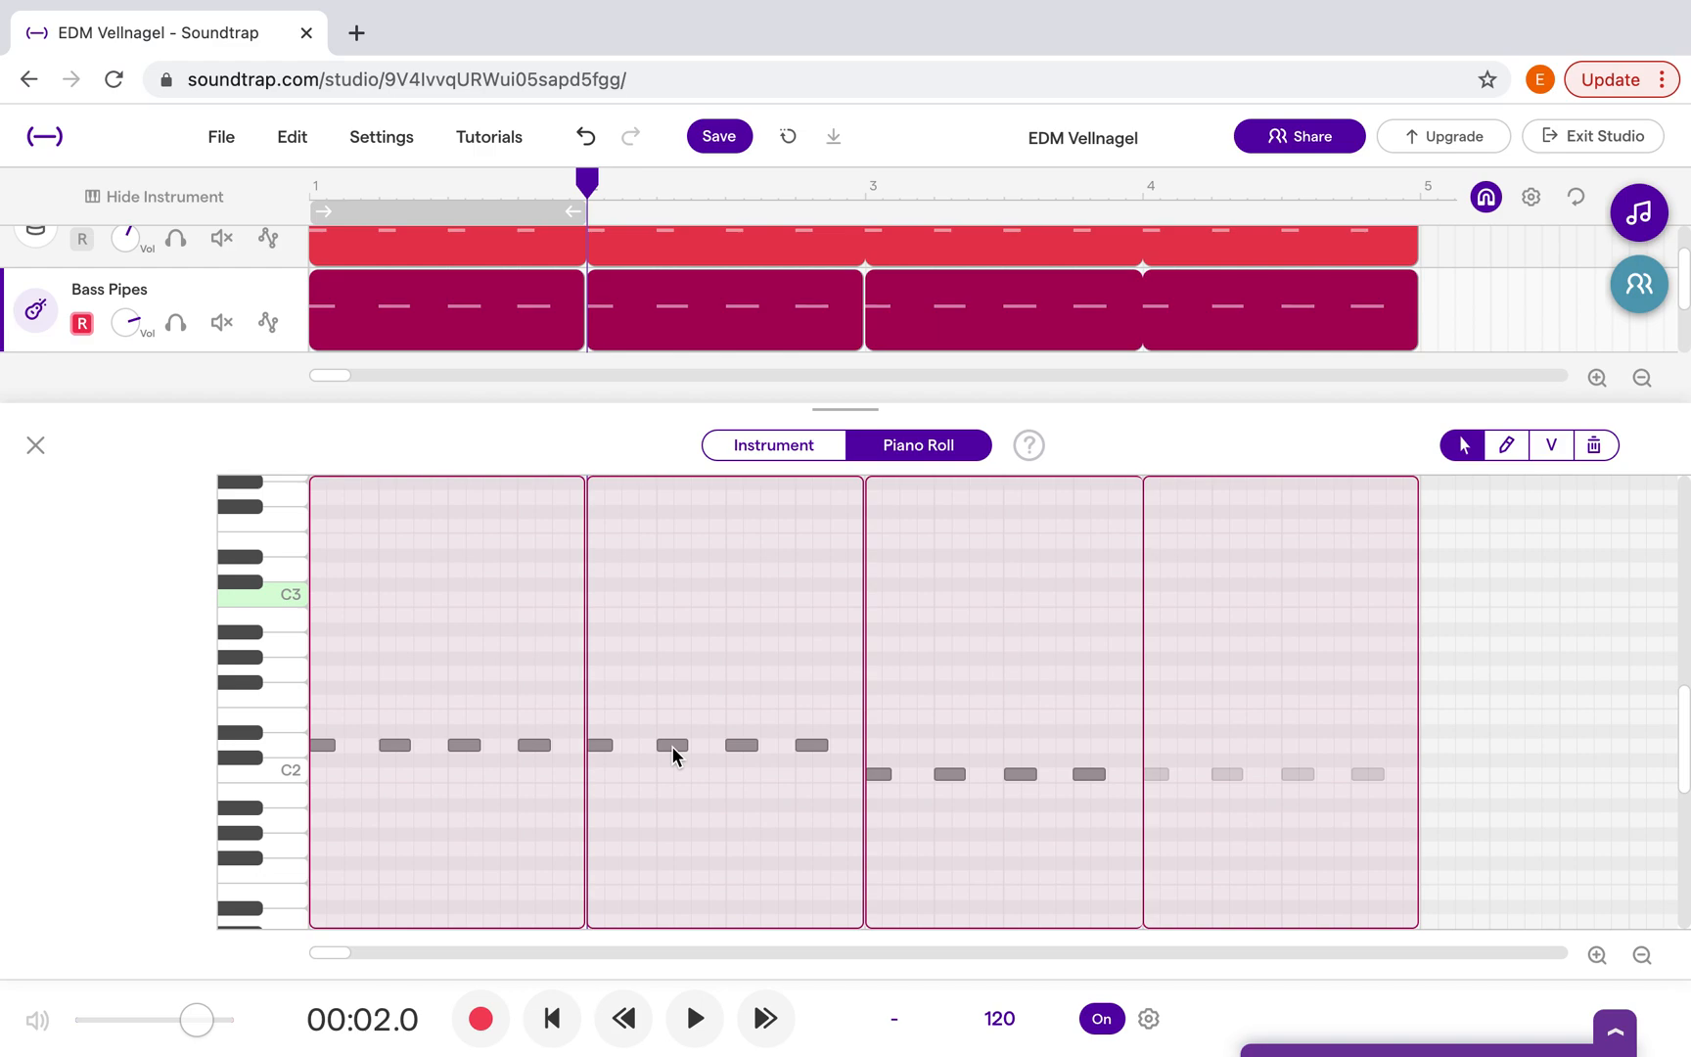
Raise the second bass note of bar 2 to E2 and move the cycle range onto bar 2.
drag(672, 747, 675, 726)
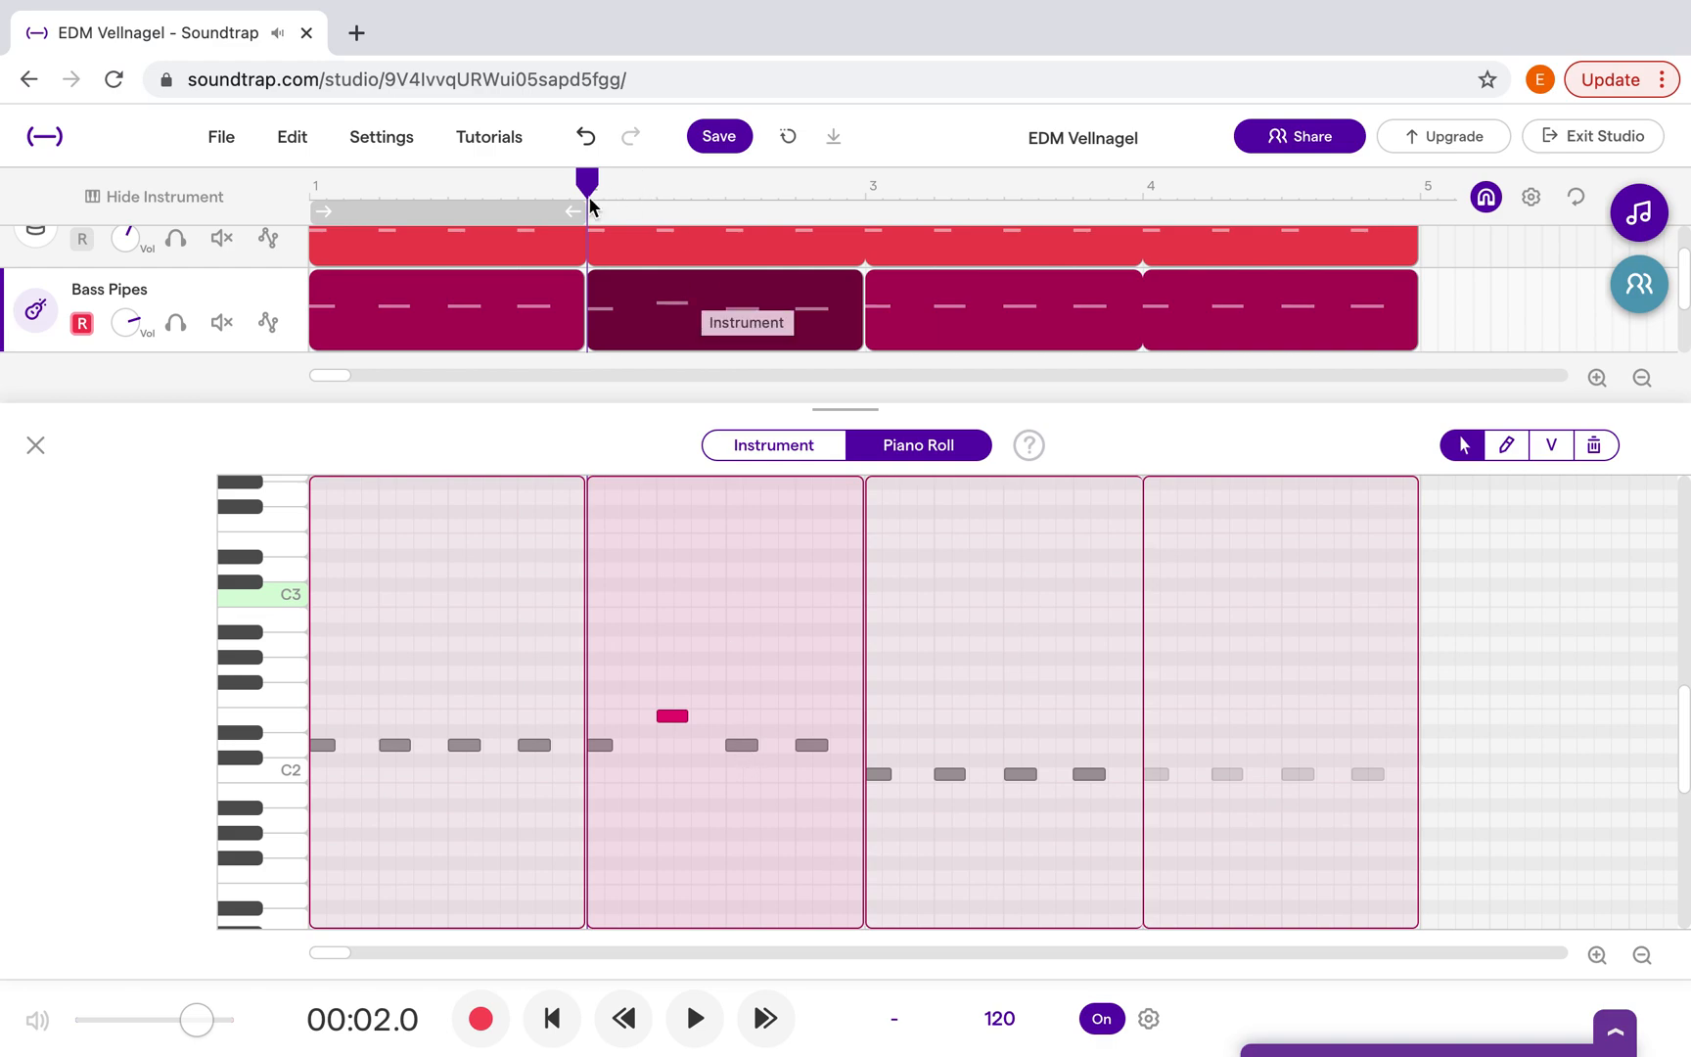
drag(458, 213, 703, 223)
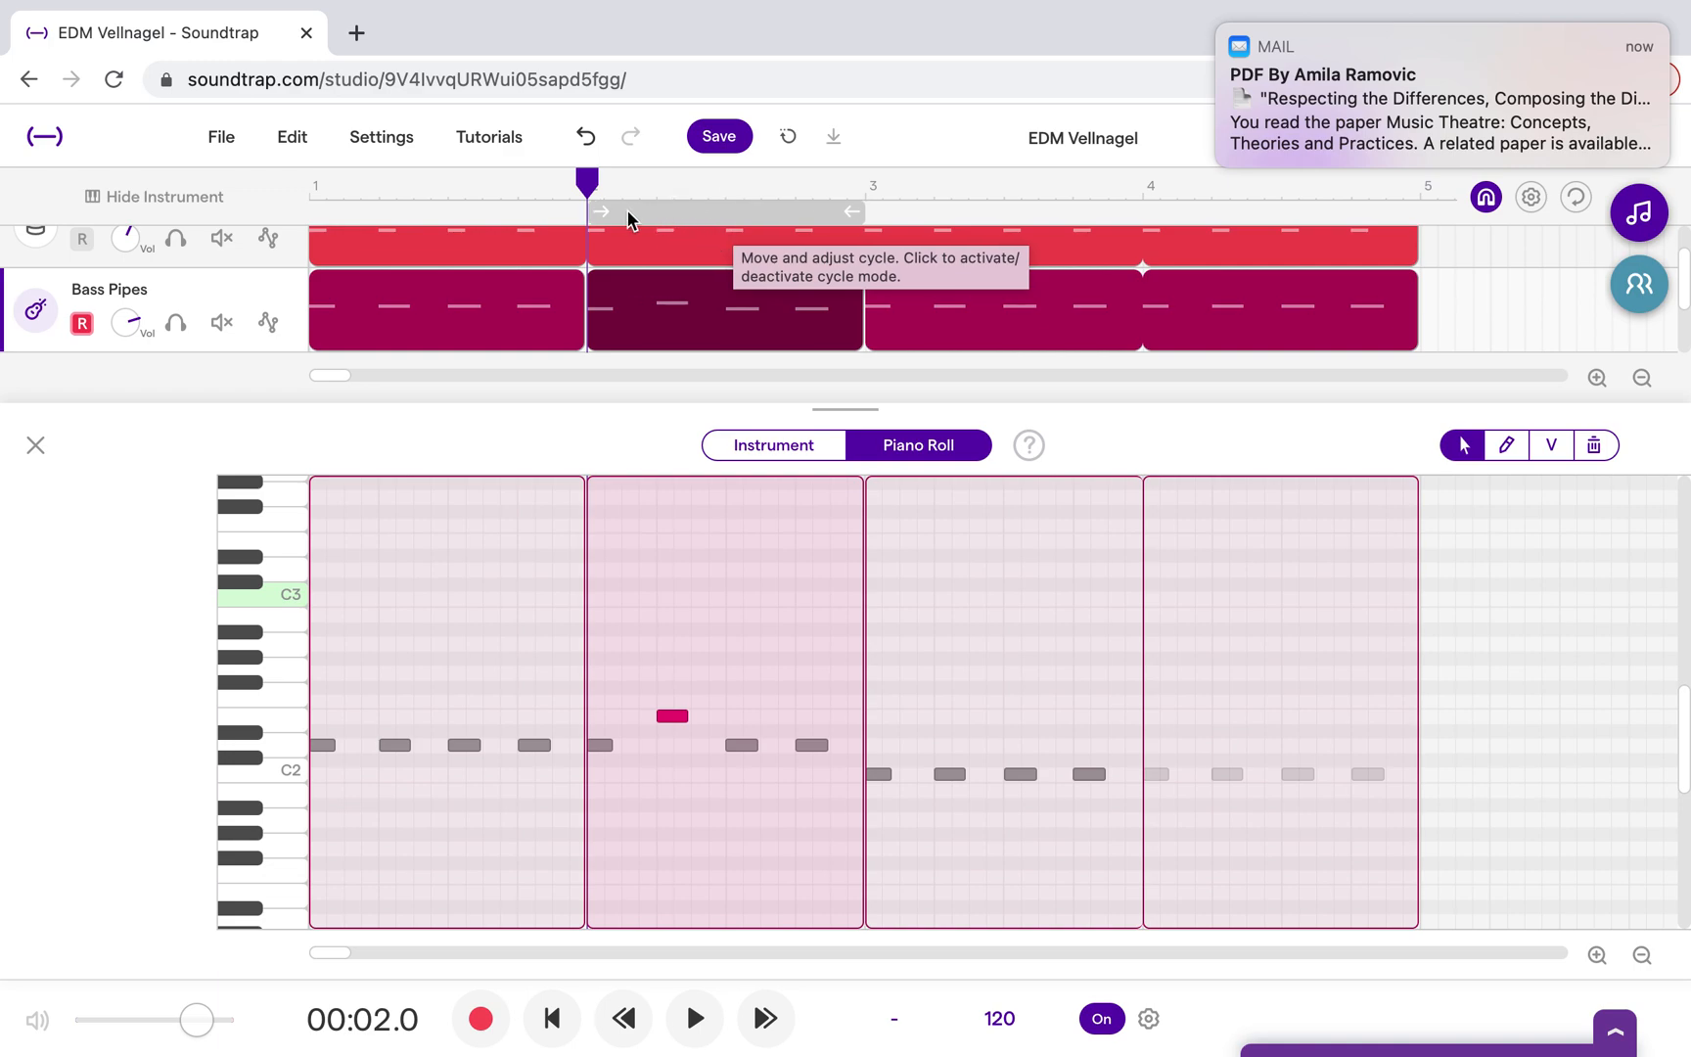
Stretch the cycle range from the start of bar 1 to the end of bar 4 and activate cycle mode.
drag(594, 211, 269, 204)
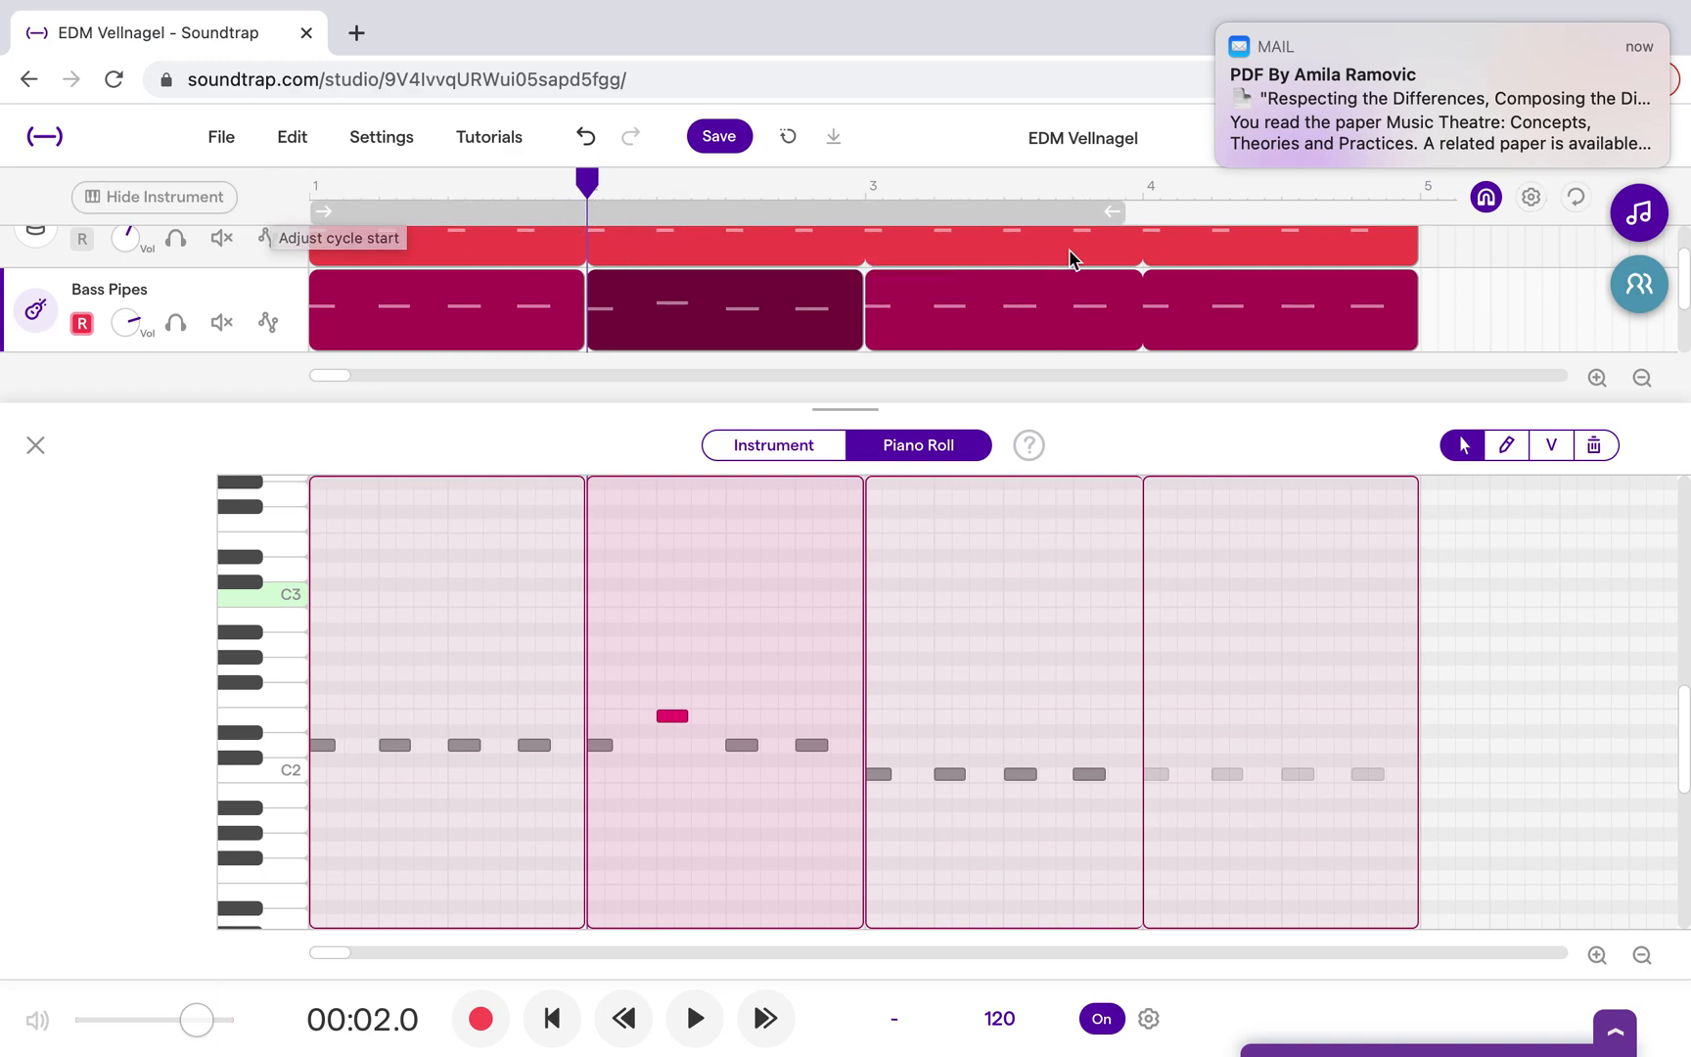
drag(1113, 210, 1419, 231)
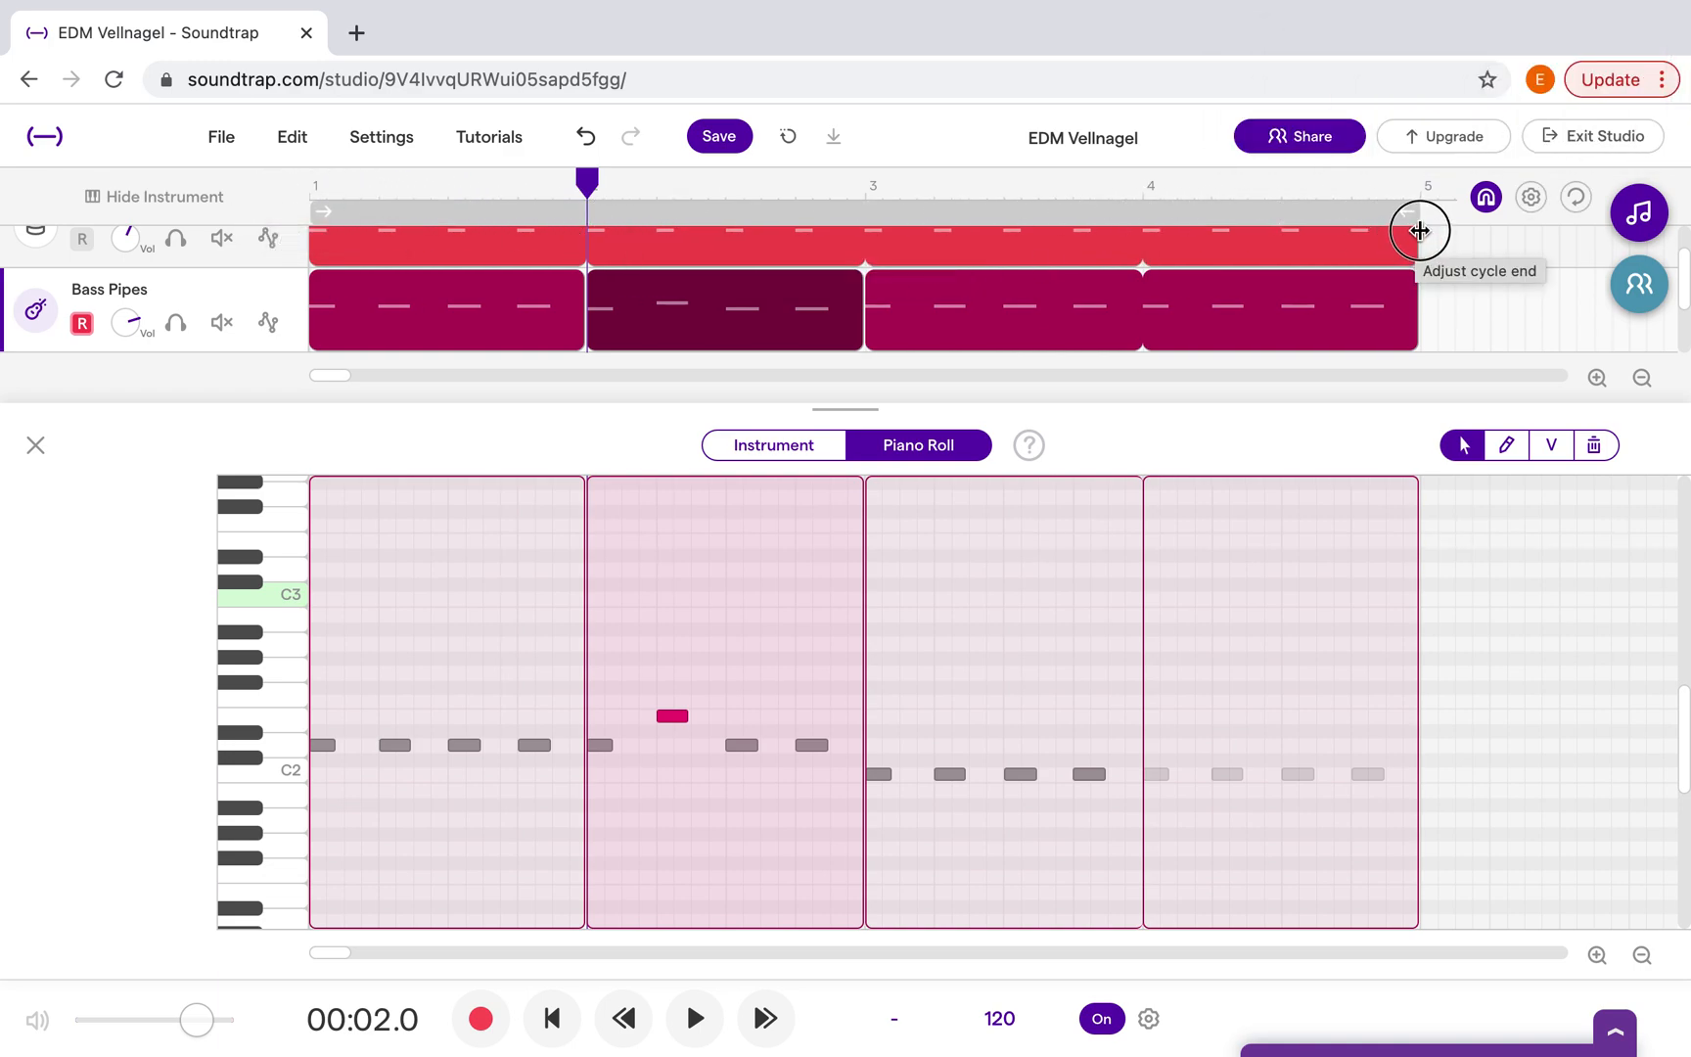
click(1575, 199)
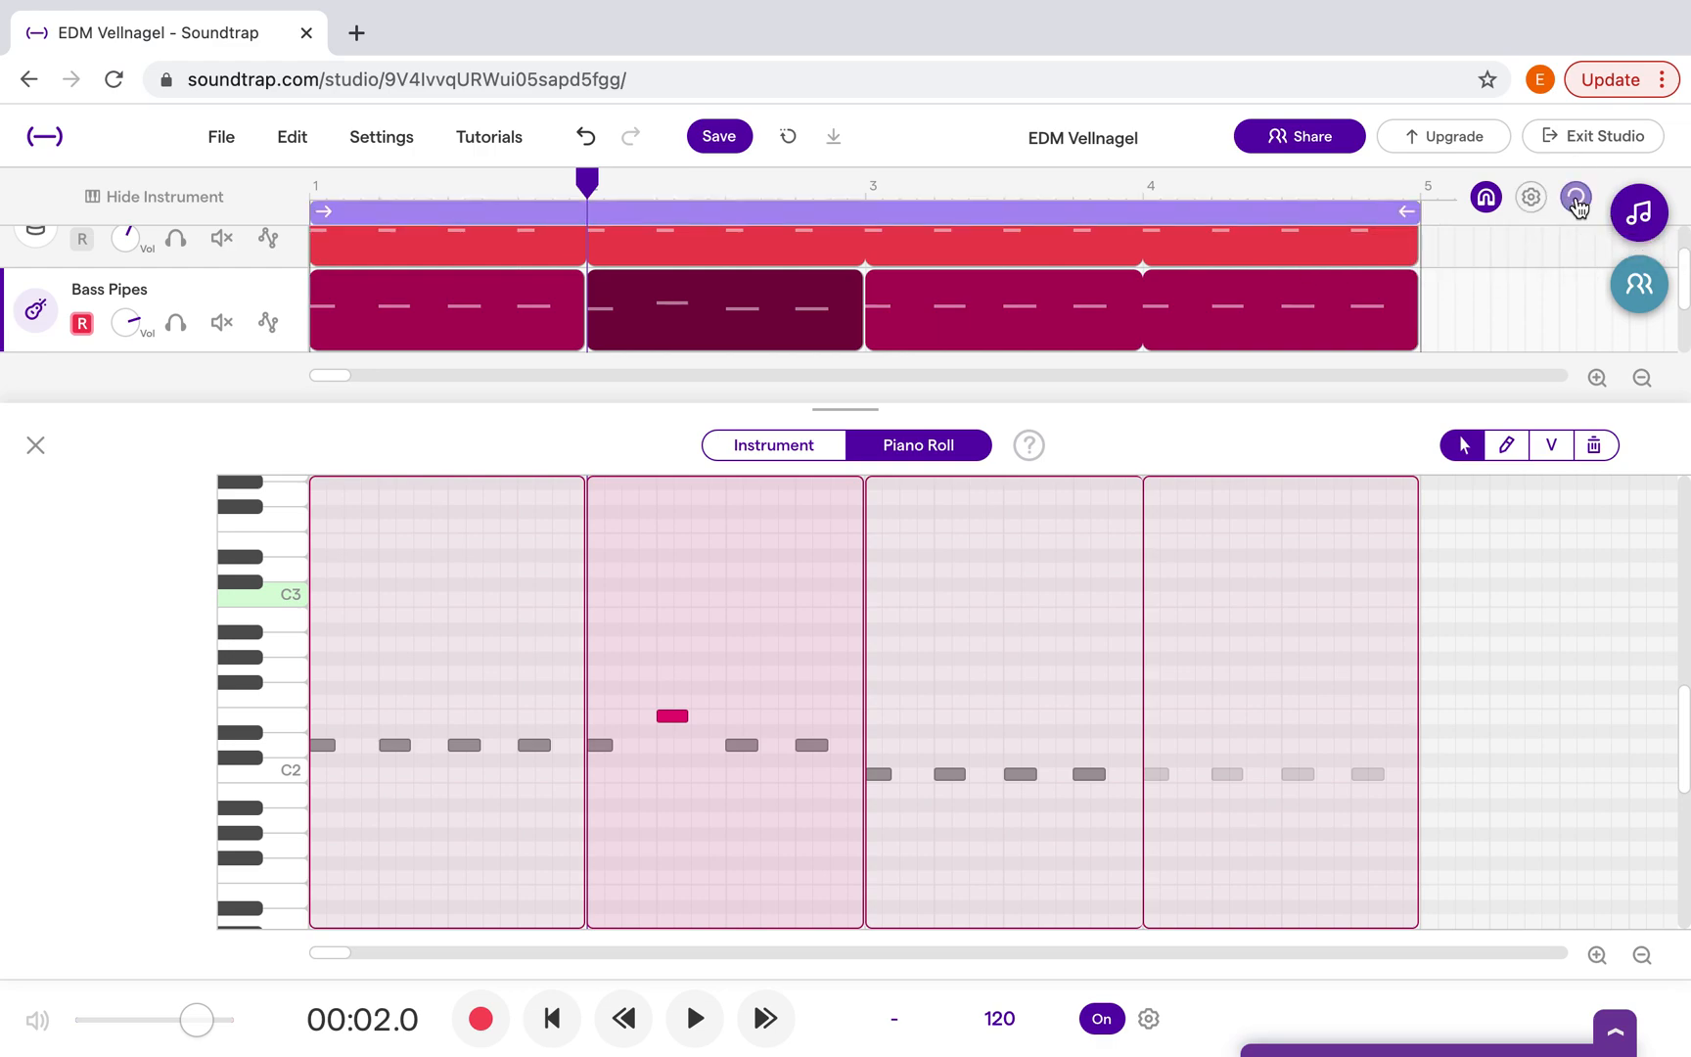
drag(1411, 212, 1412, 217)
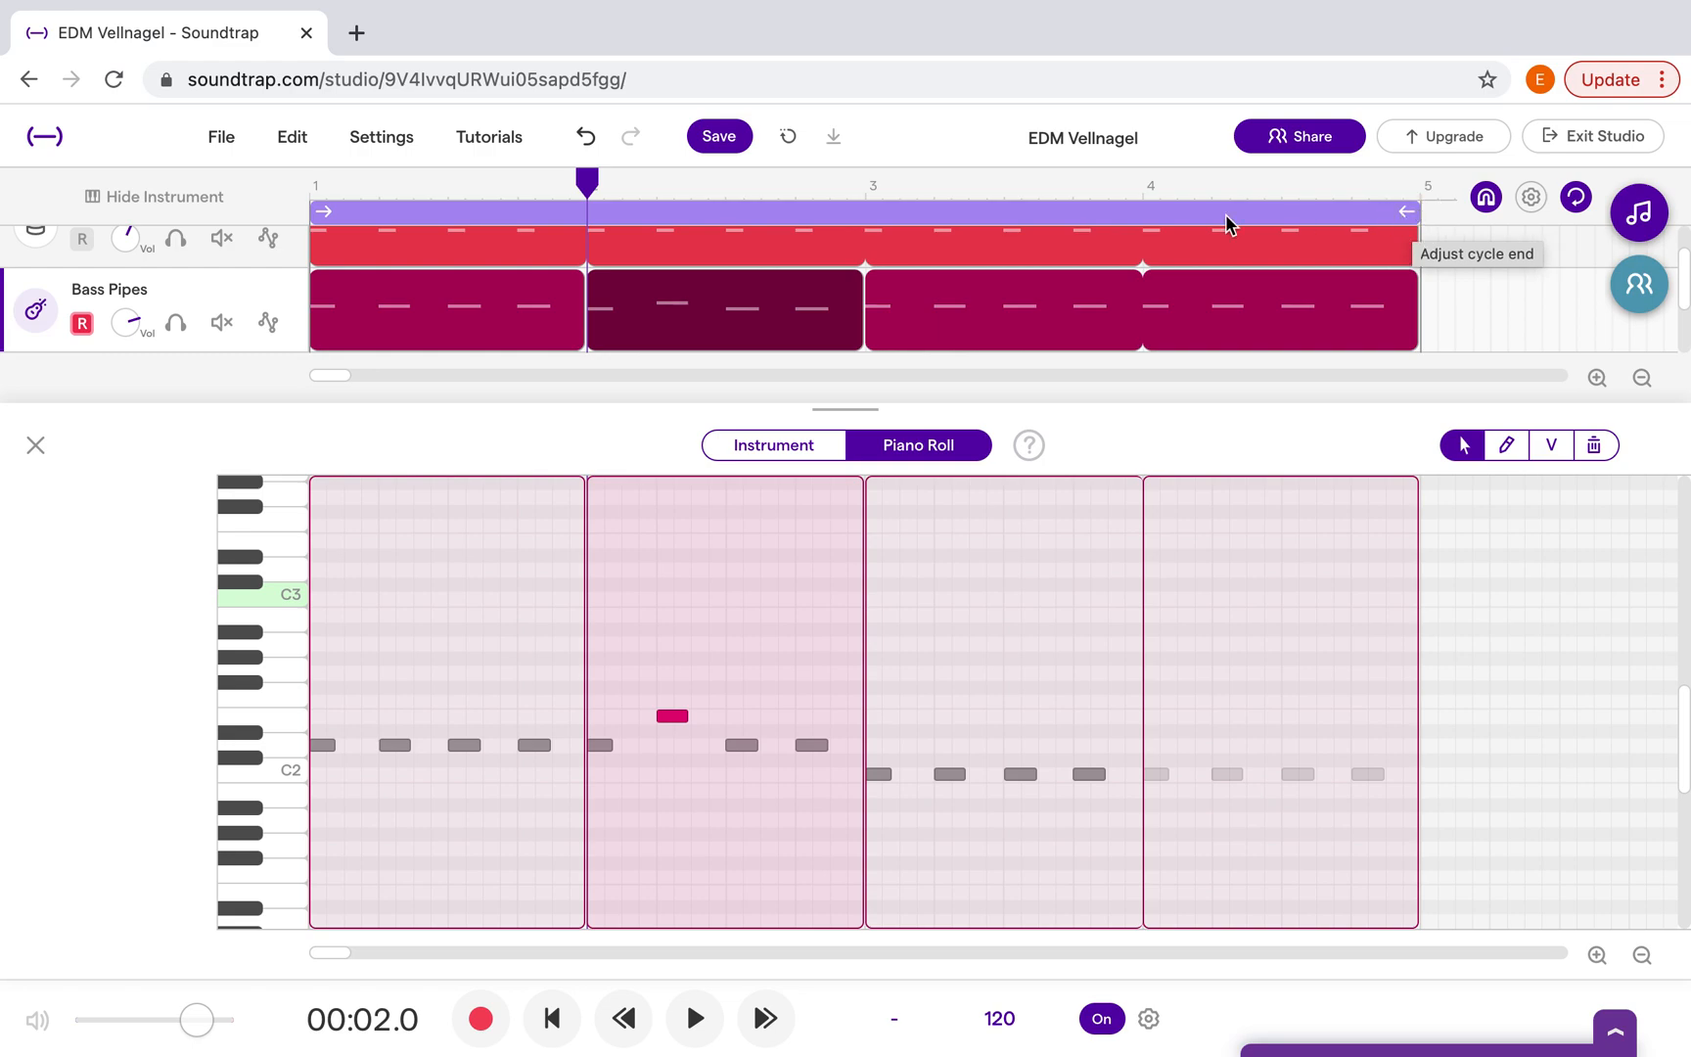
With the cycle playing, raise the third bass note of bar 2 to F2 and set the fourth to C#2.
click(694, 1025)
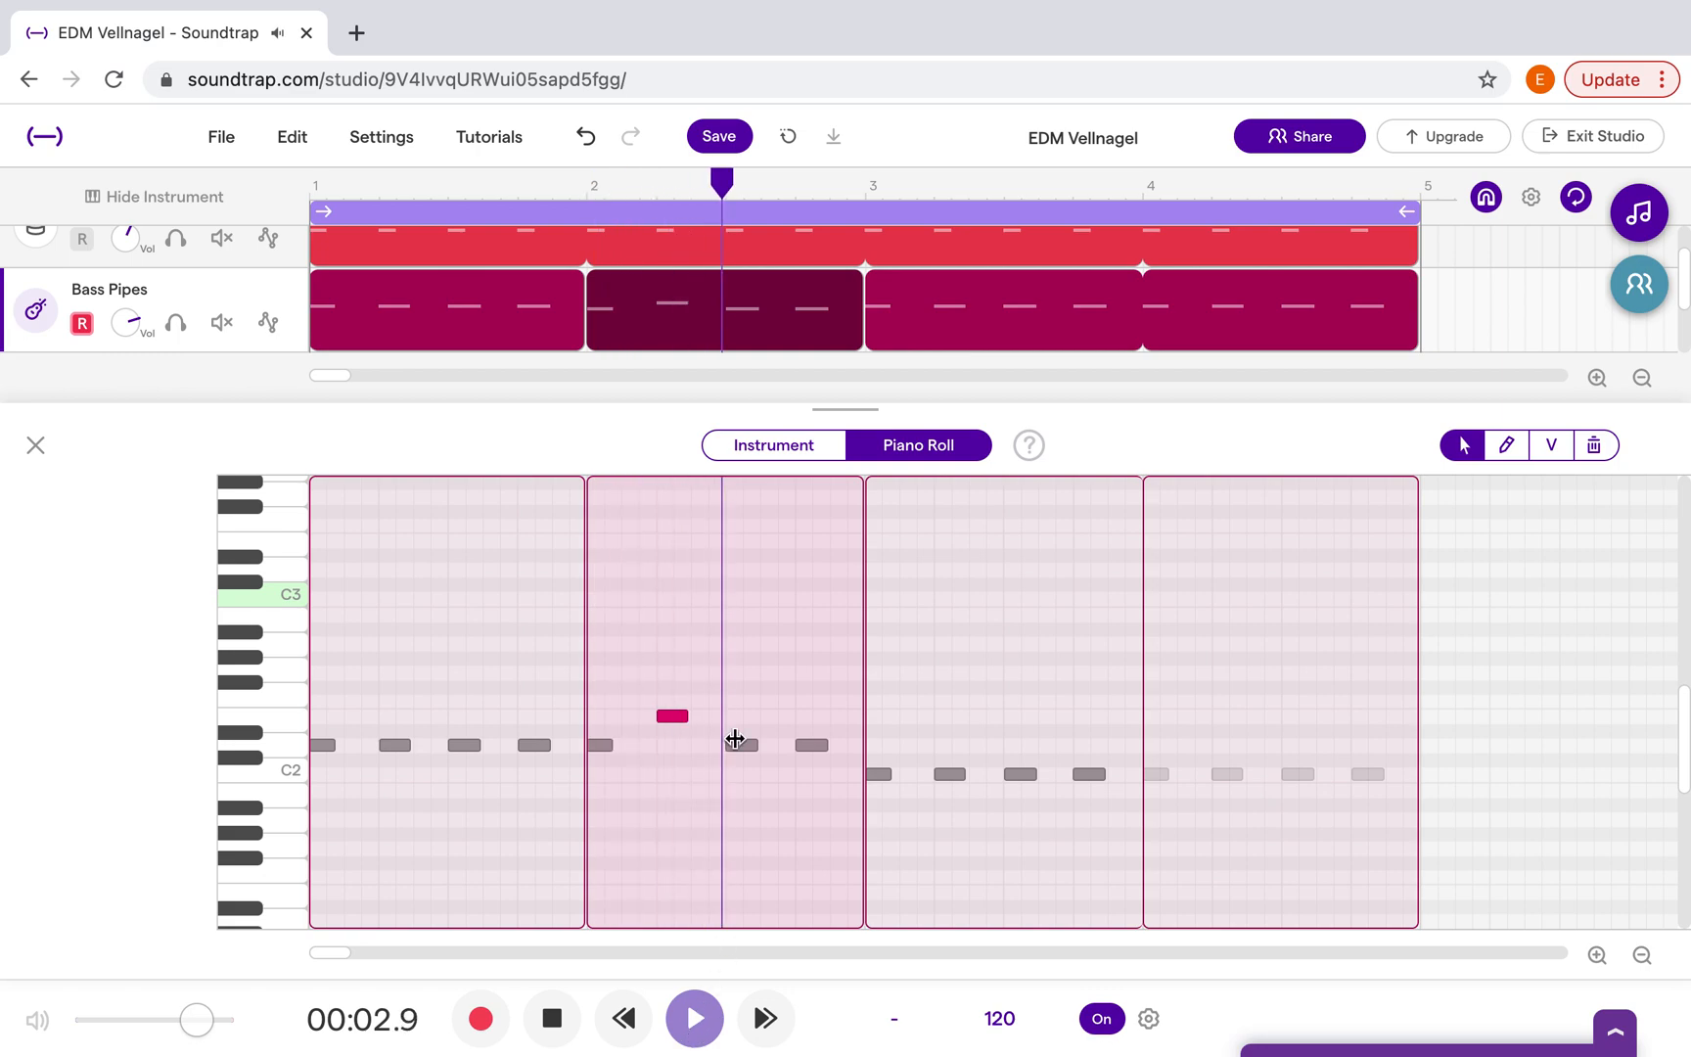
drag(740, 746, 813, 731)
click(804, 747)
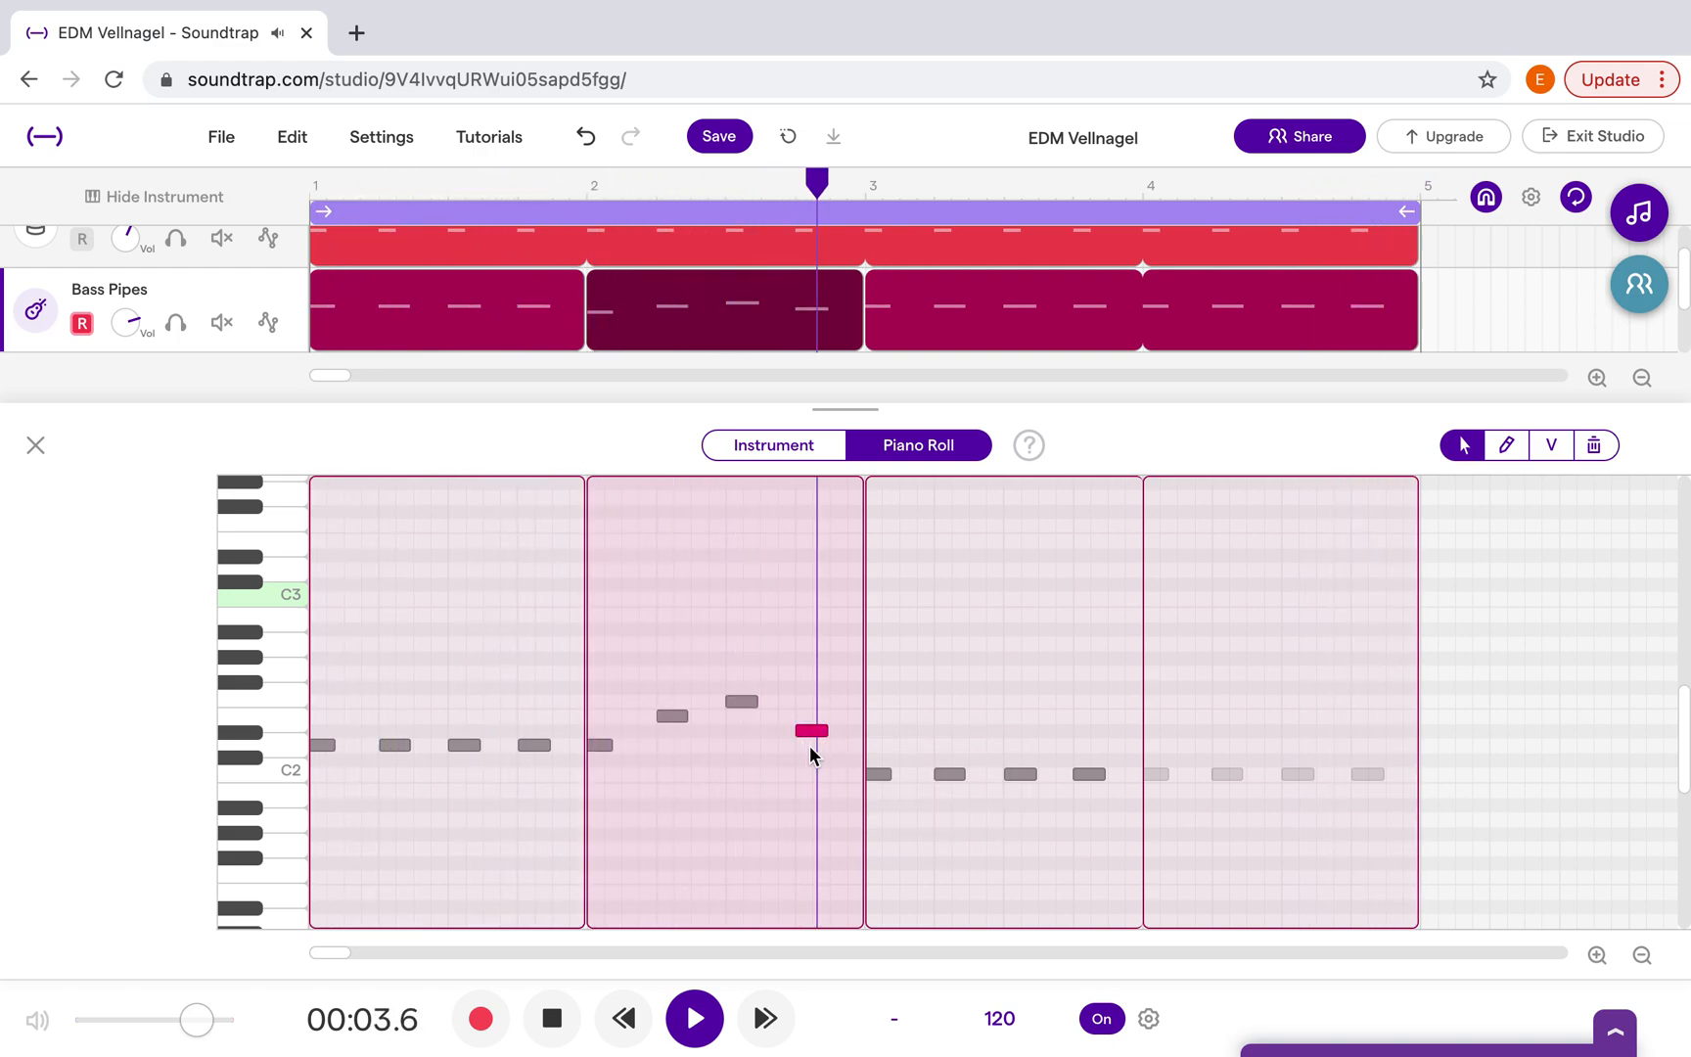
drag(811, 731, 814, 770)
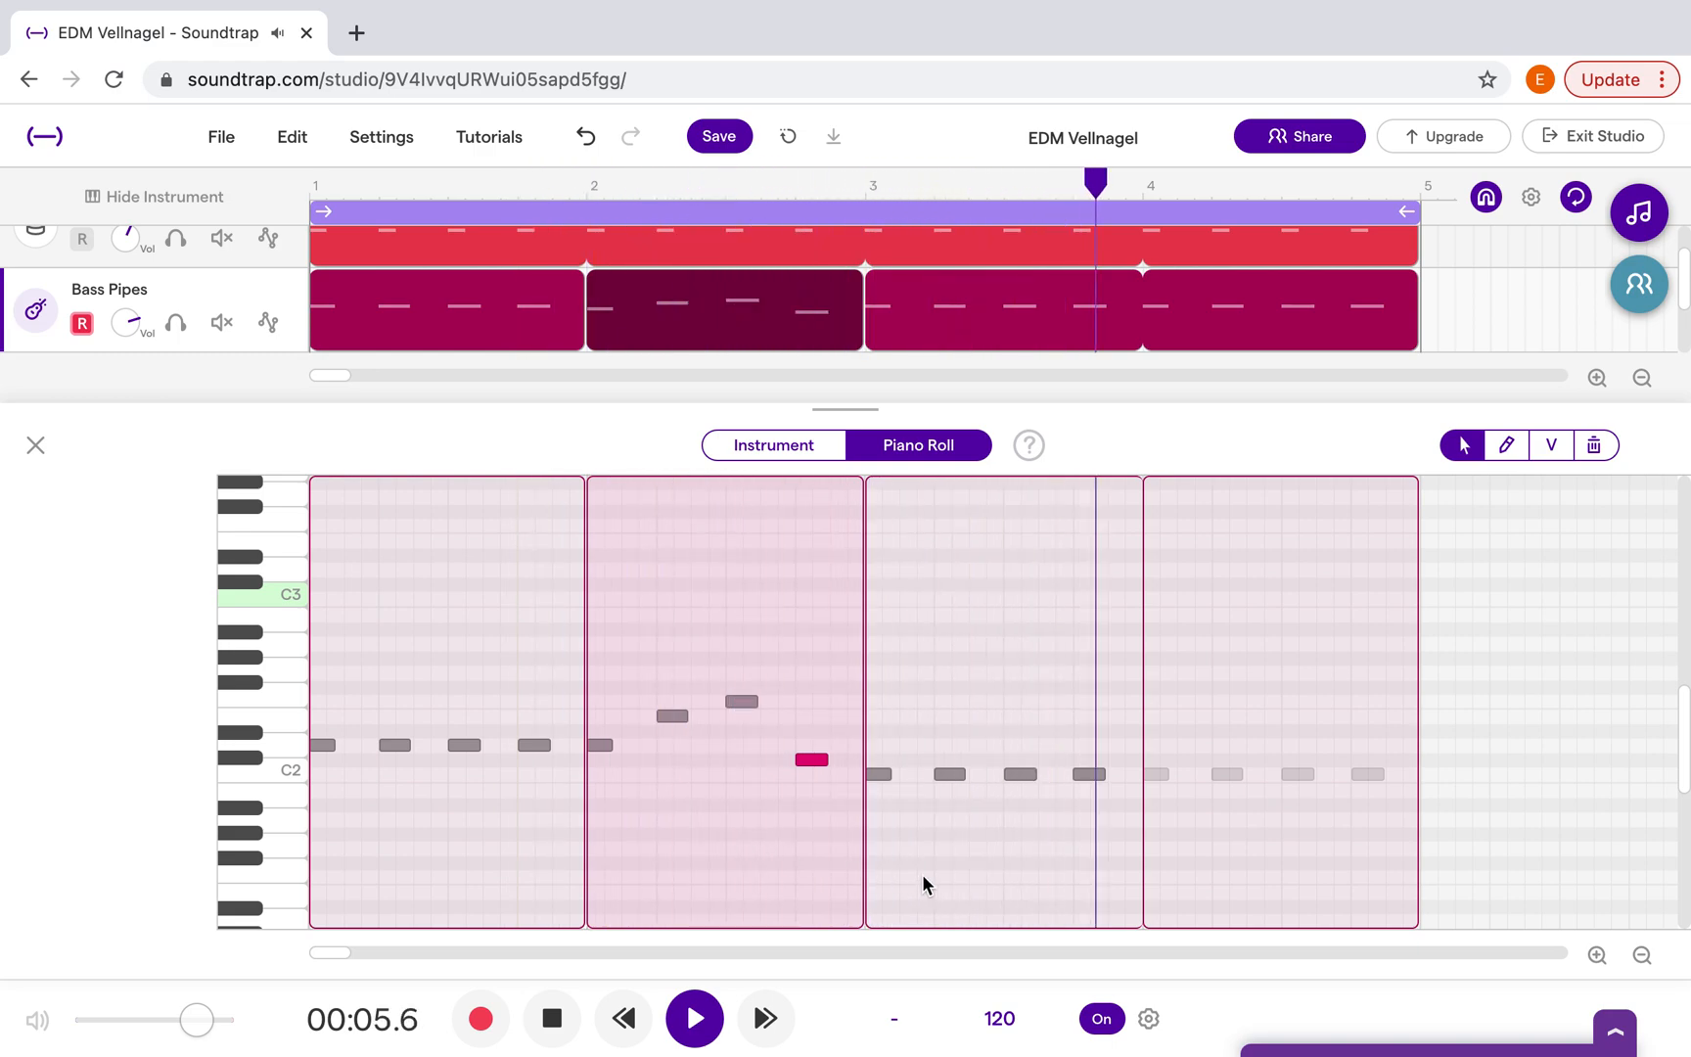
click(553, 1034)
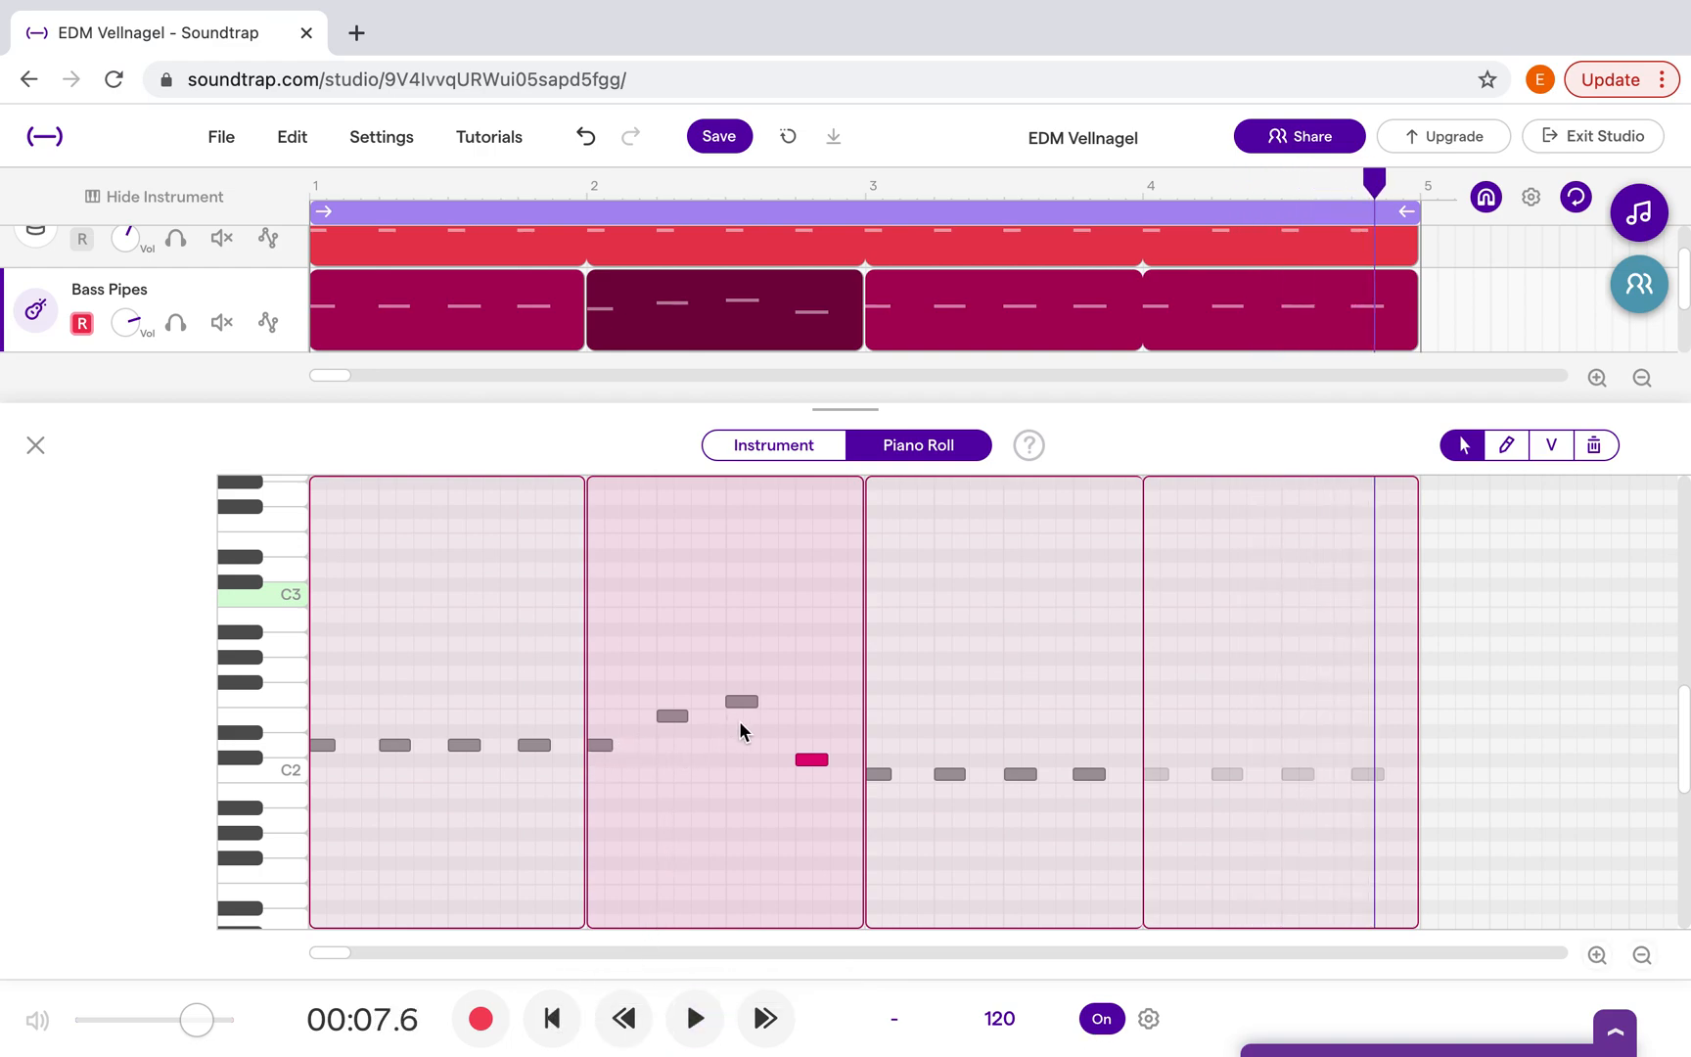
click(277, 695)
click(281, 754)
Split the Bass Pipes region at the start of bar 4.
click(1144, 186)
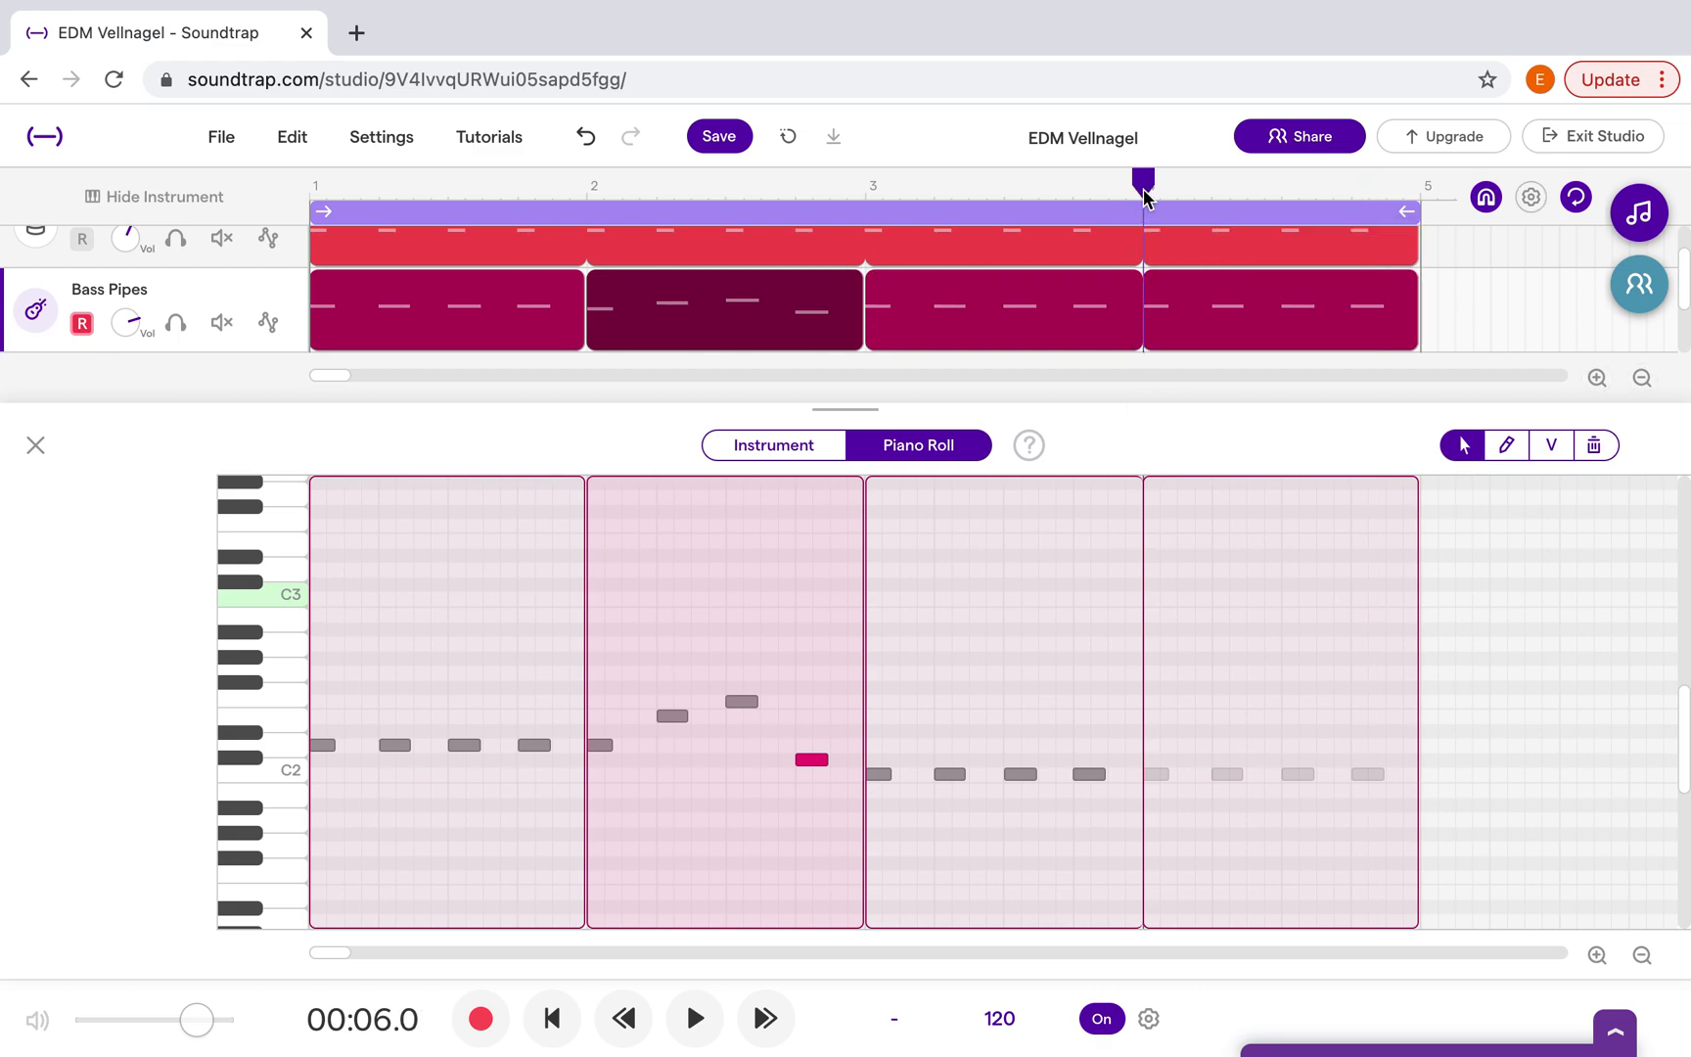
right_click(1150, 319)
click(1259, 456)
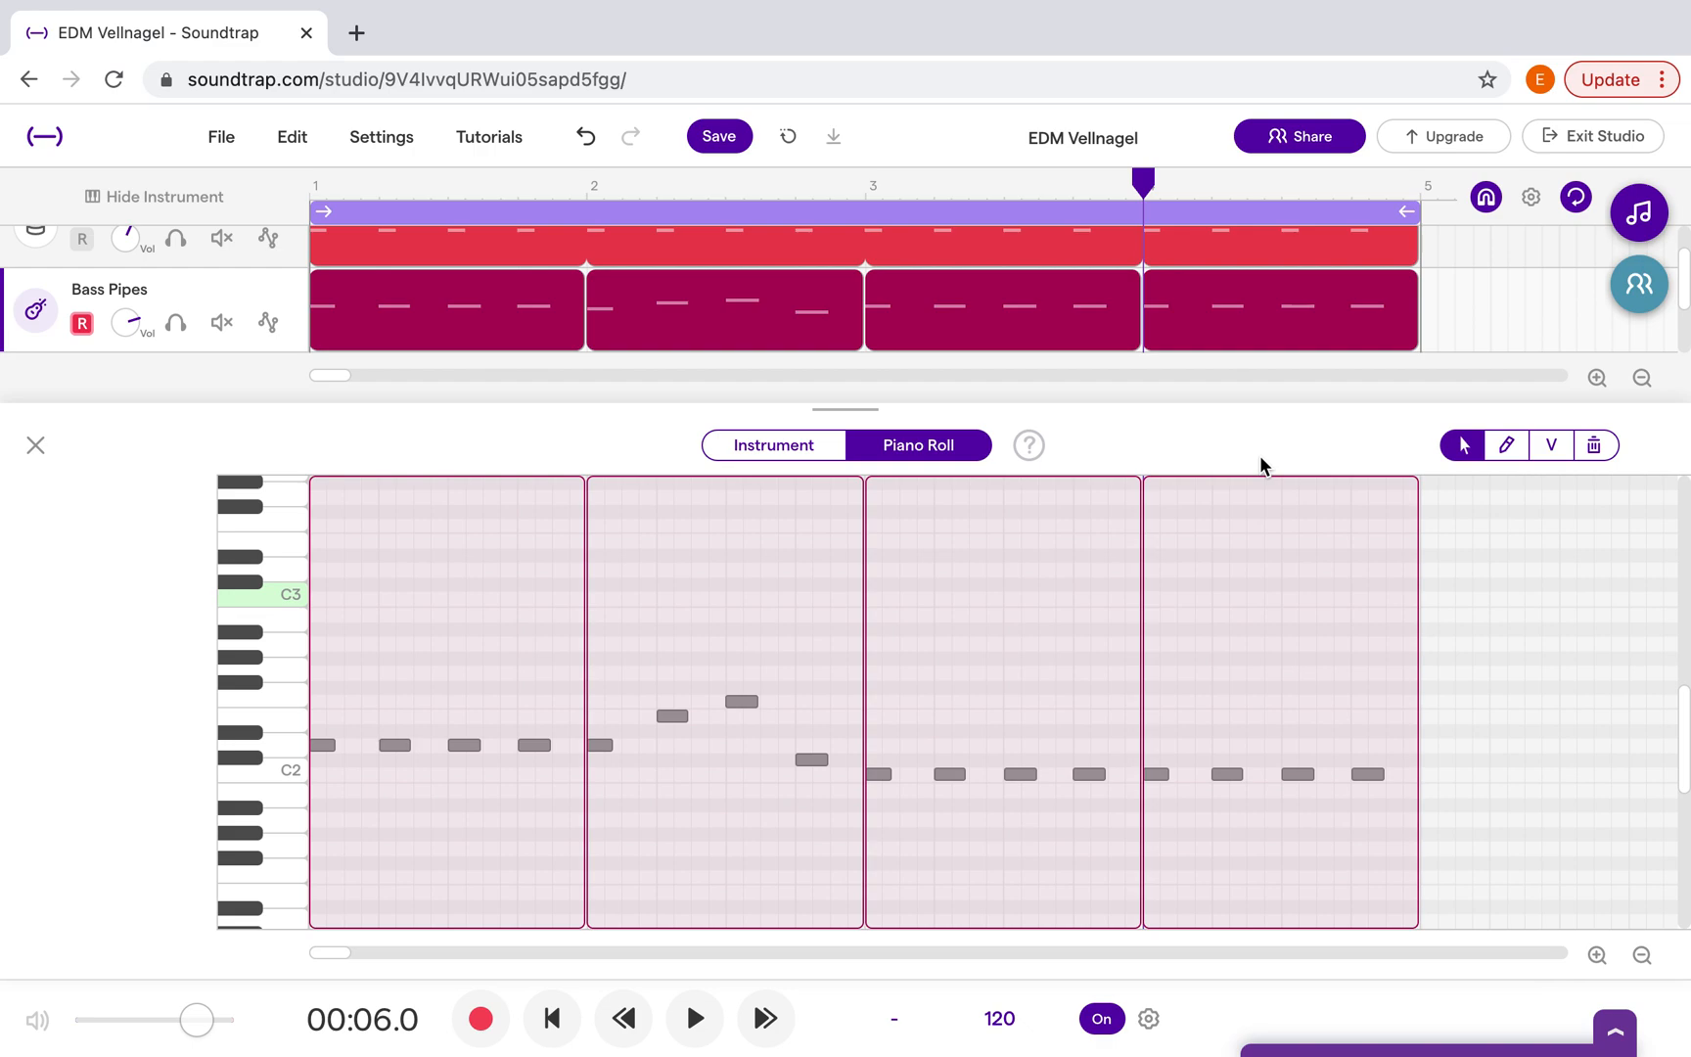
Lower the second bass note of bar 4 to B1 and the third to A#1 while listening to the cycle.
click(1156, 783)
click(1229, 791)
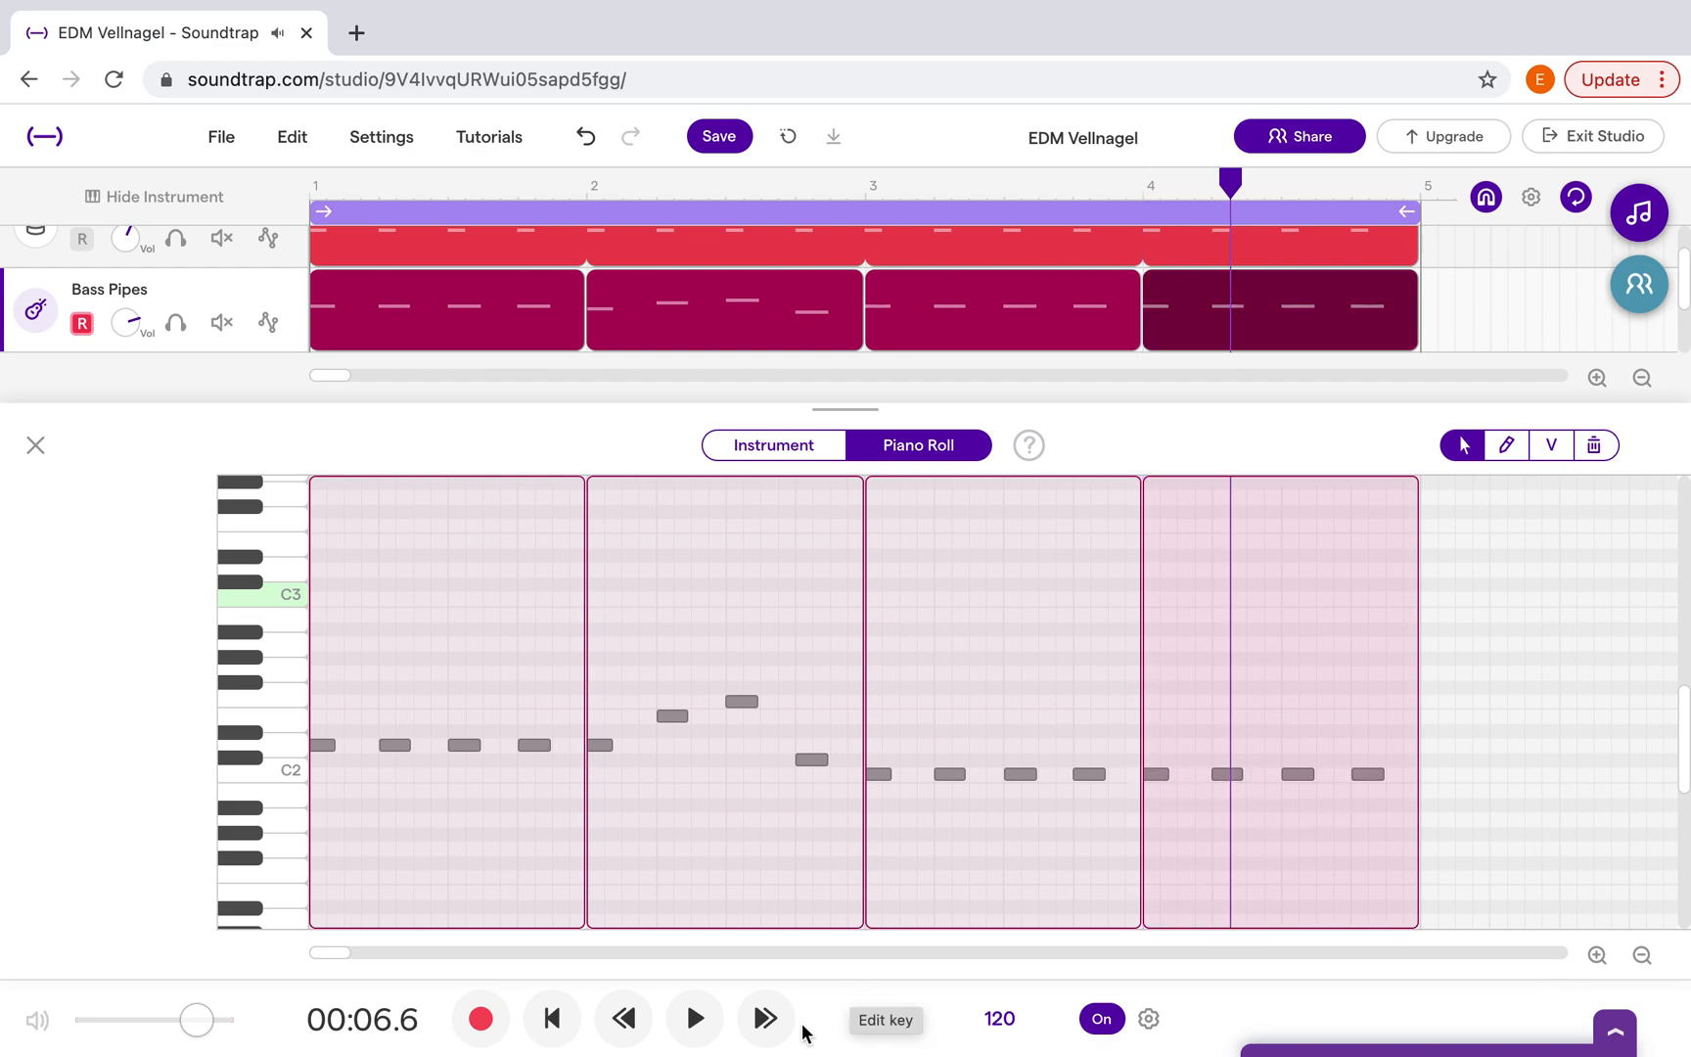
click(554, 1019)
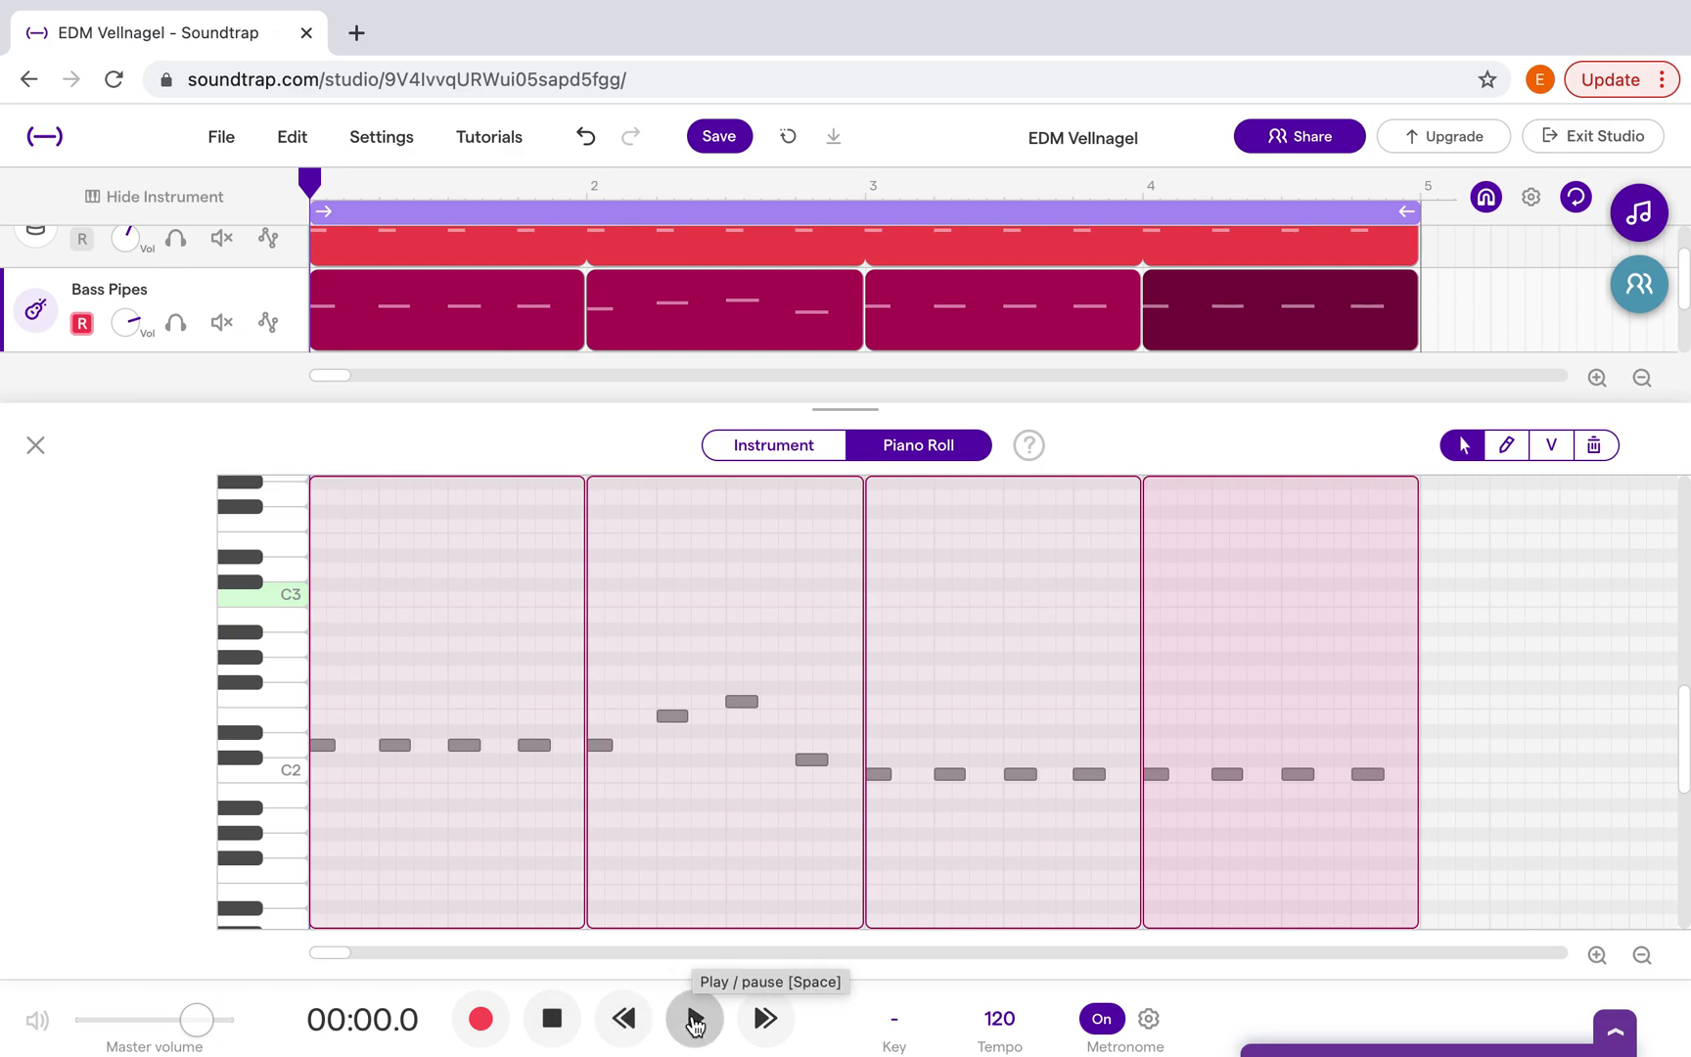
click(694, 1019)
click(1228, 778)
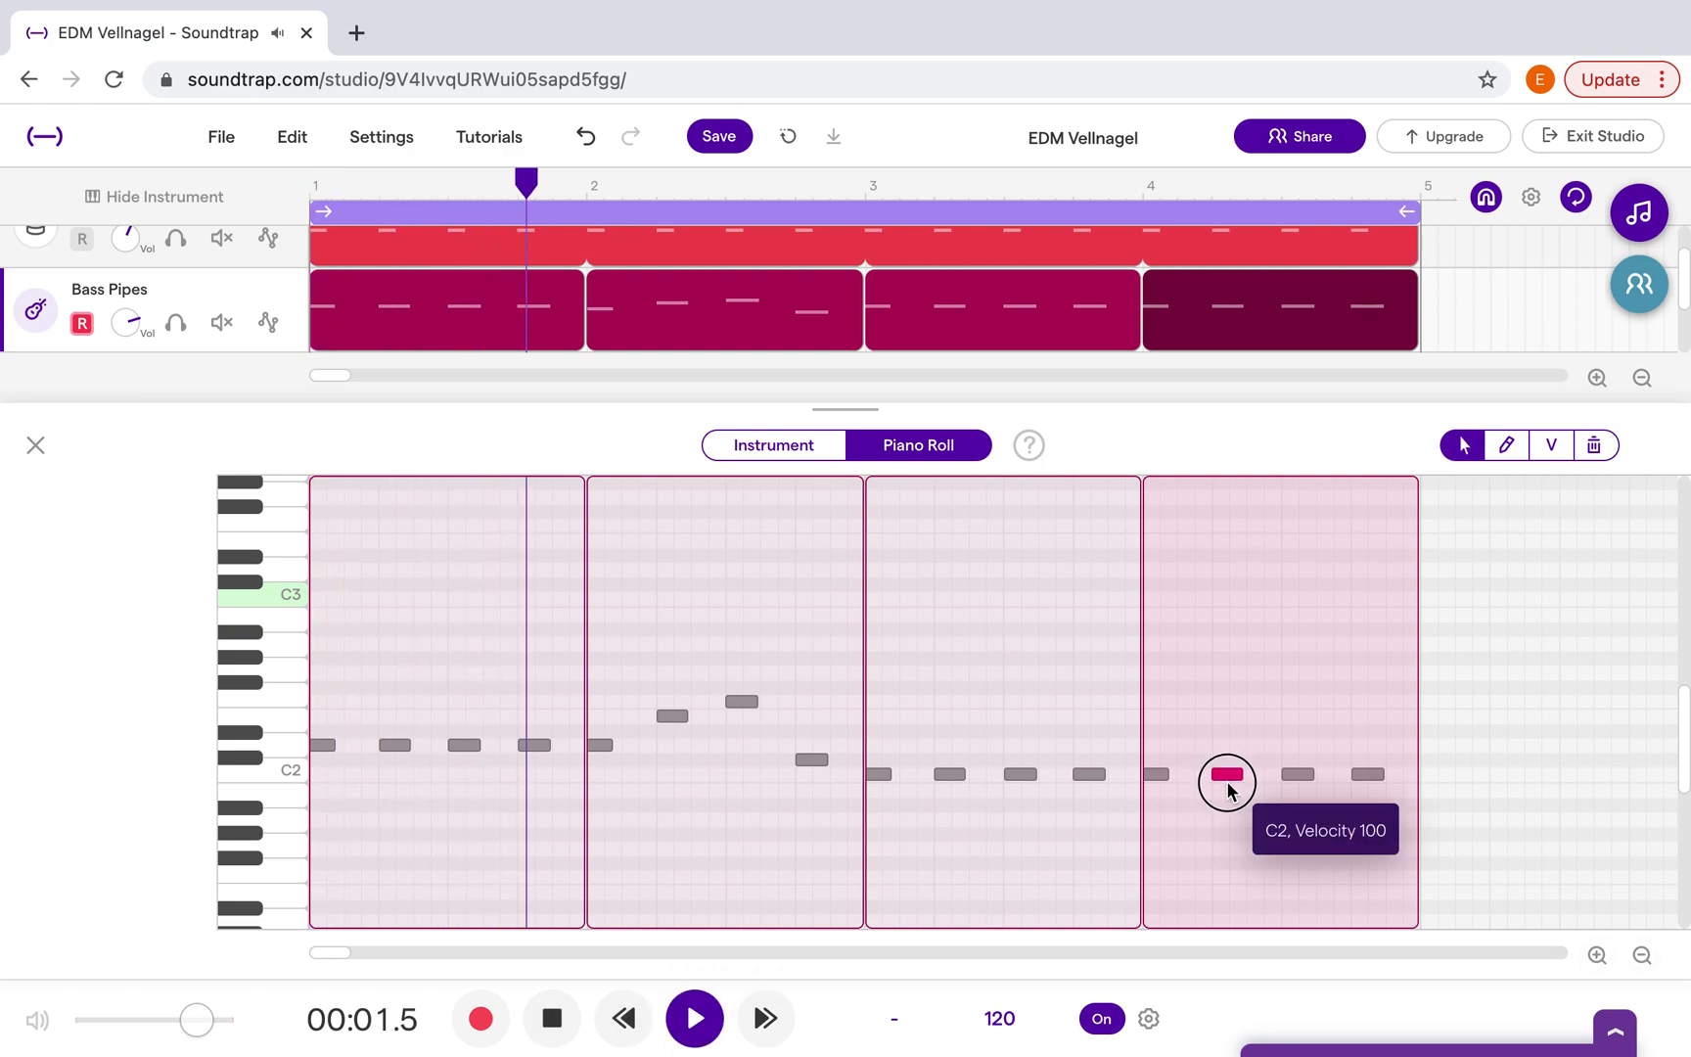
drag(1229, 787, 1297, 810)
click(1298, 778)
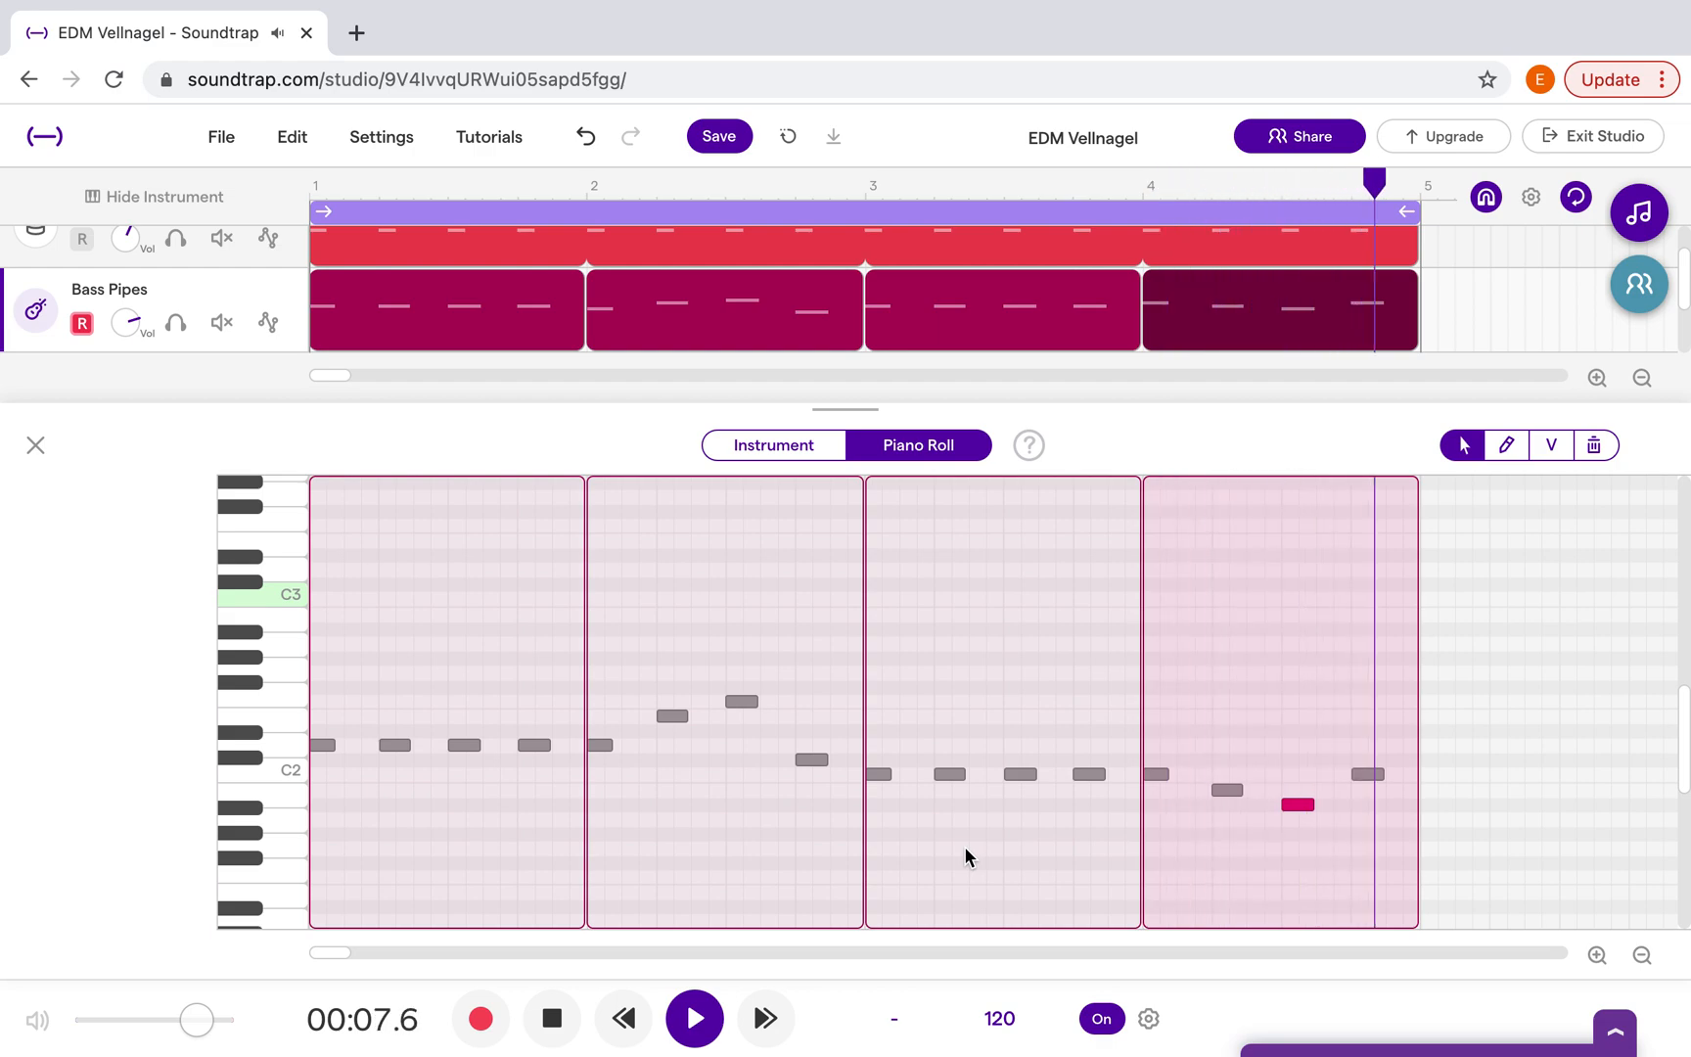
key(space)
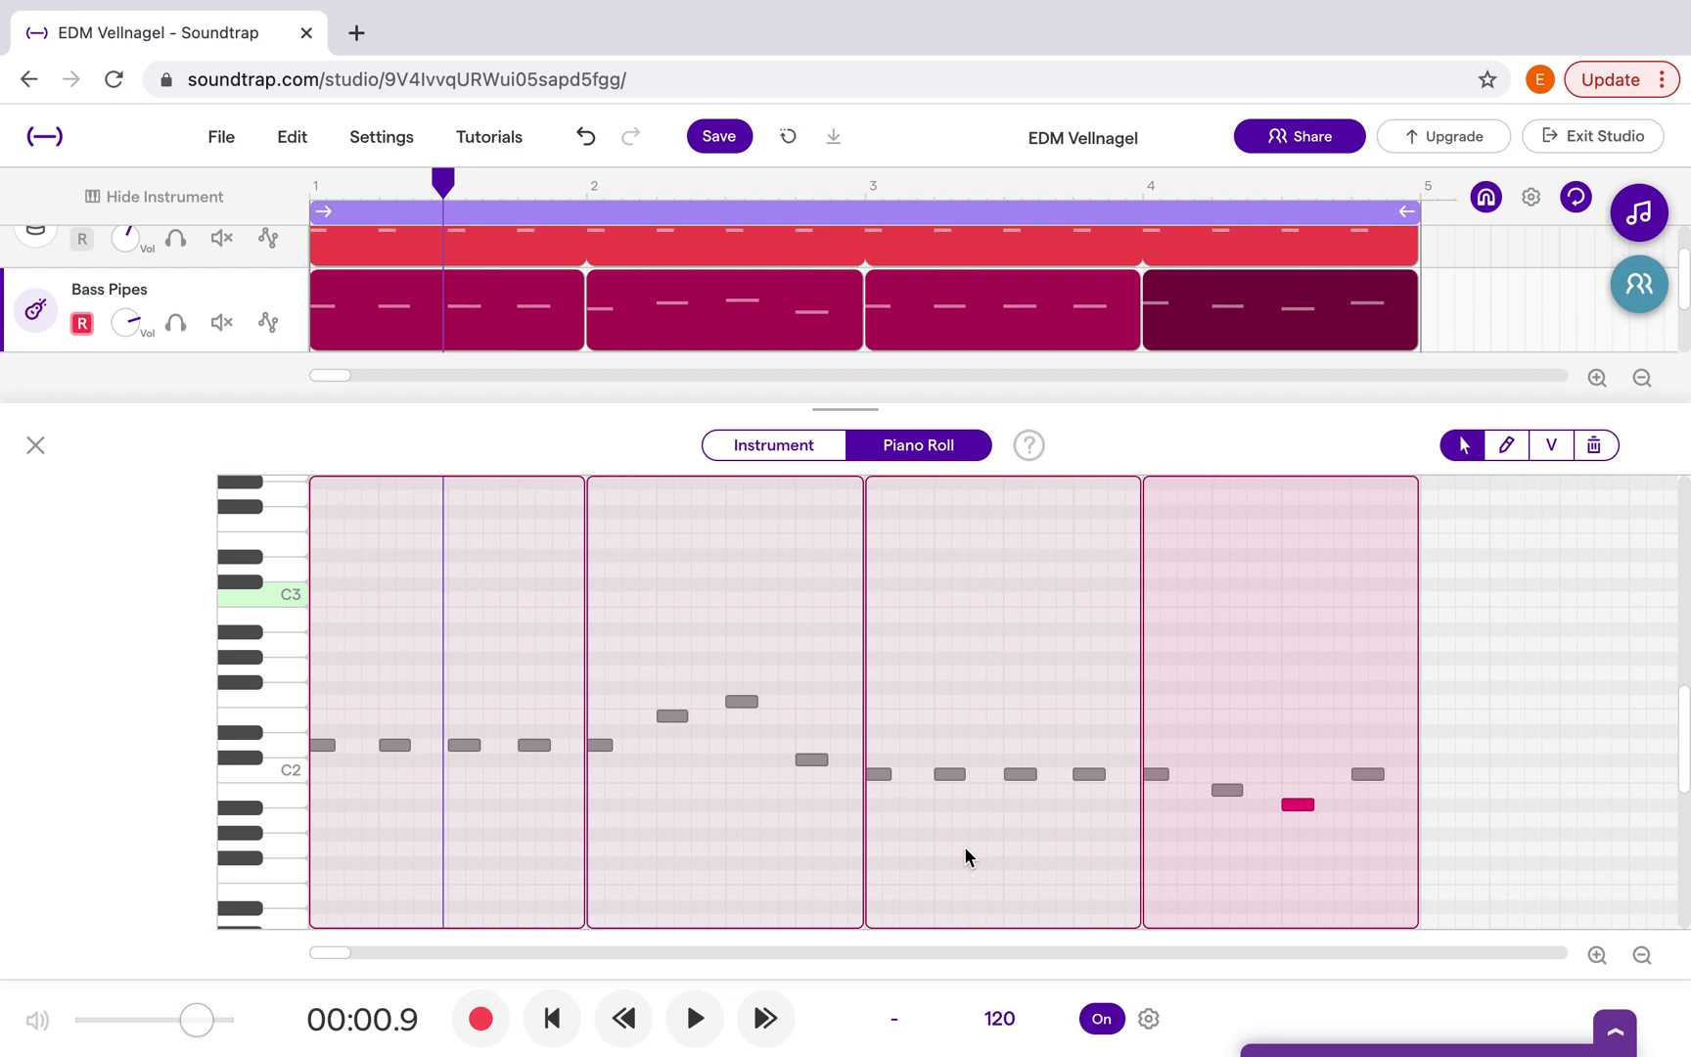
Delete the third bass note of bar 1 and add a D2 note at the very end of that bar.
click(464, 746)
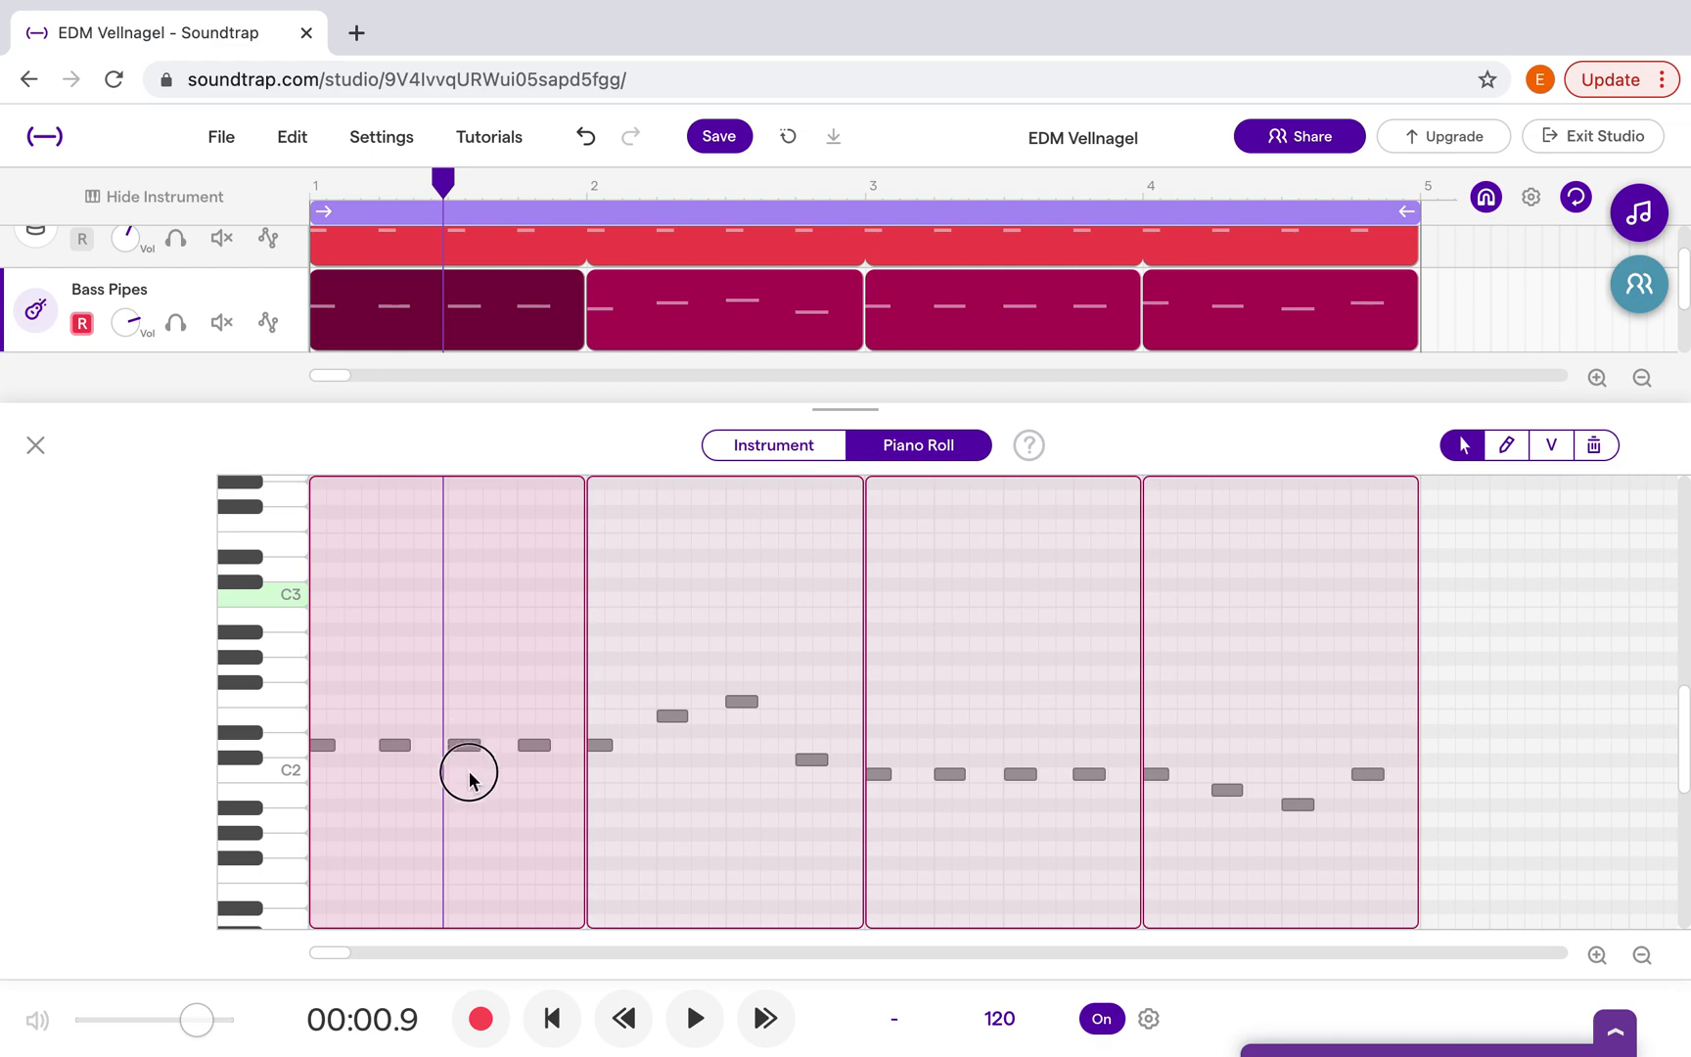
key(Delete)
double_click(555, 745)
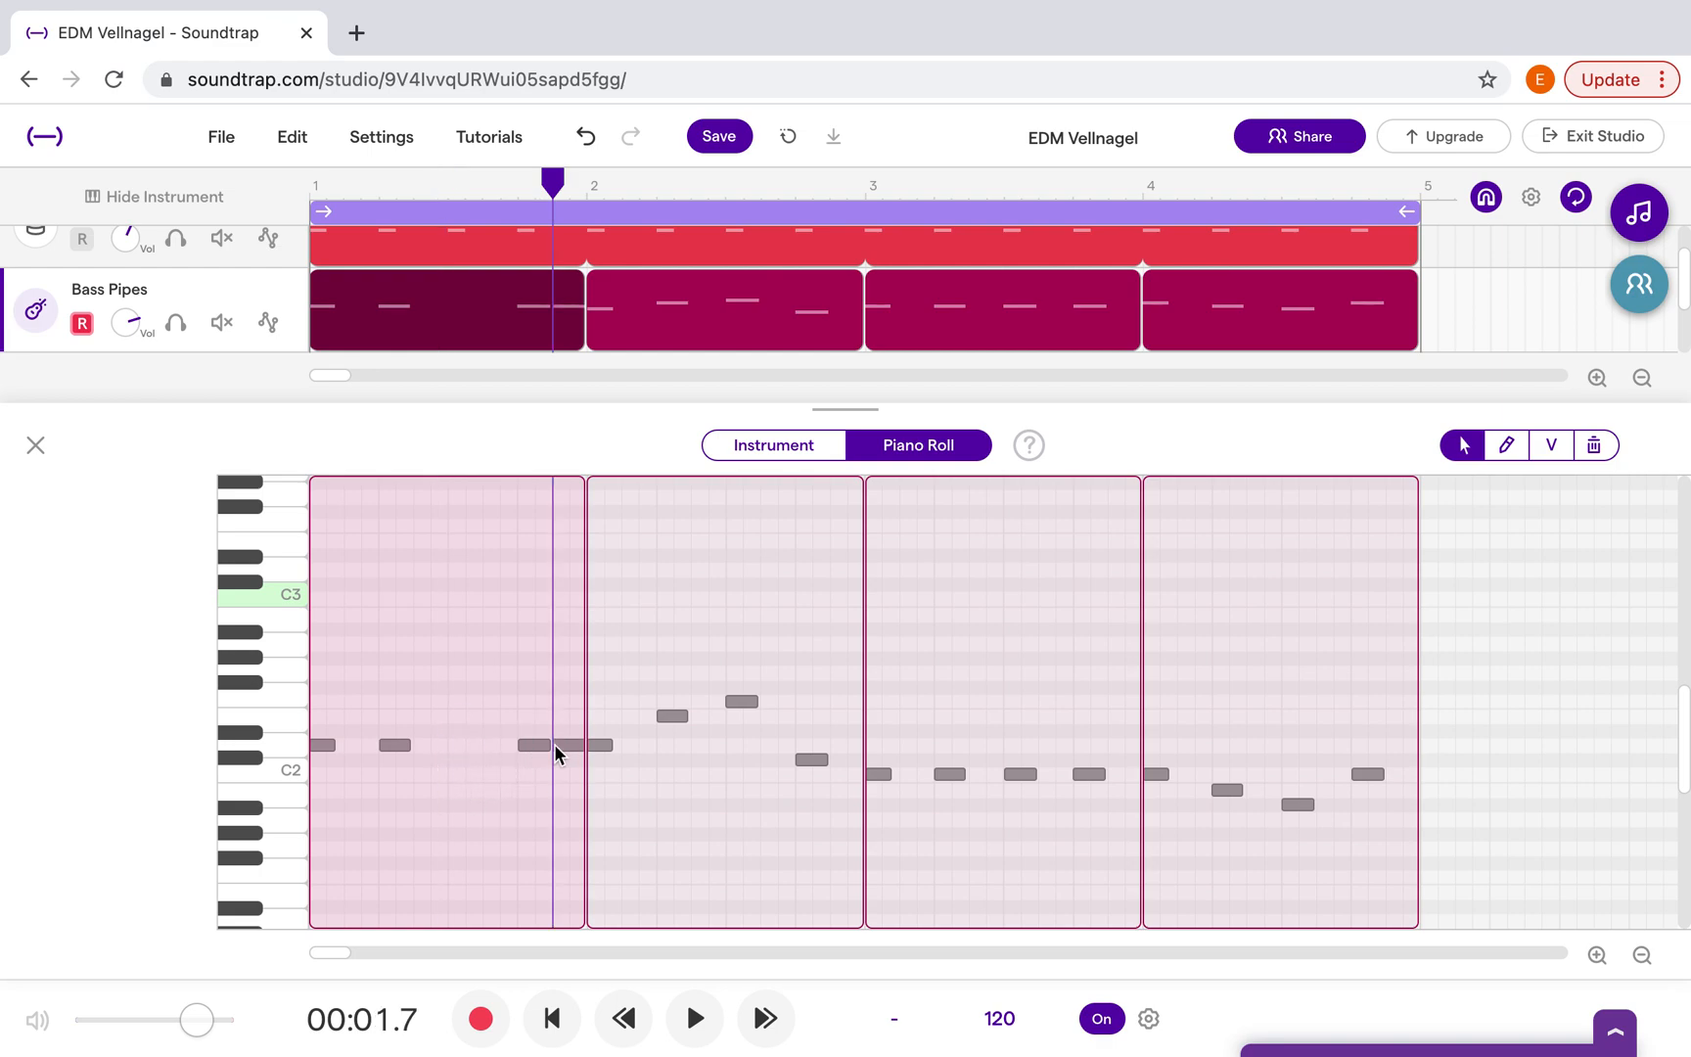
double_click(448, 820)
double_click(555, 822)
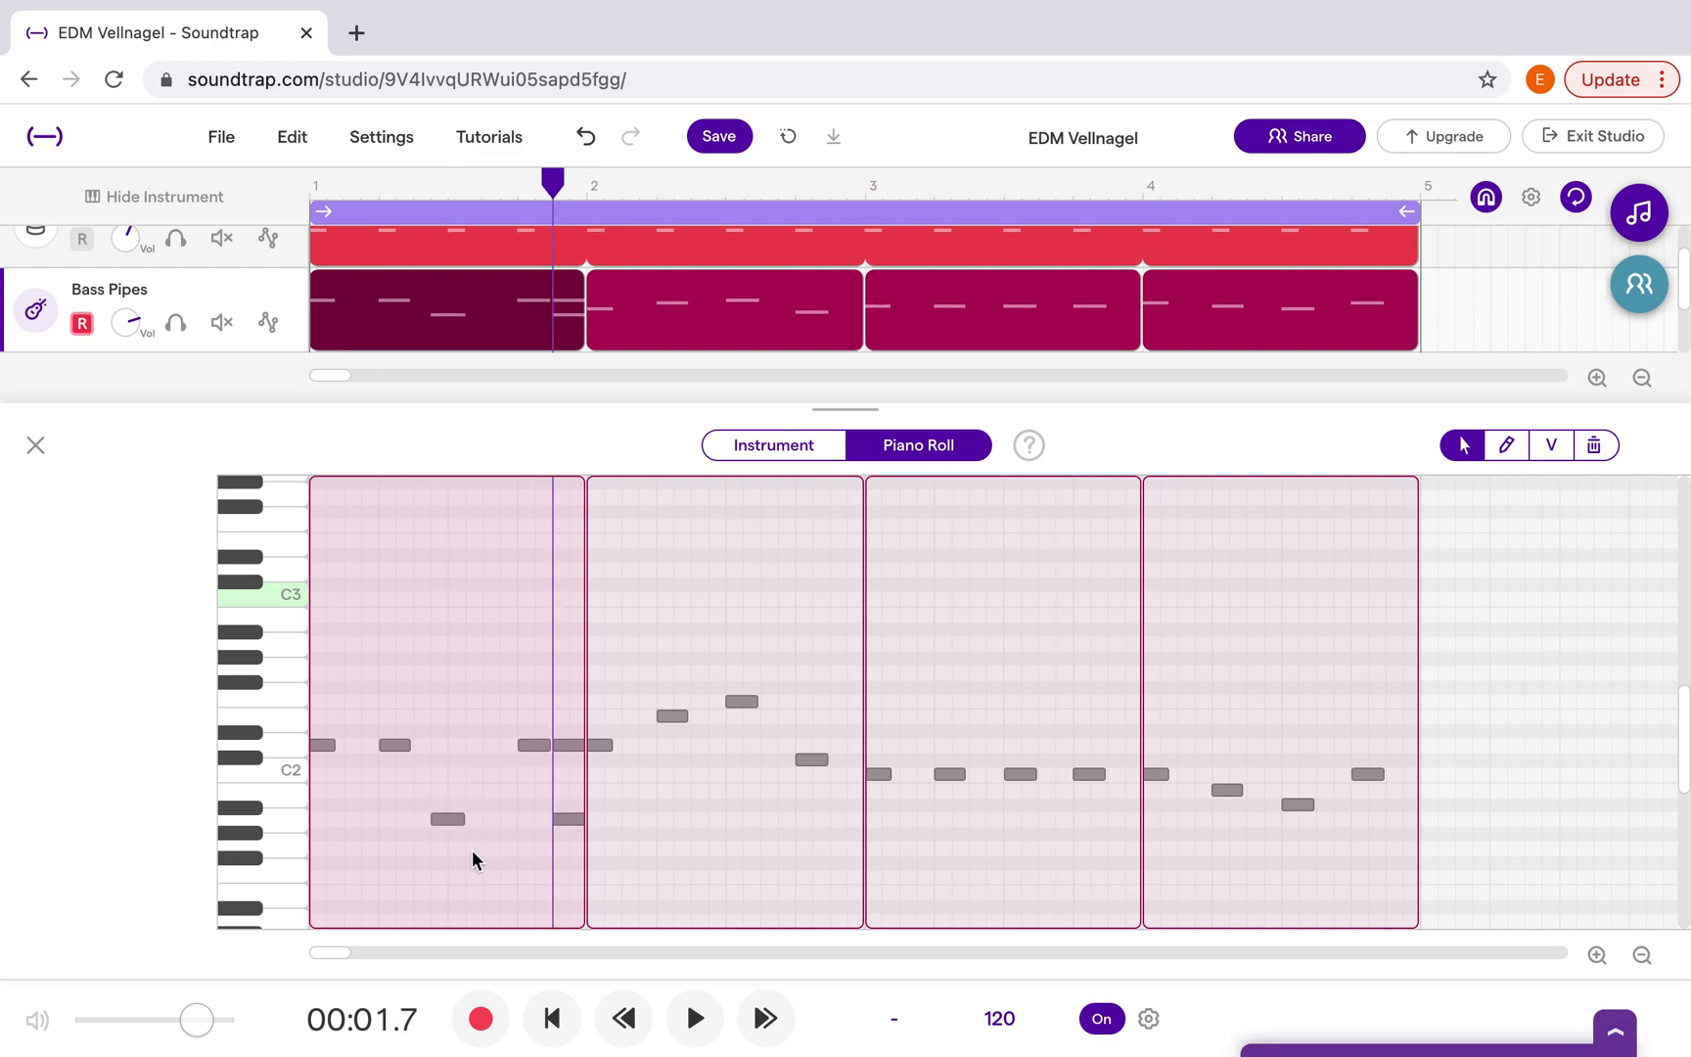
double_click(475, 849)
click(446, 820)
key(Delete)
click(478, 846)
key(Delete)
click(566, 819)
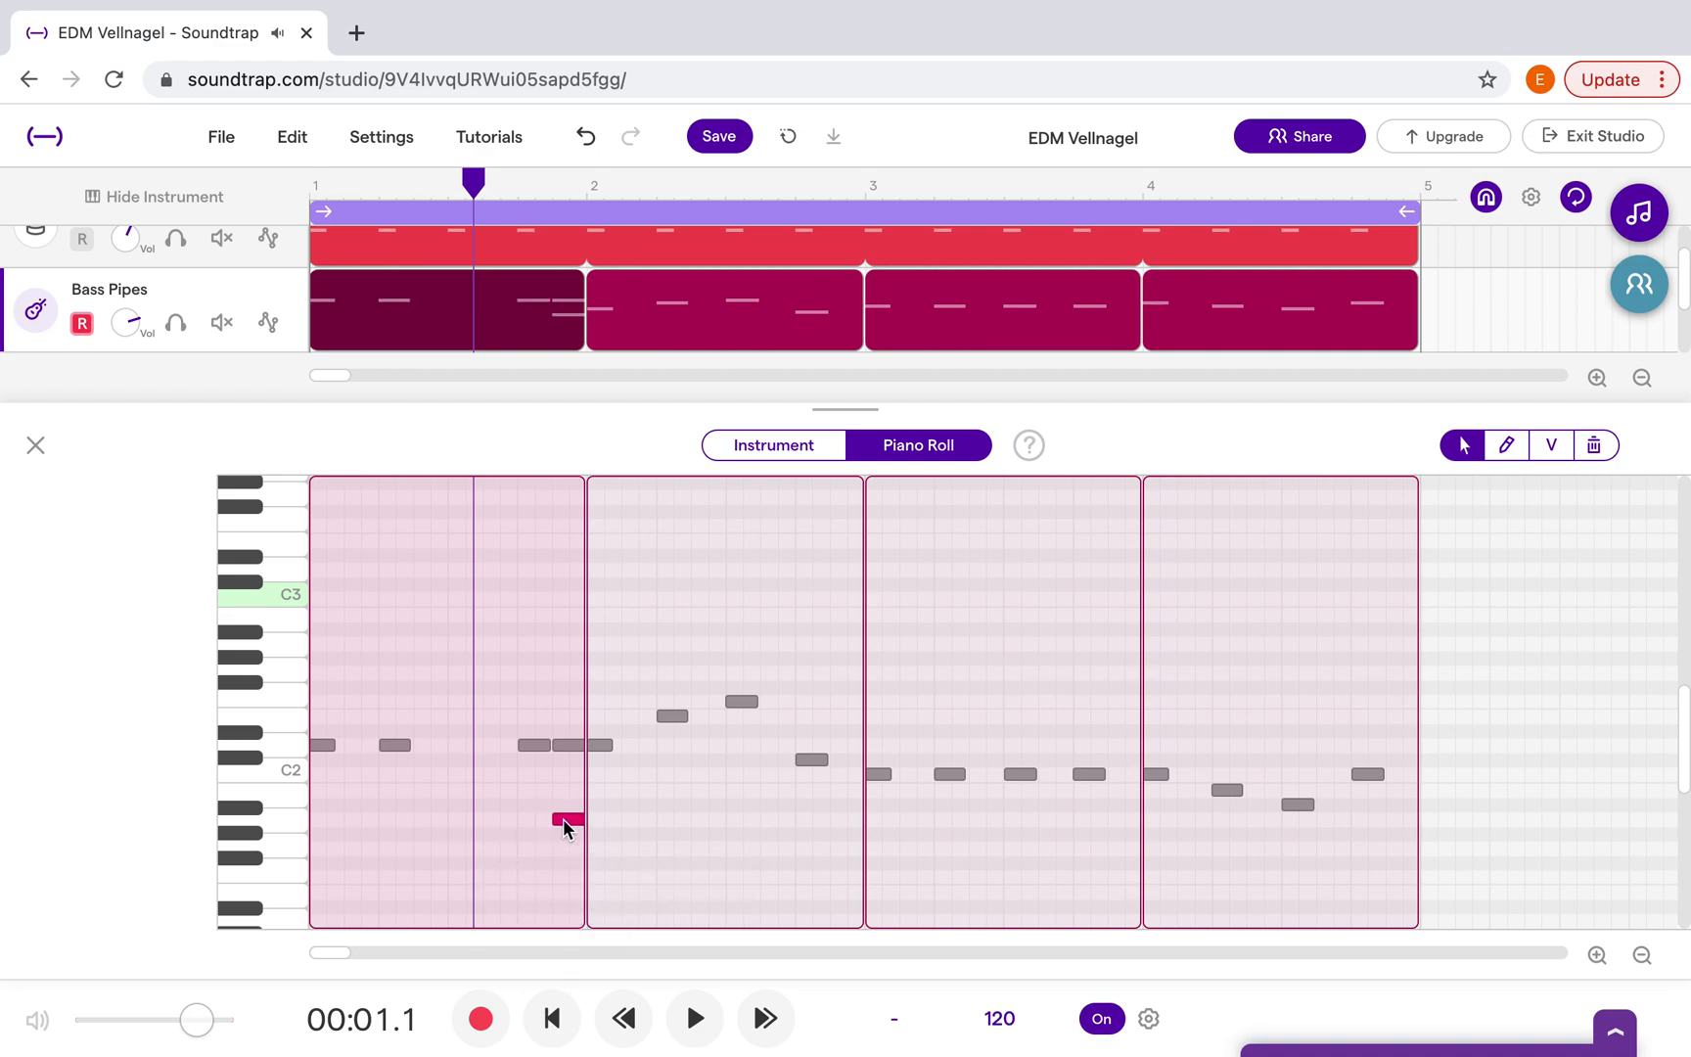
key(Delete)
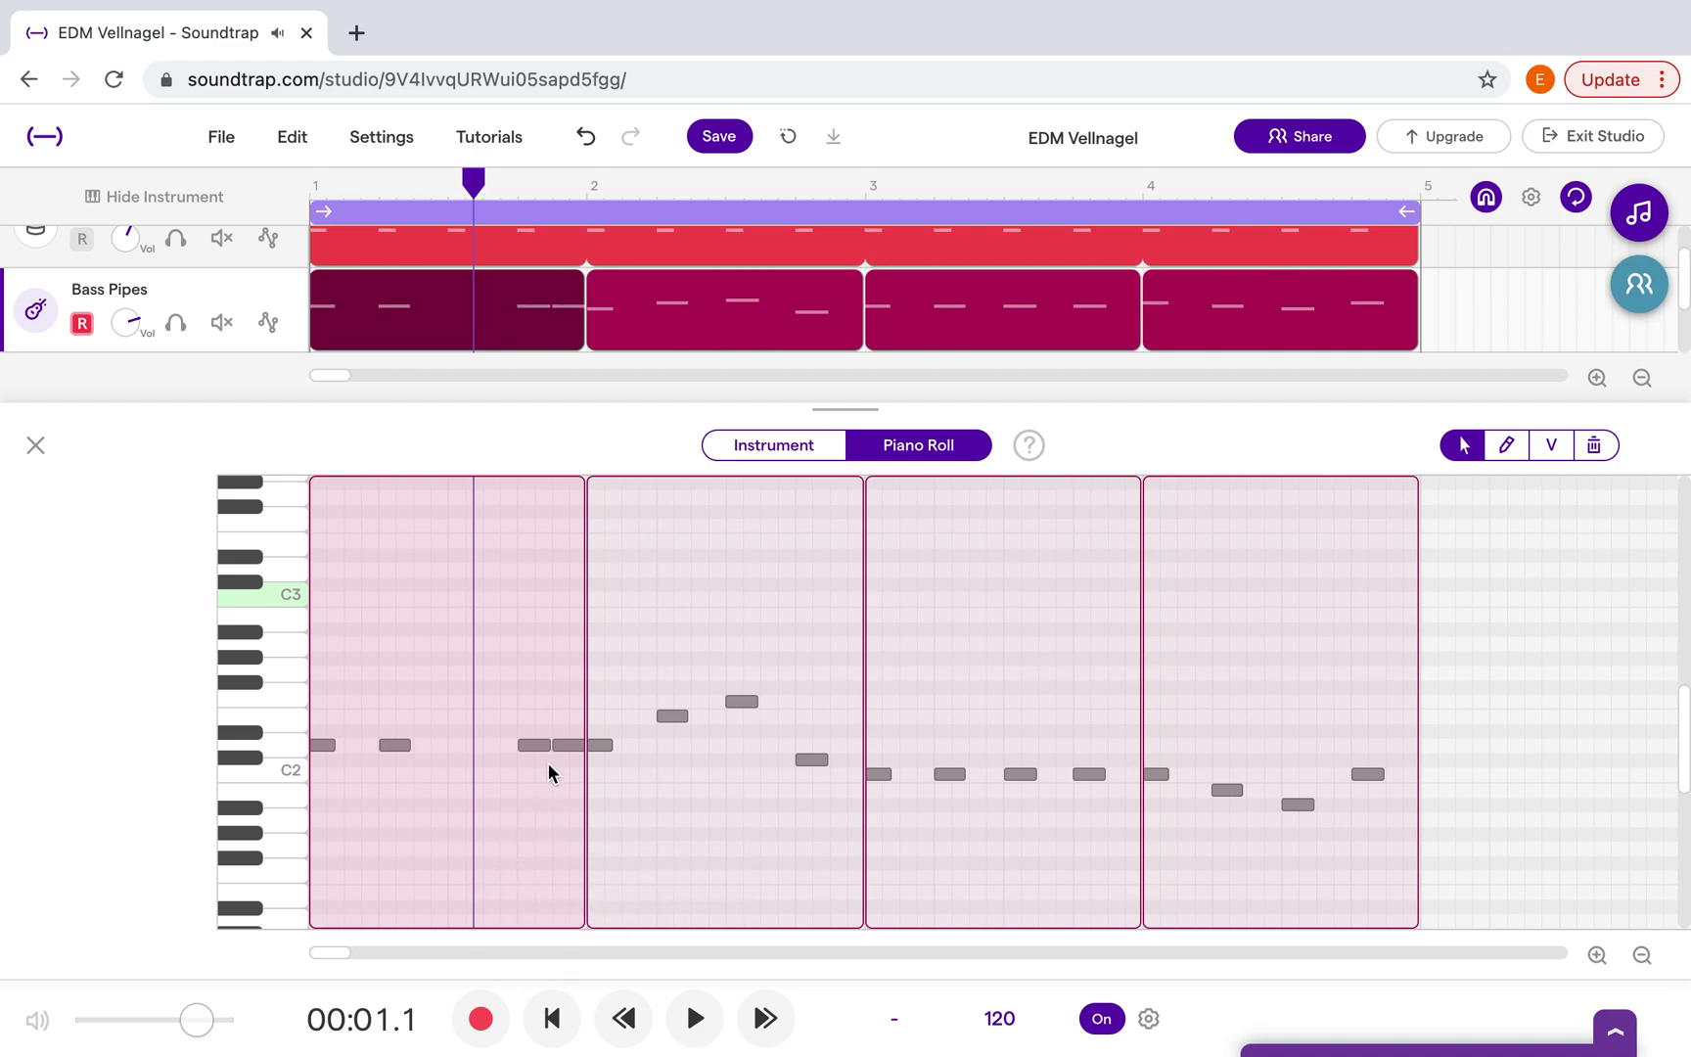
Play the song from the beginning into bar 2 to hear the new bar 1 bass rhythm.
click(572, 1021)
click(694, 1020)
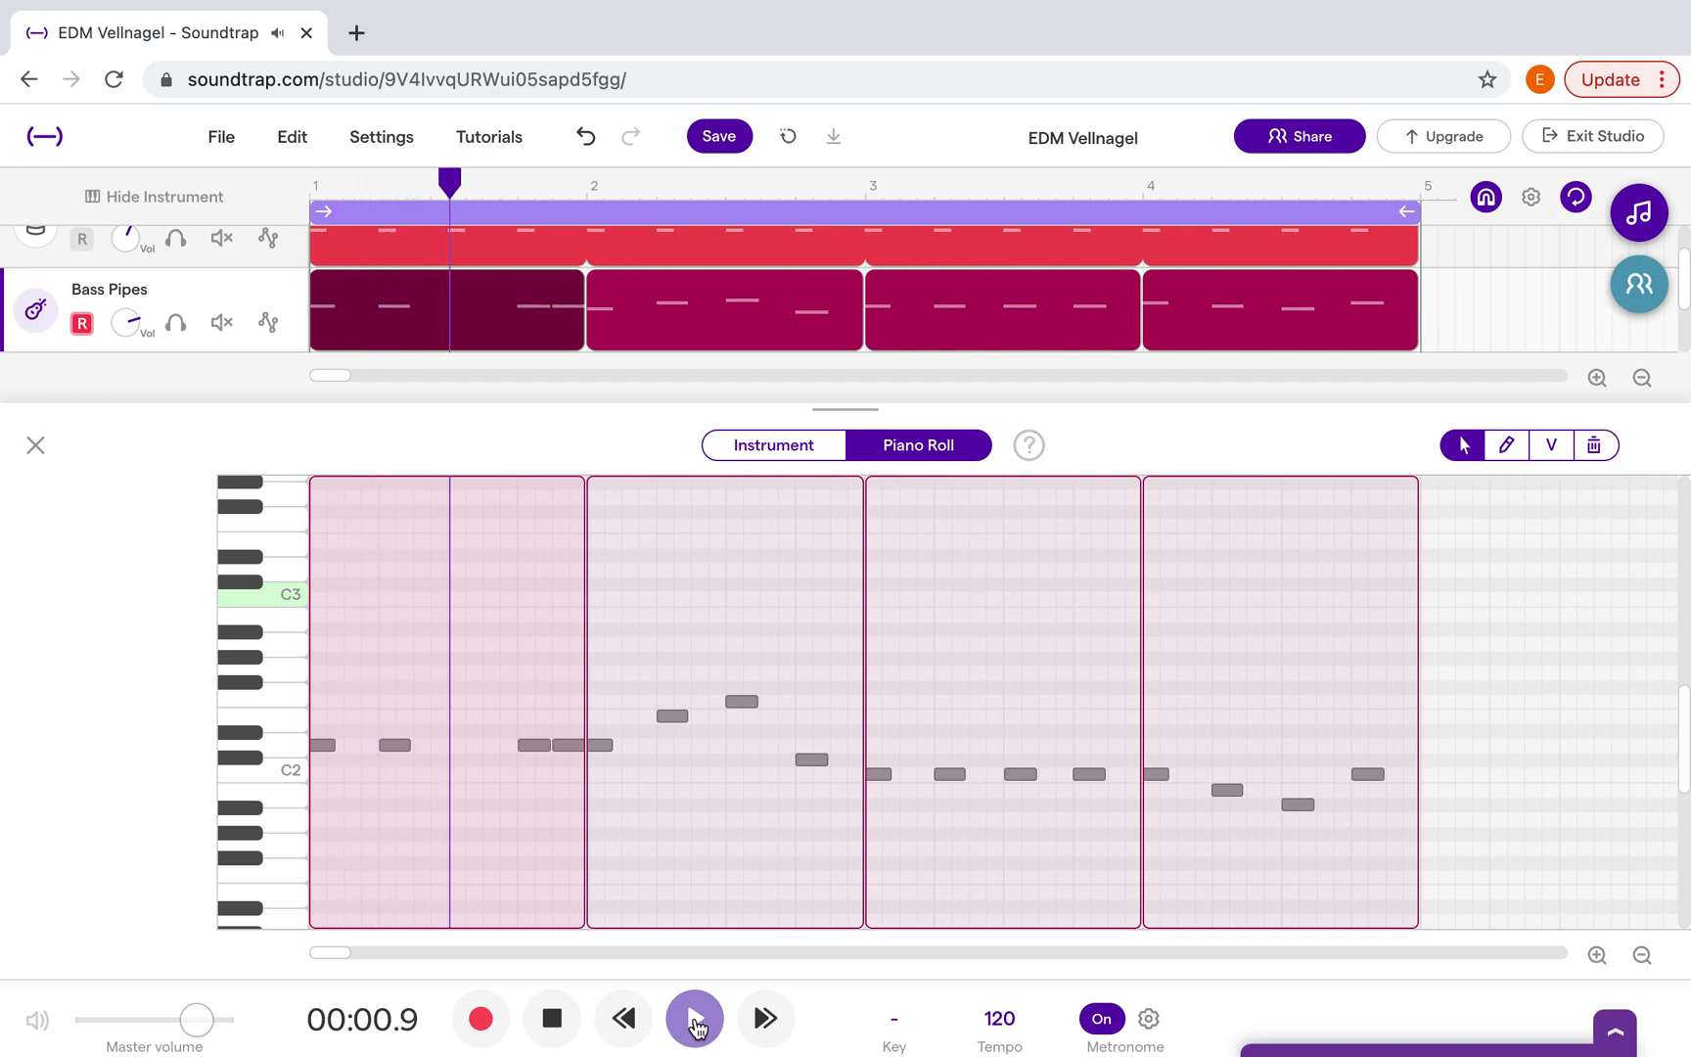
click(695, 1022)
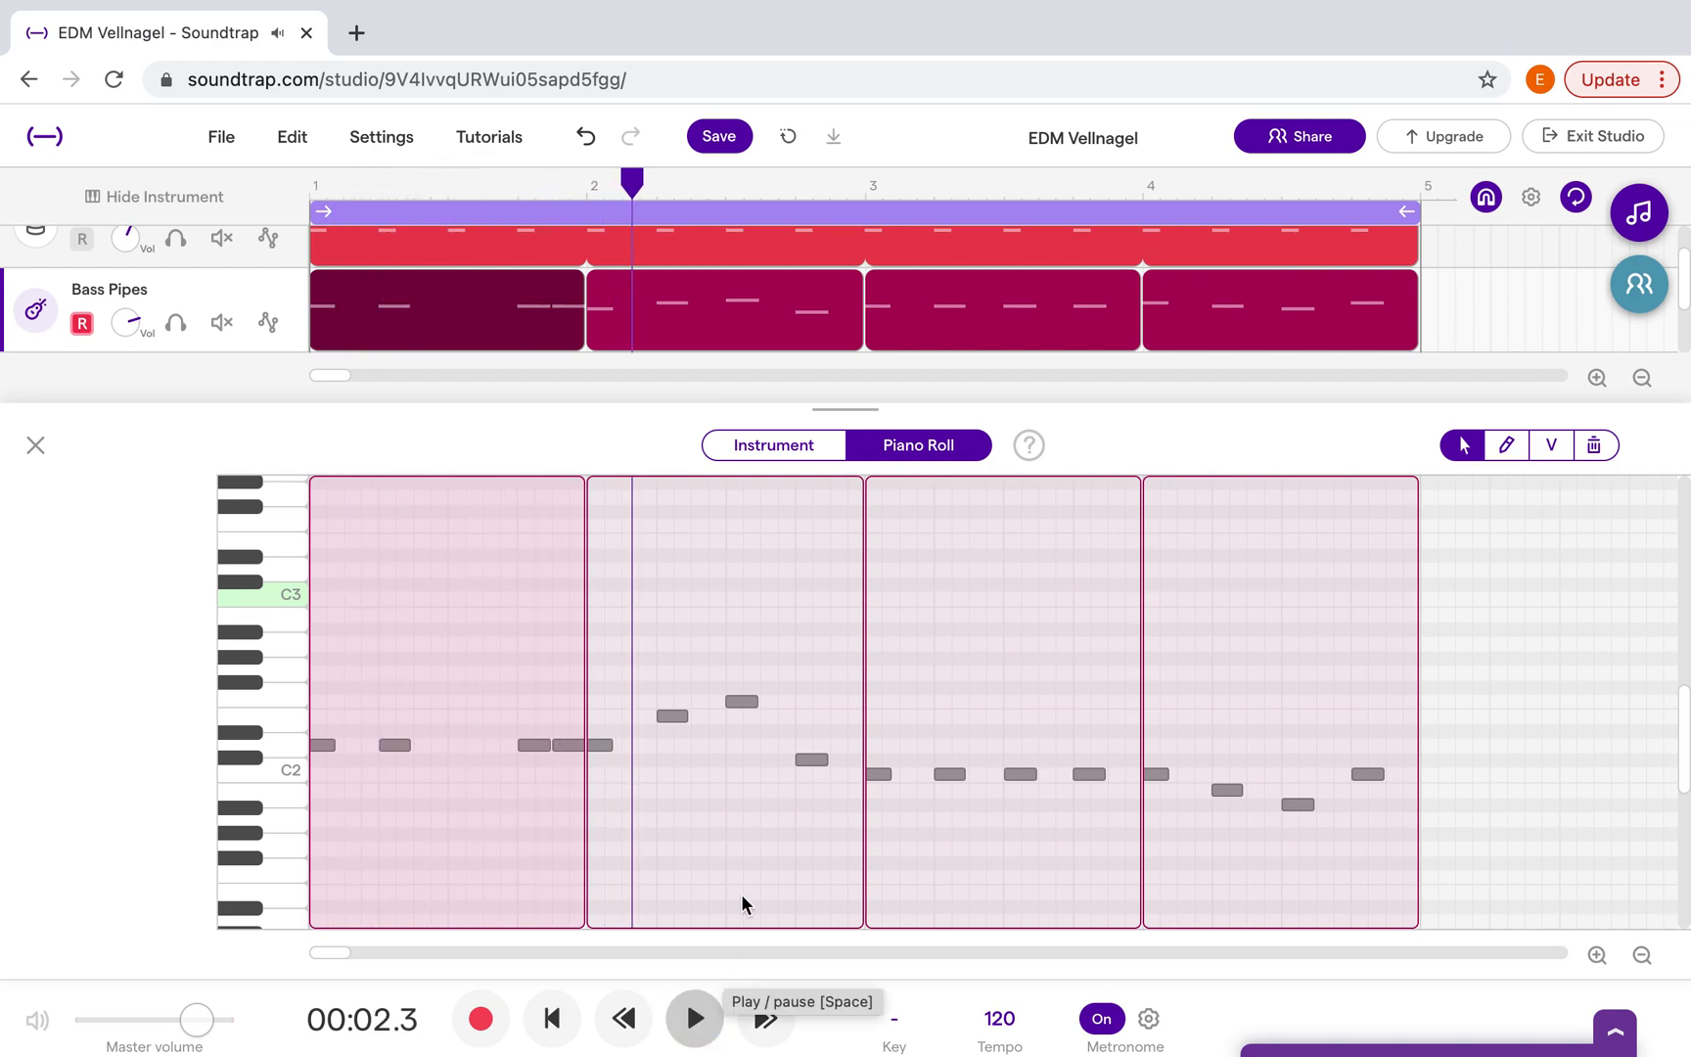
Move the F2 bass note in bar 2 half a beat later.
click(675, 715)
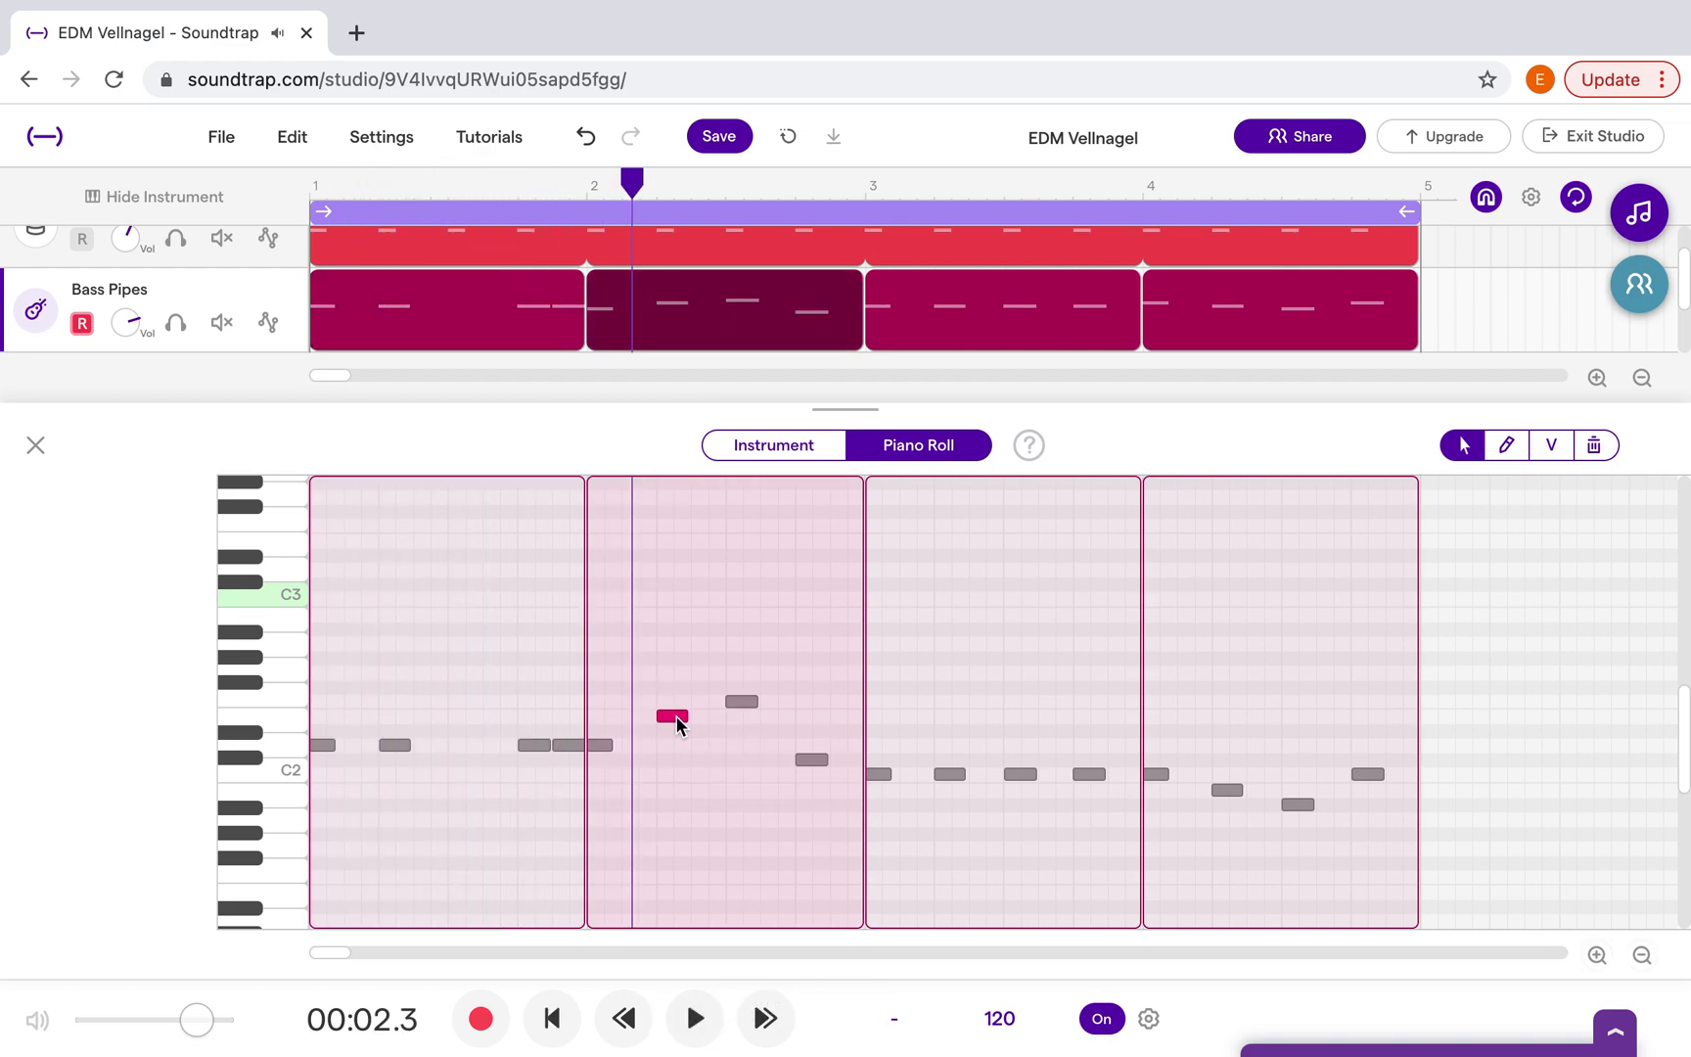
click(740, 703)
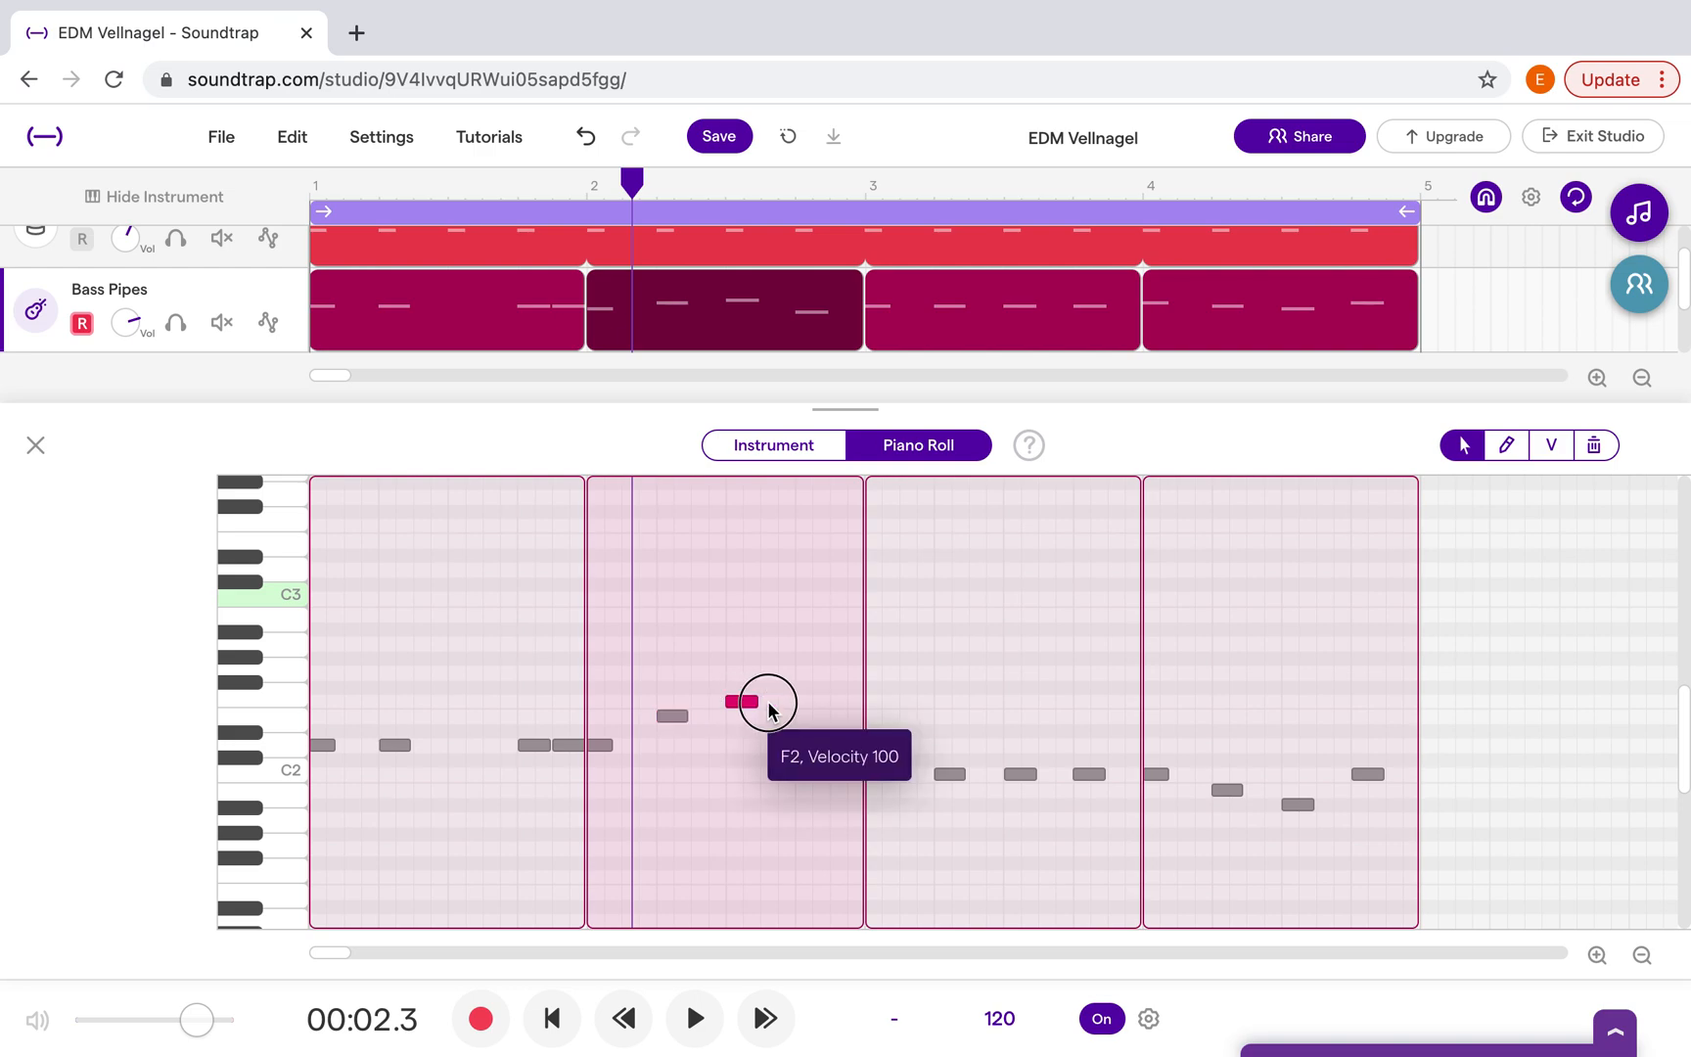
drag(768, 707, 780, 710)
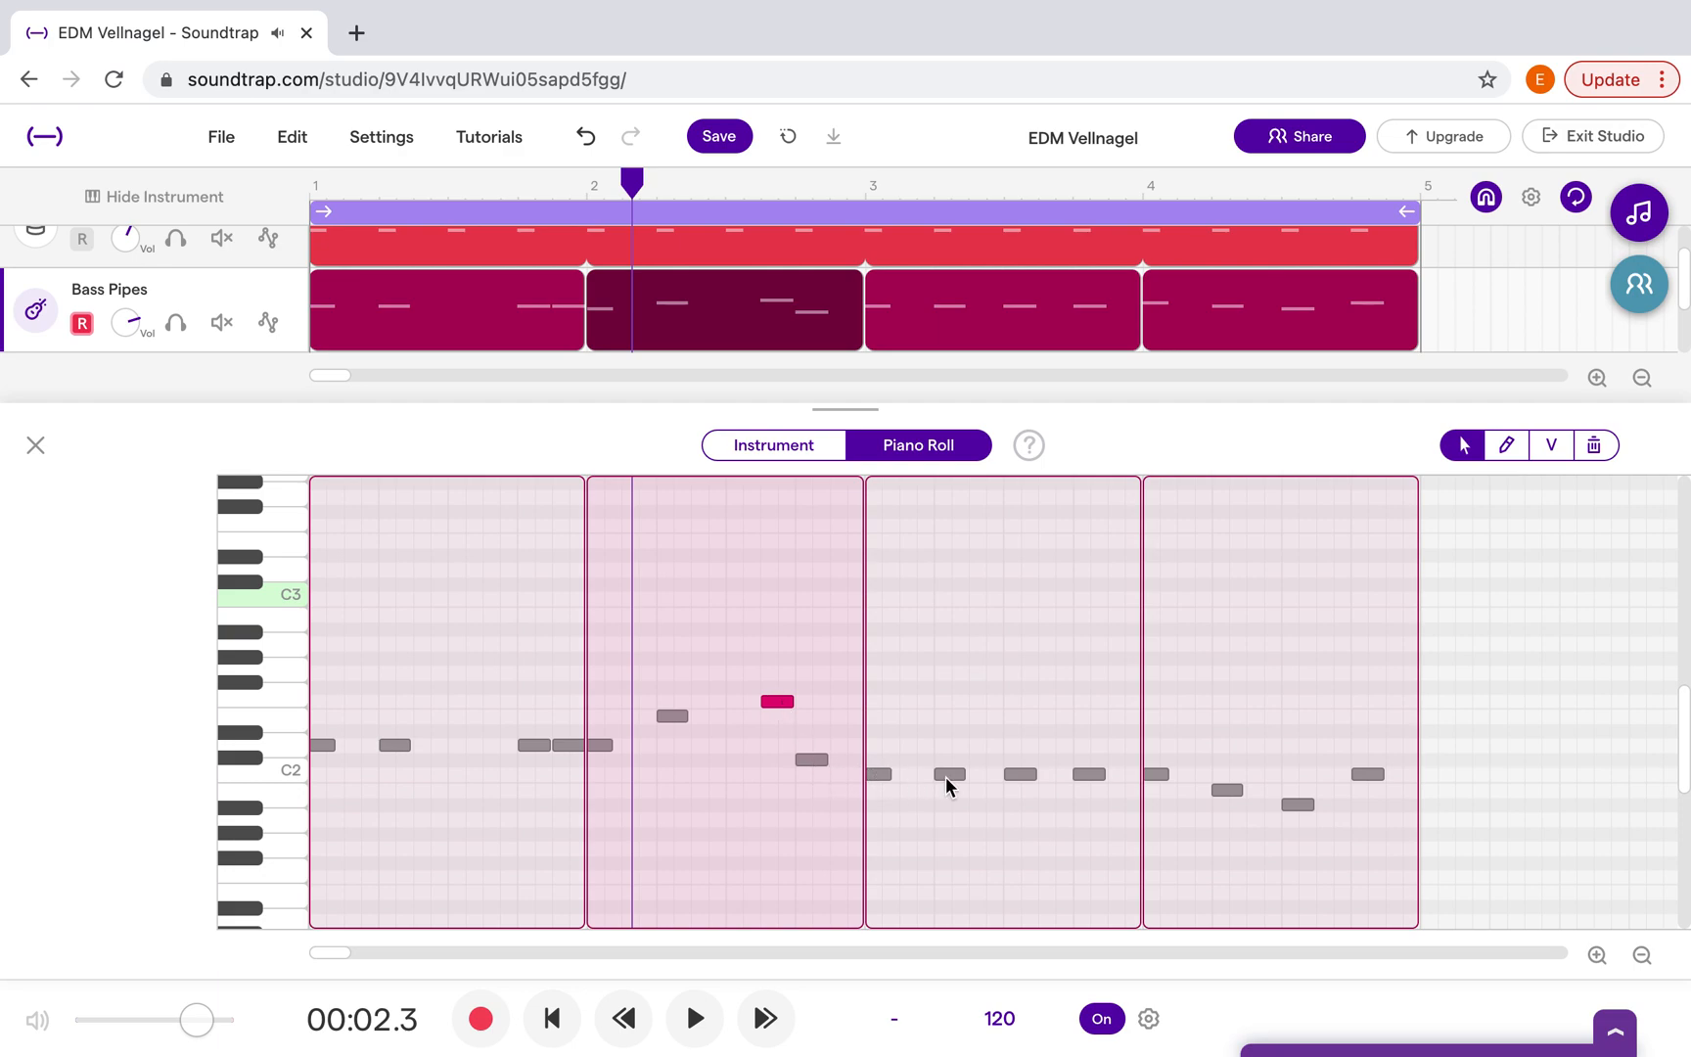
Delete the third bass note of bar 3 and add a C2 note at the very end of that bar.
click(1018, 776)
key(Delete)
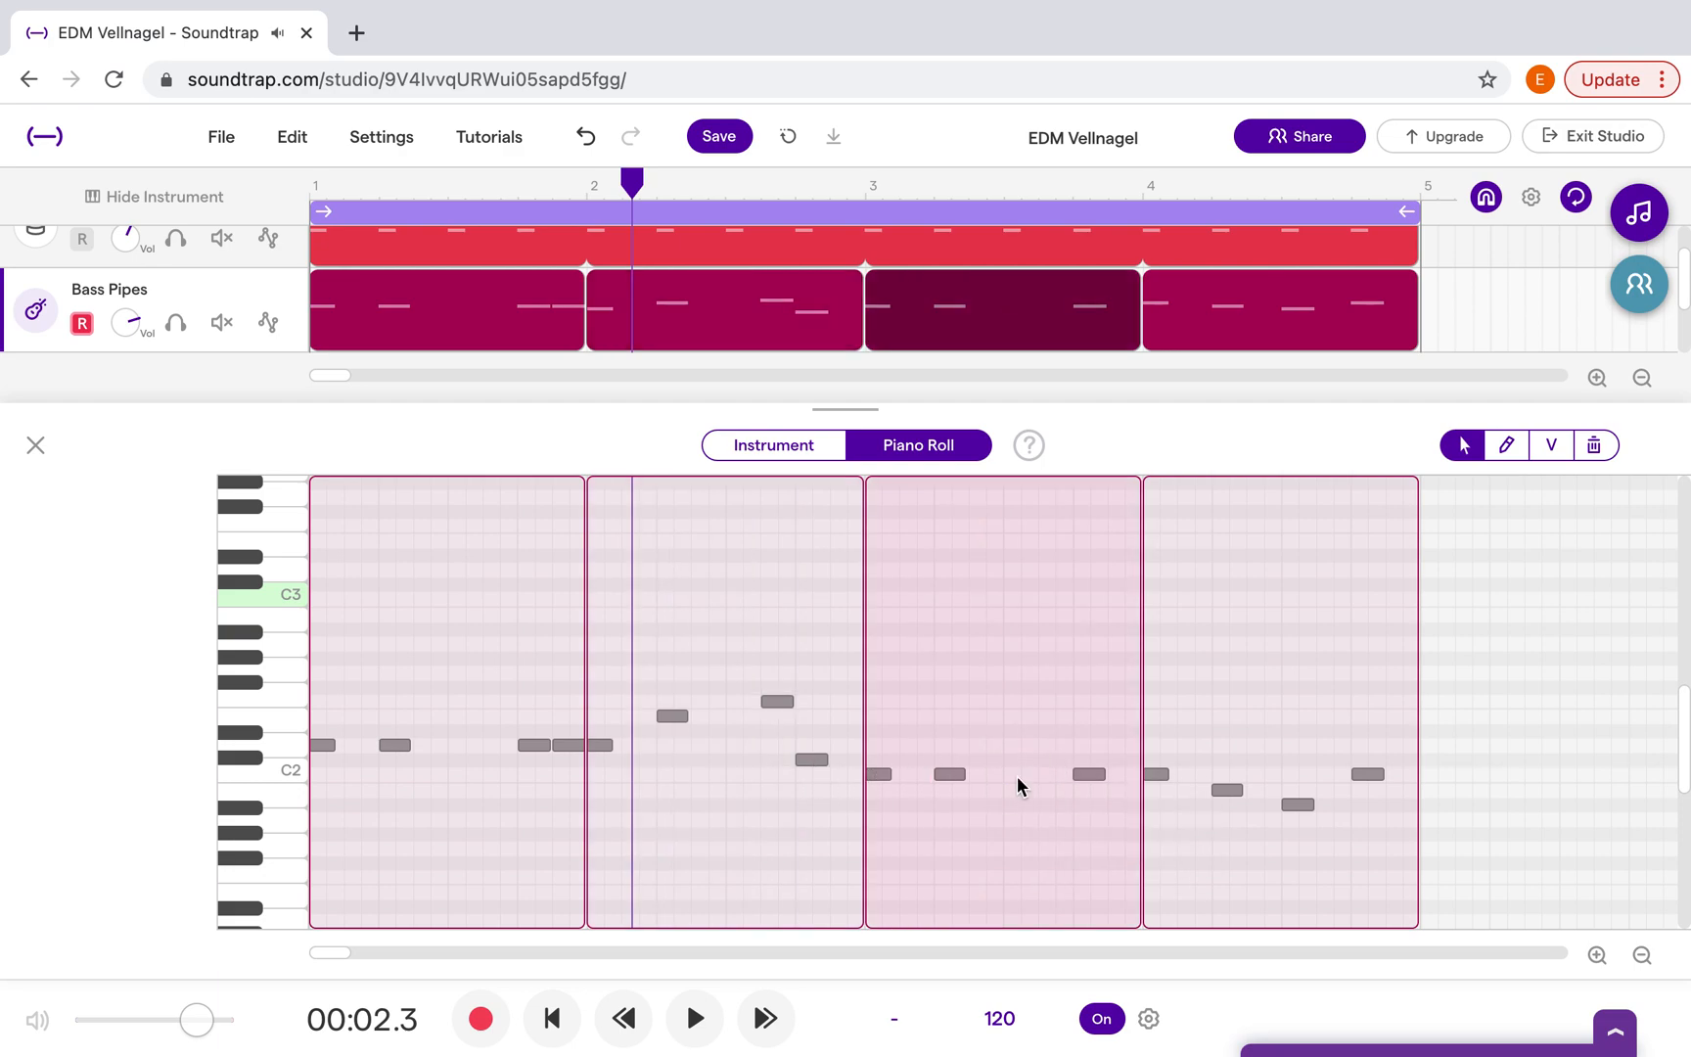
double_click(1111, 776)
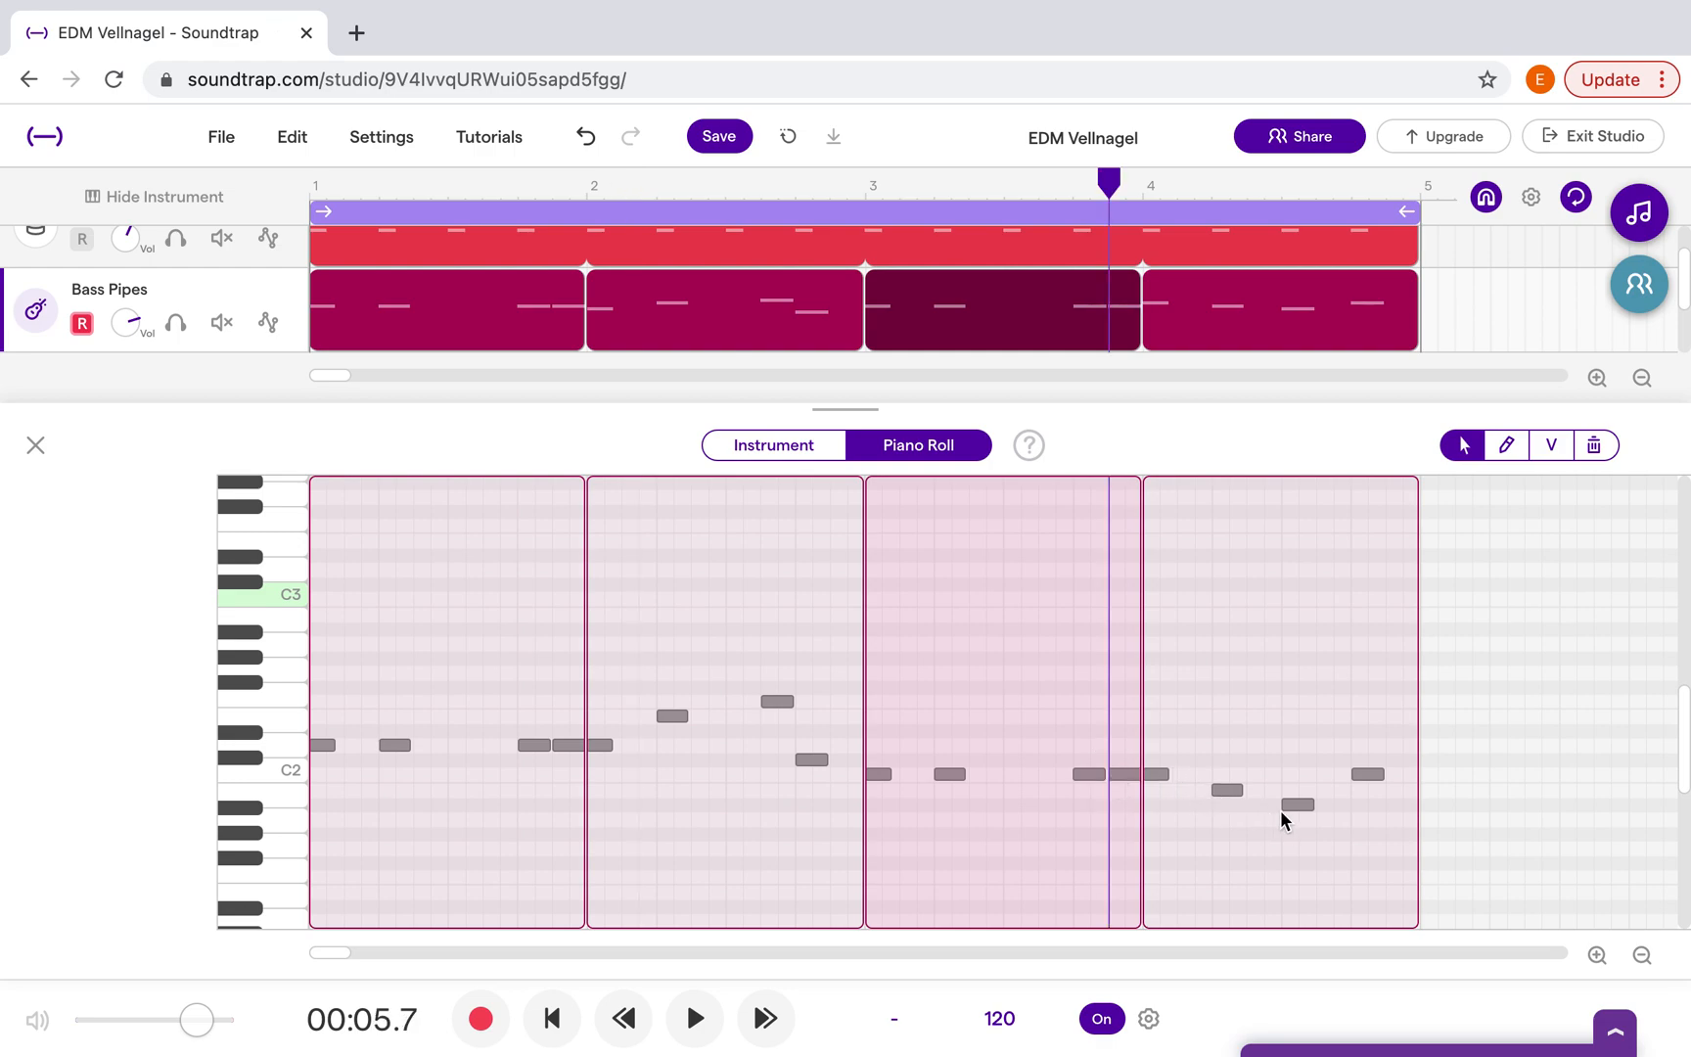
Move the third bass note of bar 4 half a beat later and, during playback, lower the last note of bar 2 to B1.
drag(1294, 802, 1332, 812)
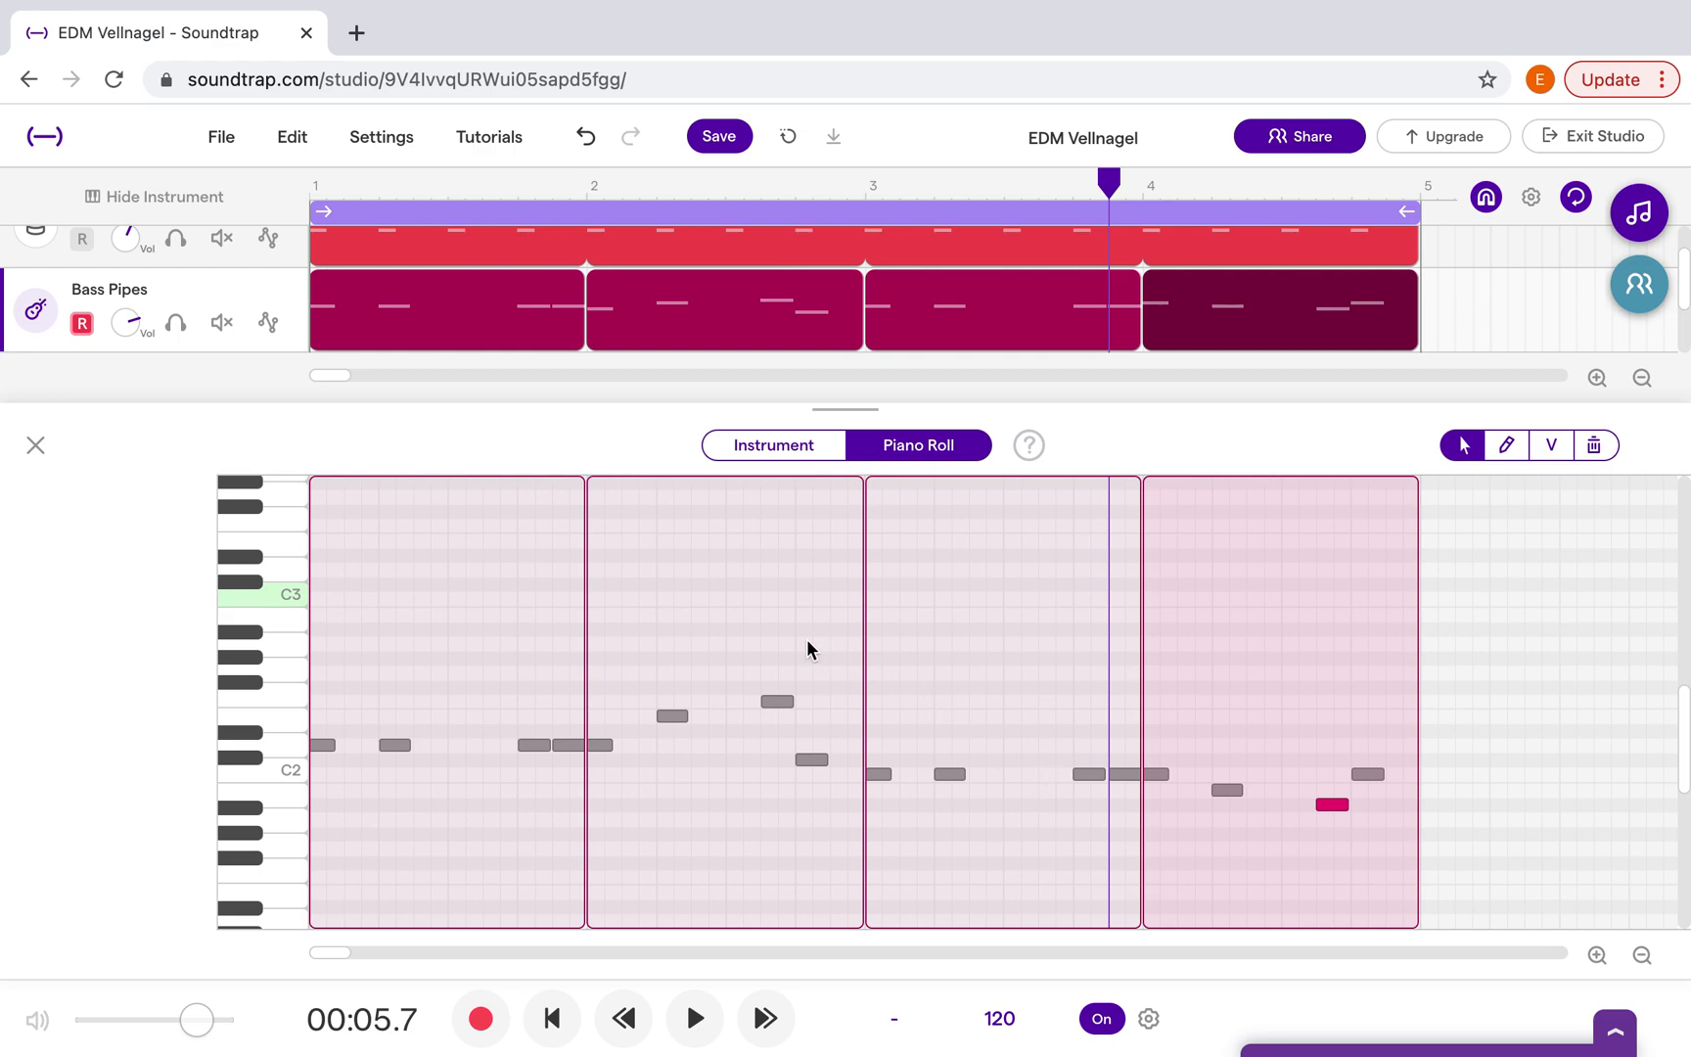
click(552, 1018)
click(694, 1022)
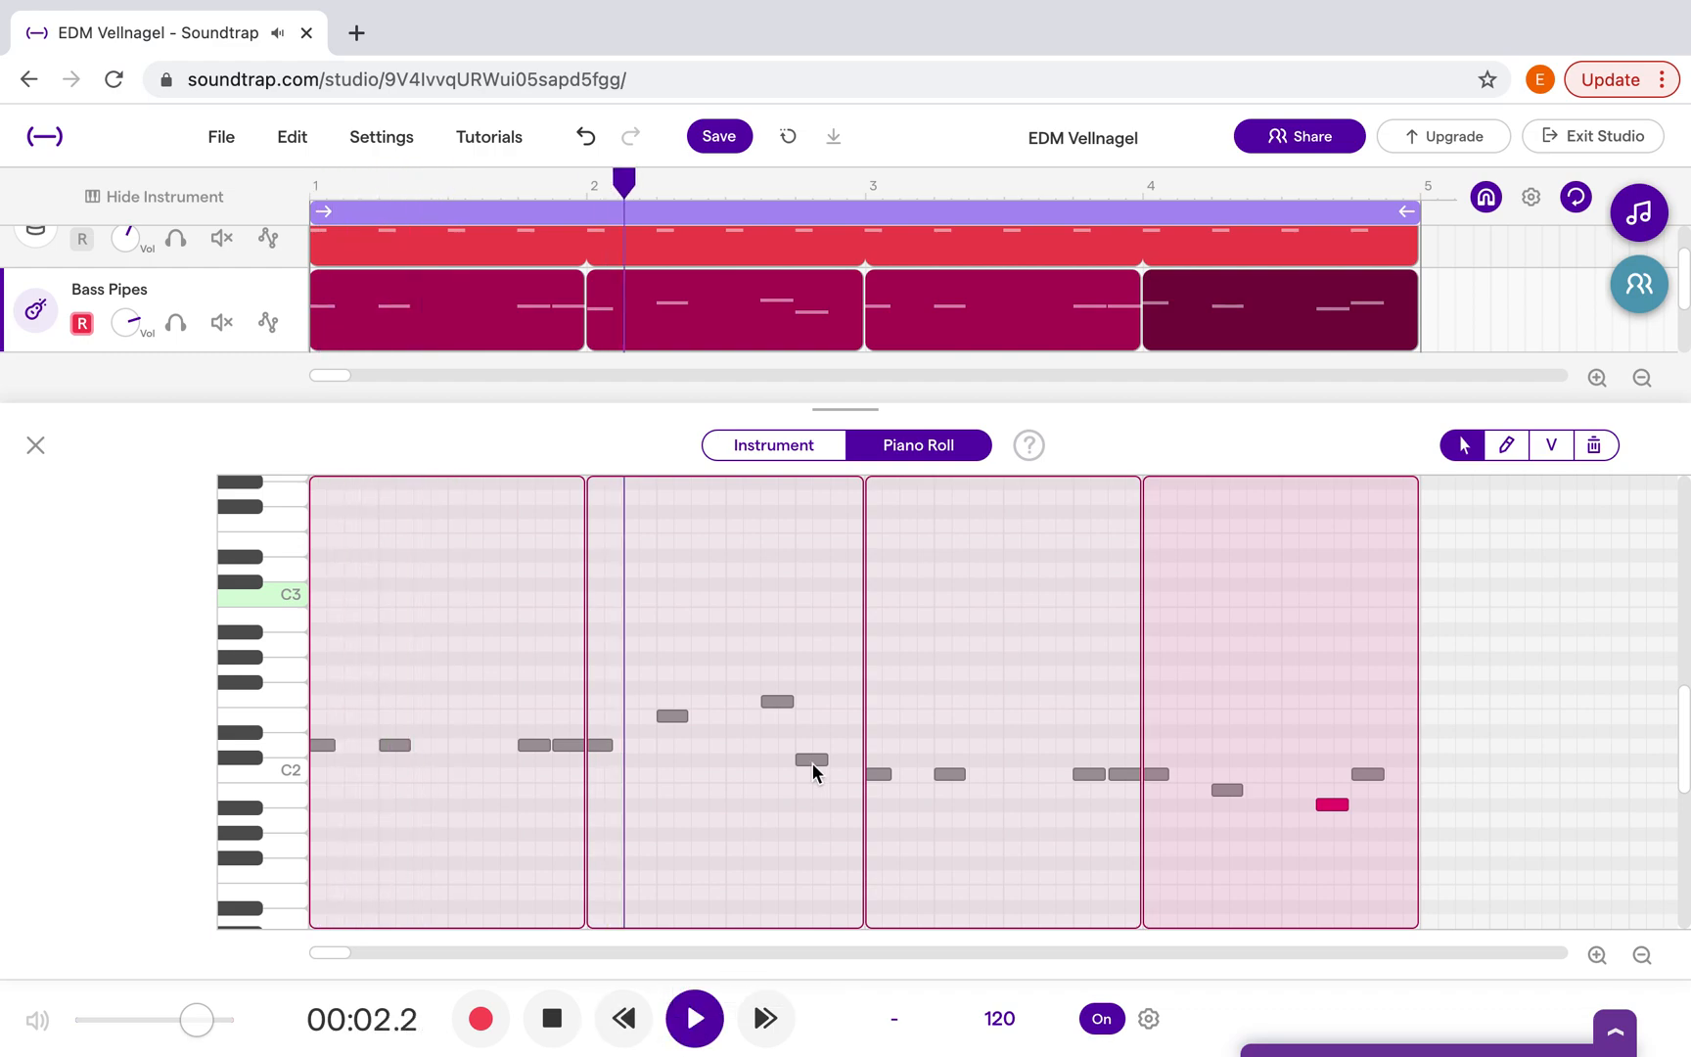
drag(812, 763, 812, 796)
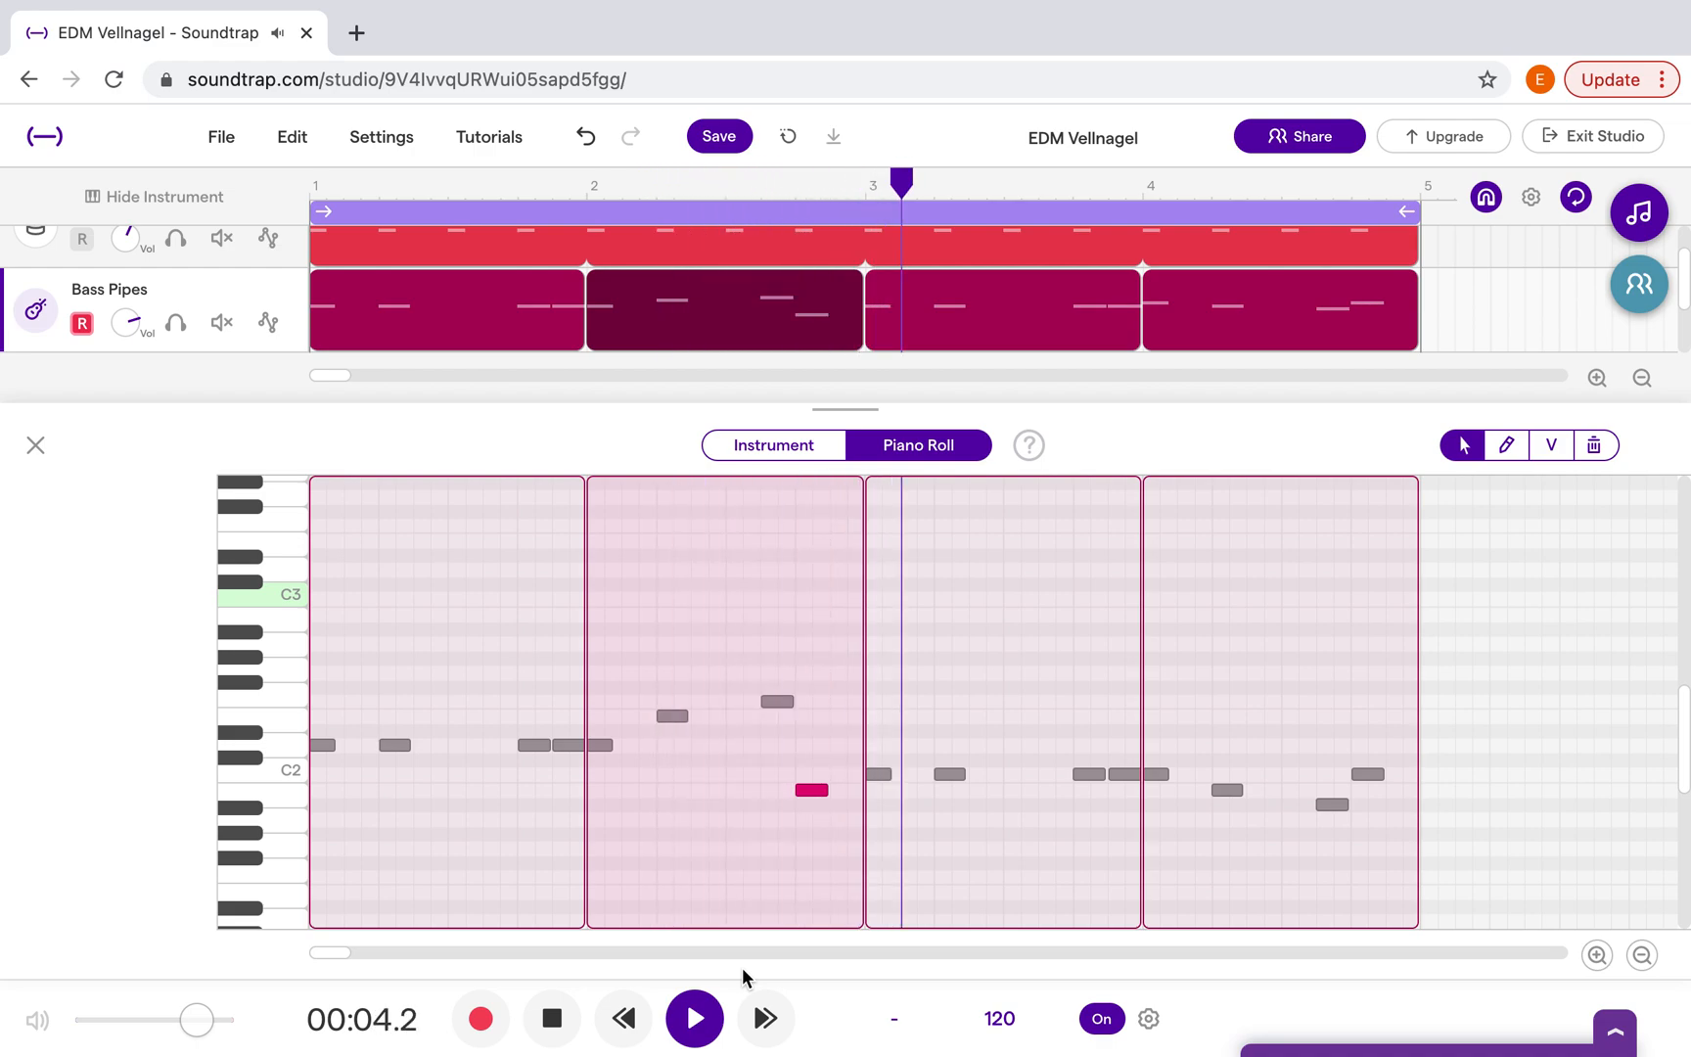
click(694, 1020)
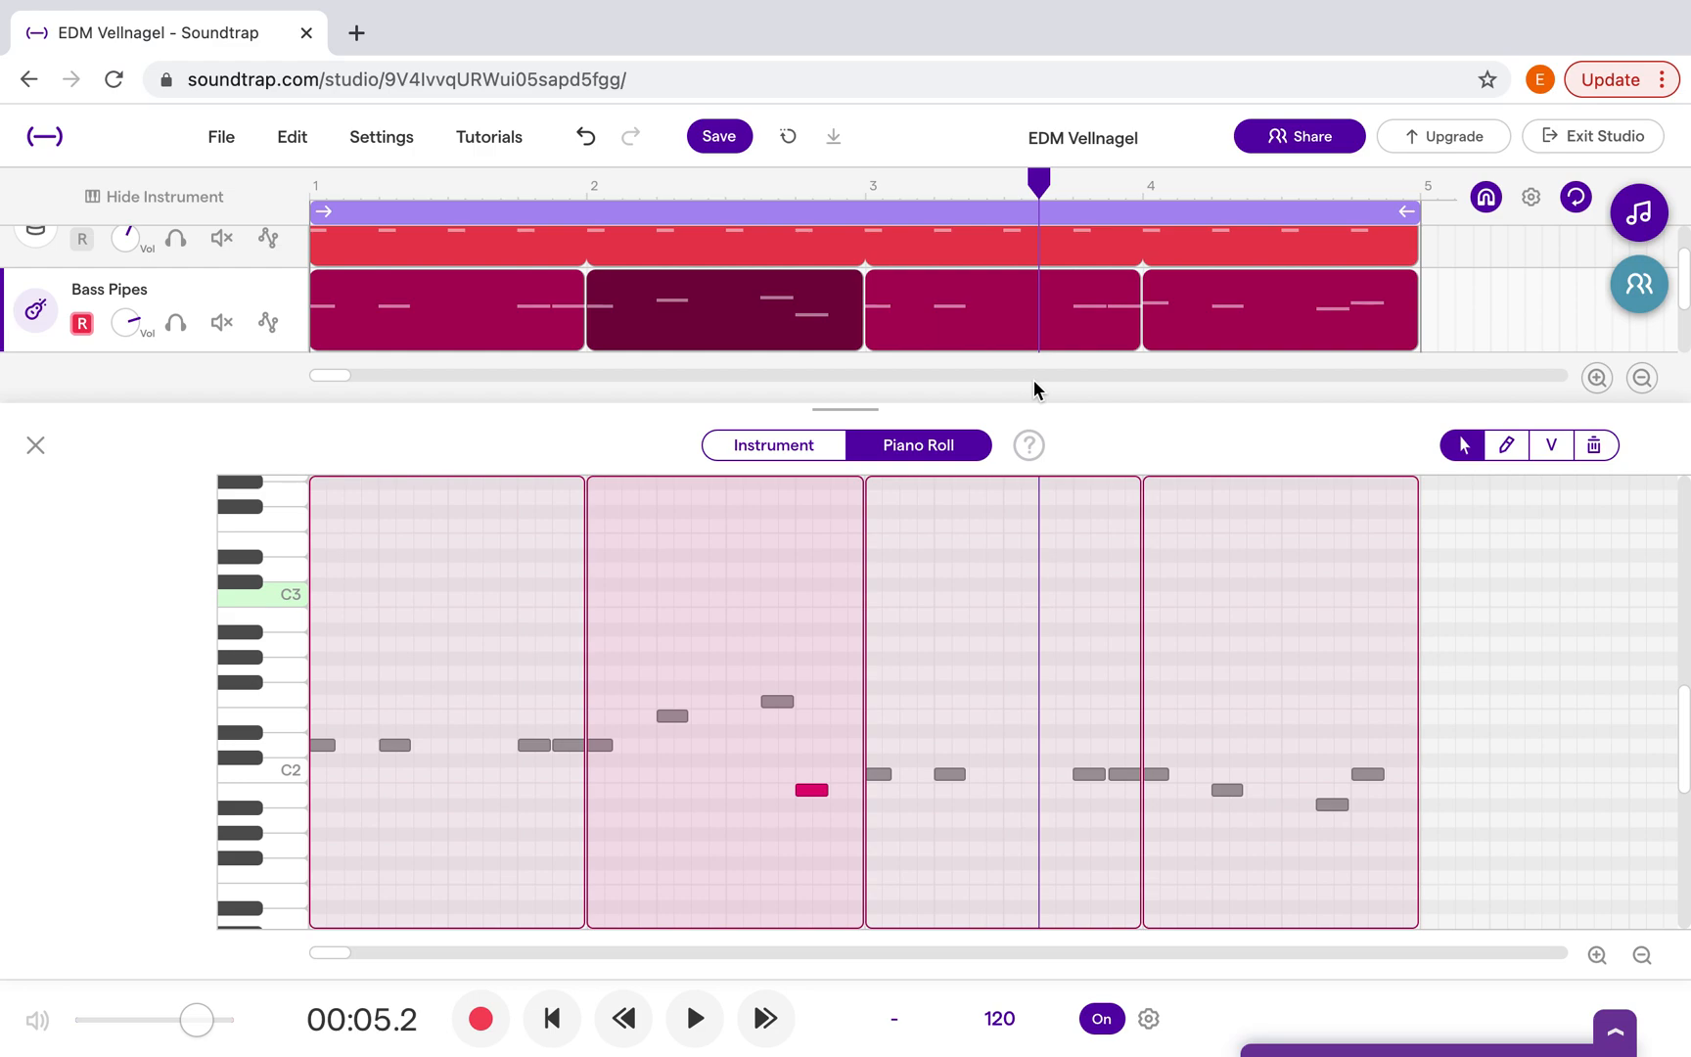
Try adding filler bass notes: two C2 notes in the middle of bar 1, a D2 in bar 2 and a B1 in bar 3.
click(590, 194)
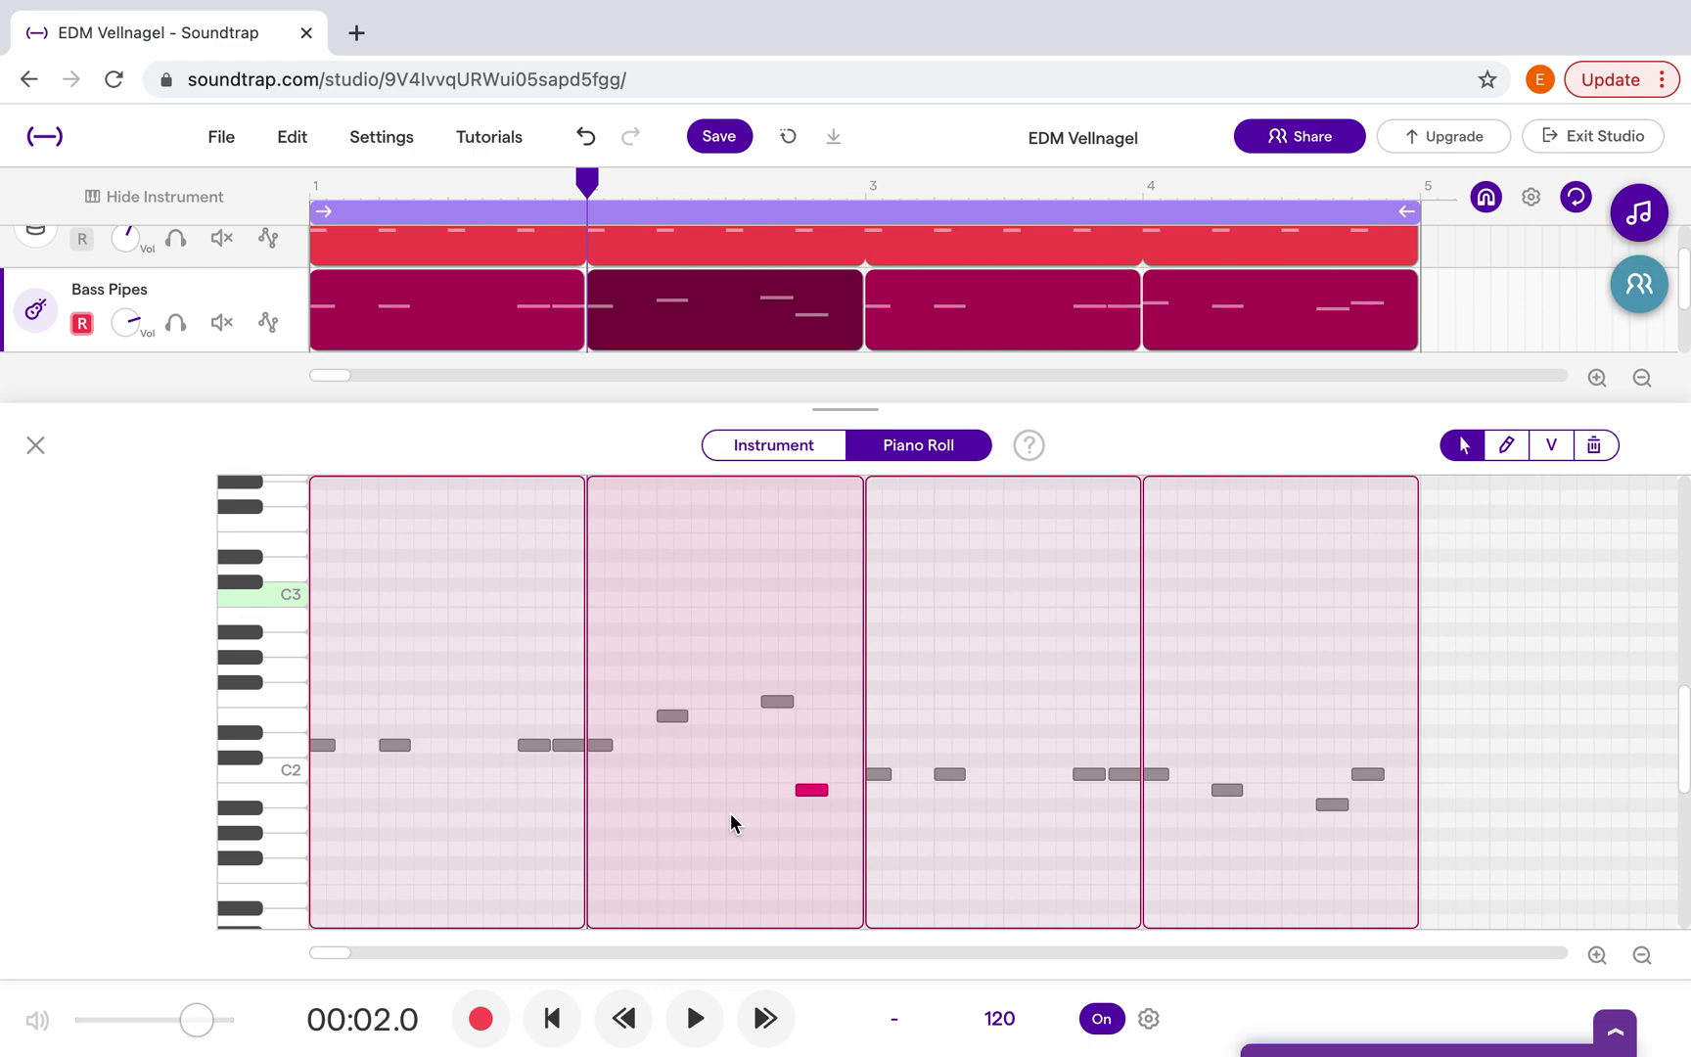
click(443, 780)
double_click(443, 780)
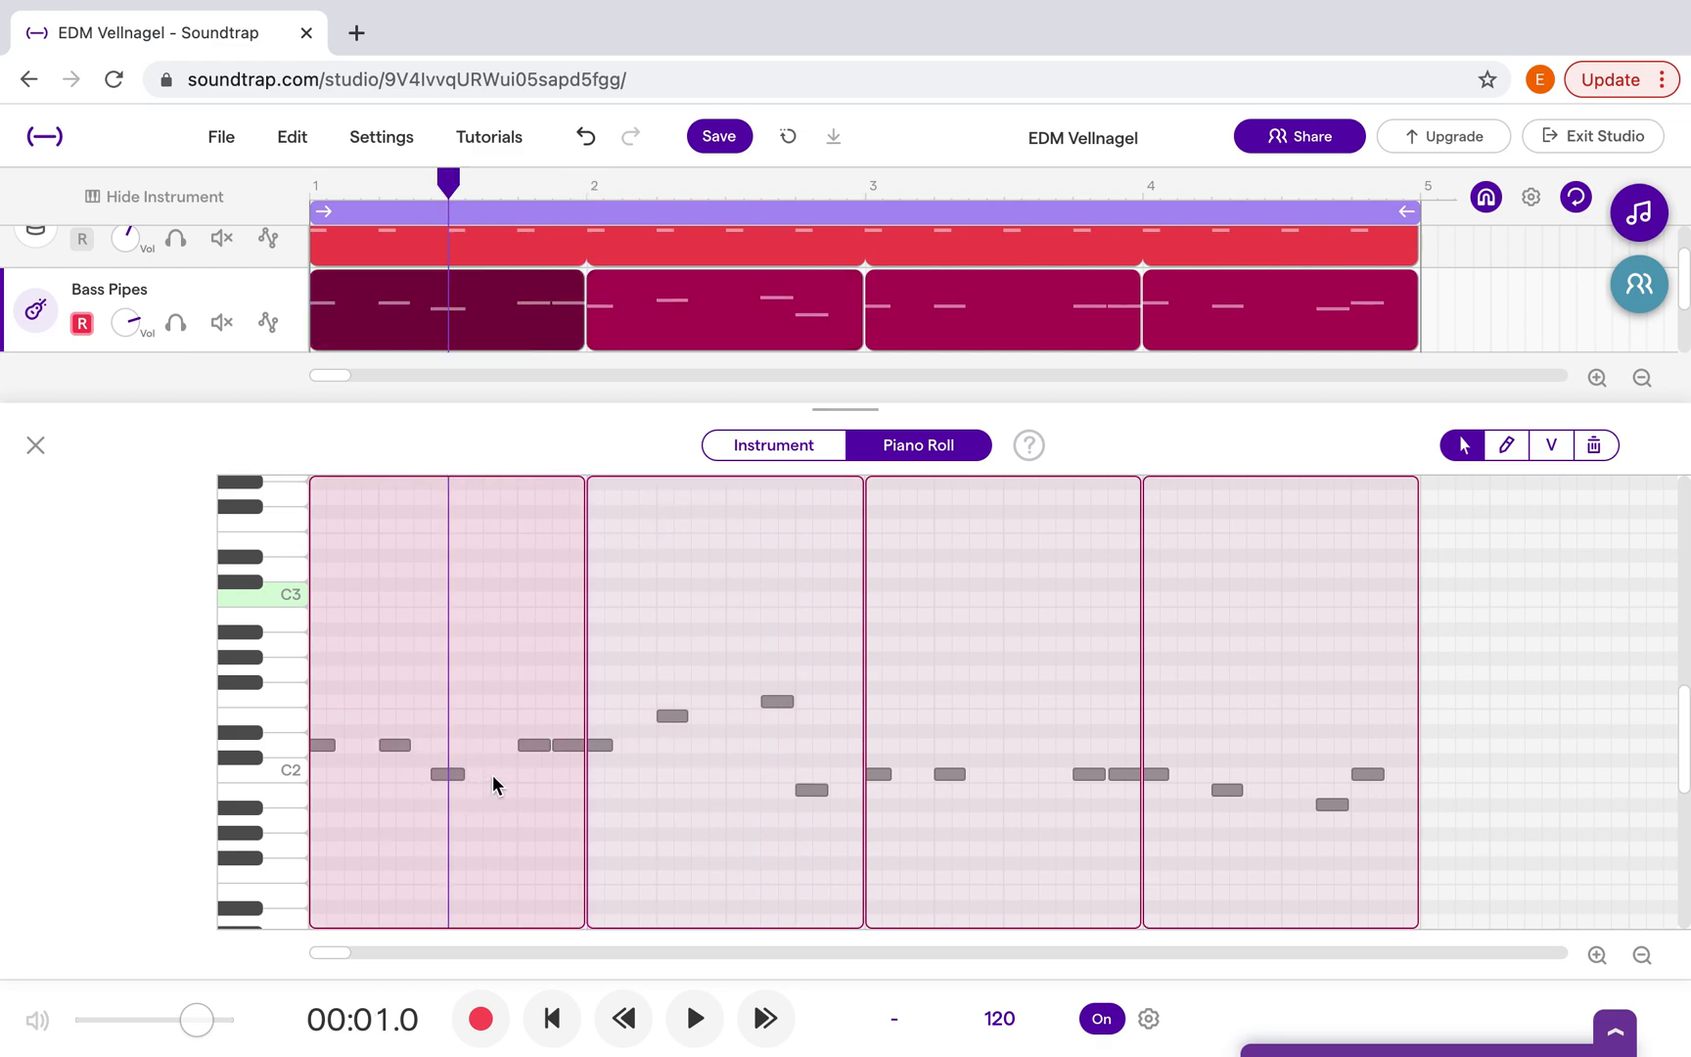
double_click(494, 776)
double_click(708, 744)
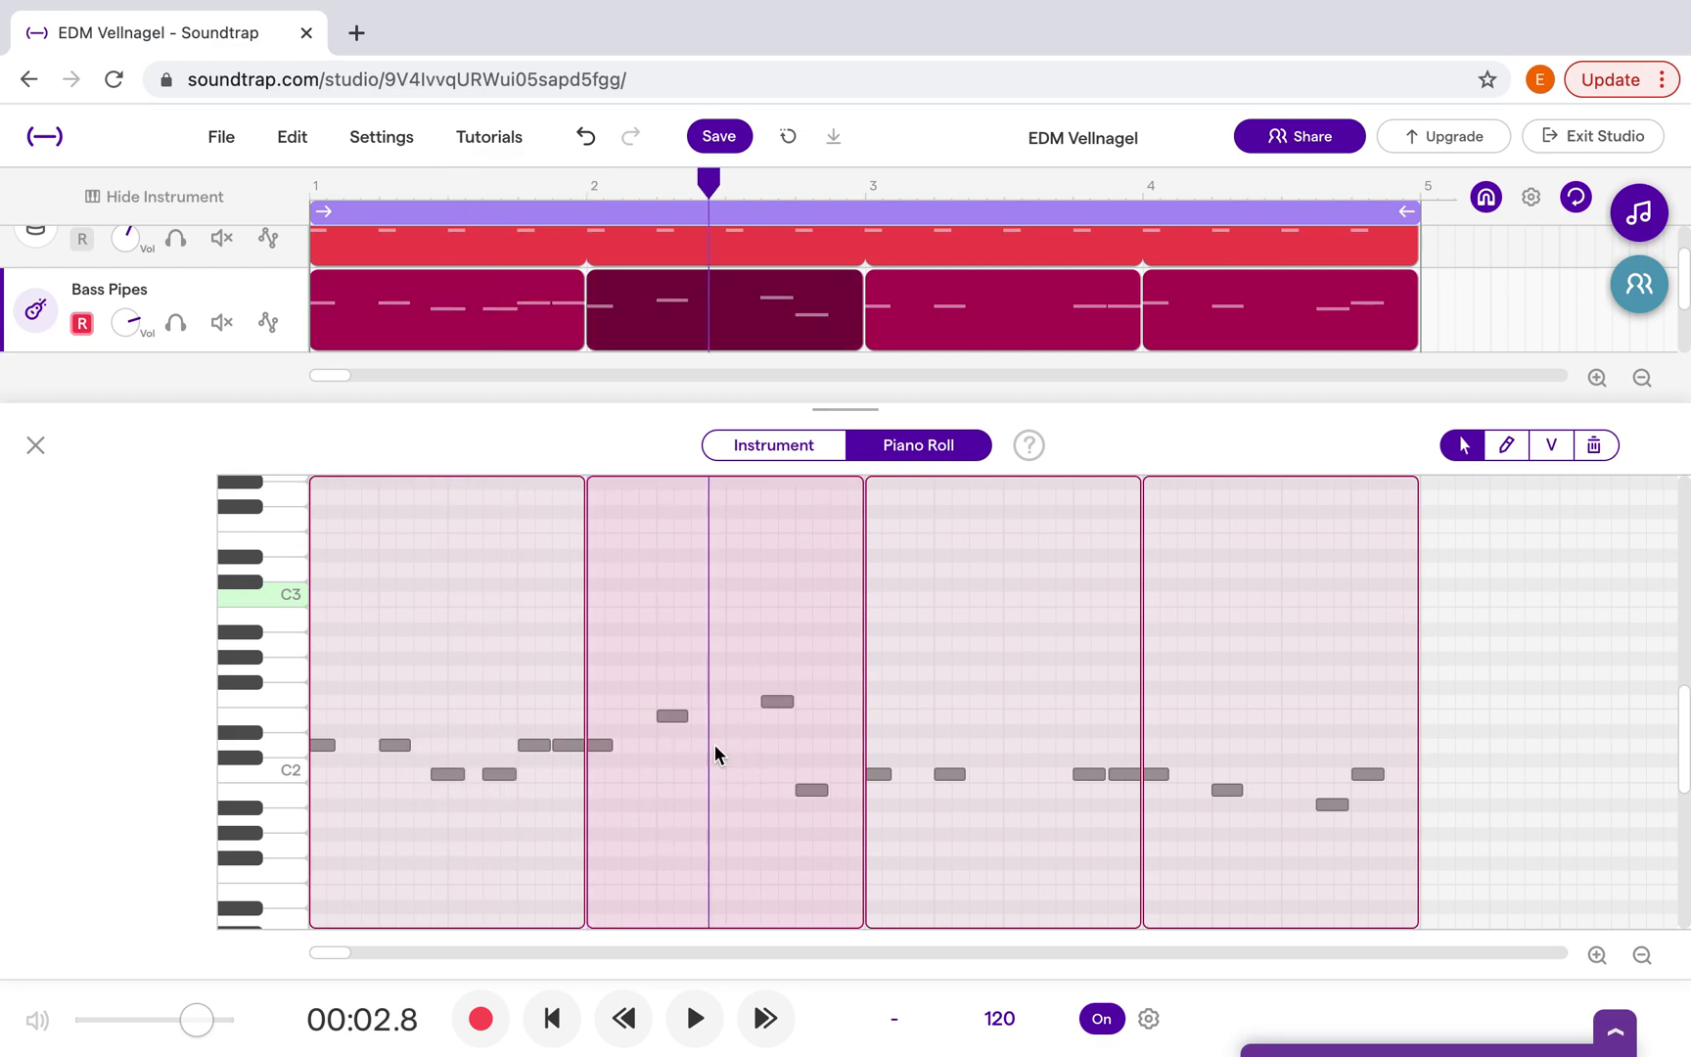
double_click(996, 794)
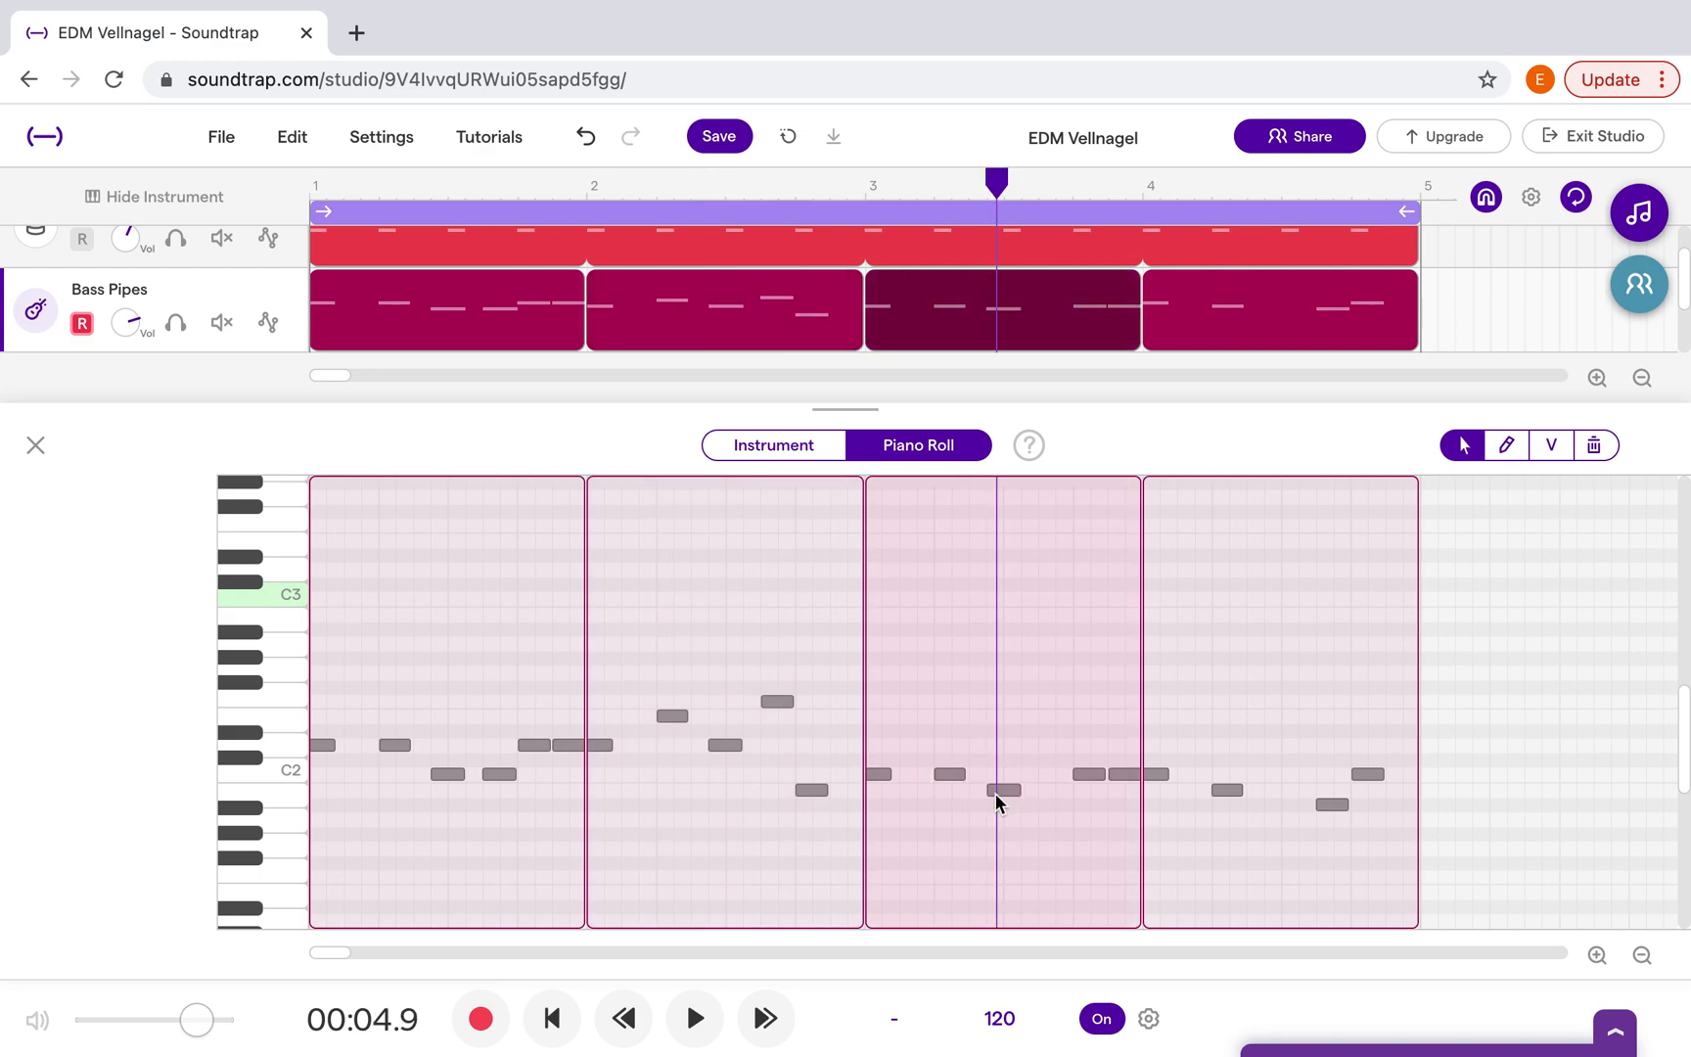
Play the song from the beginning into bar 4 to hear the bass line with the filler notes.
click(554, 1017)
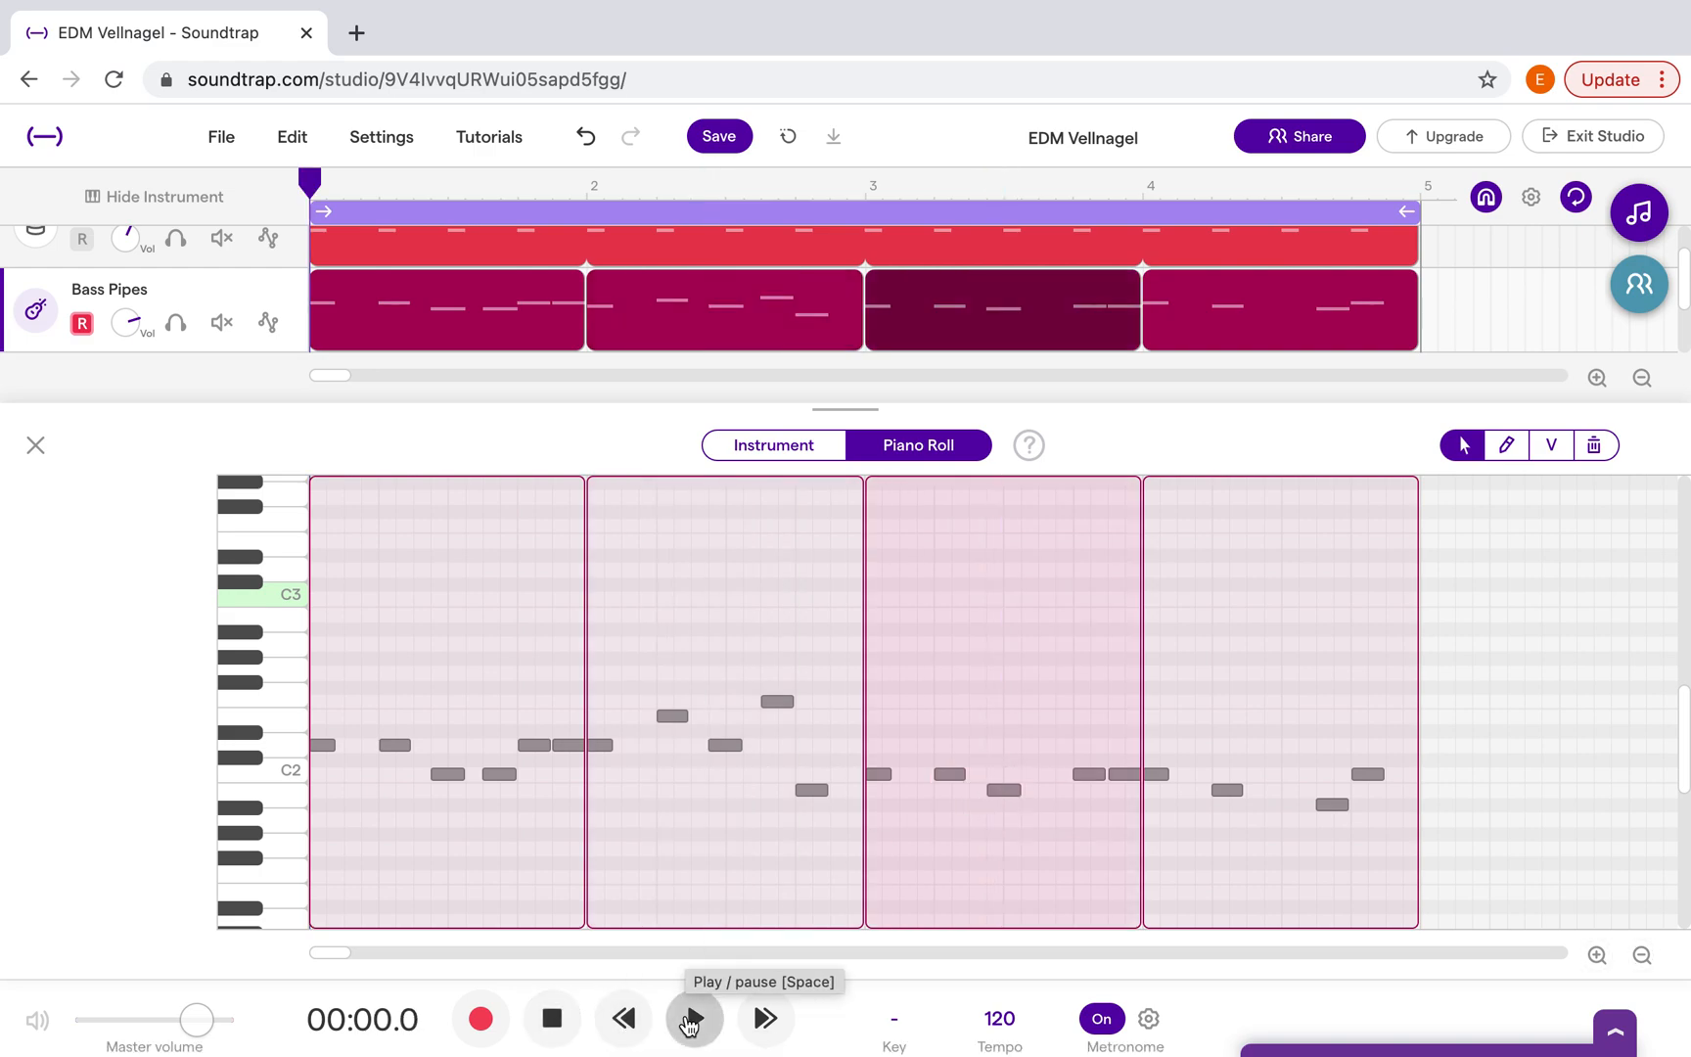
click(692, 1018)
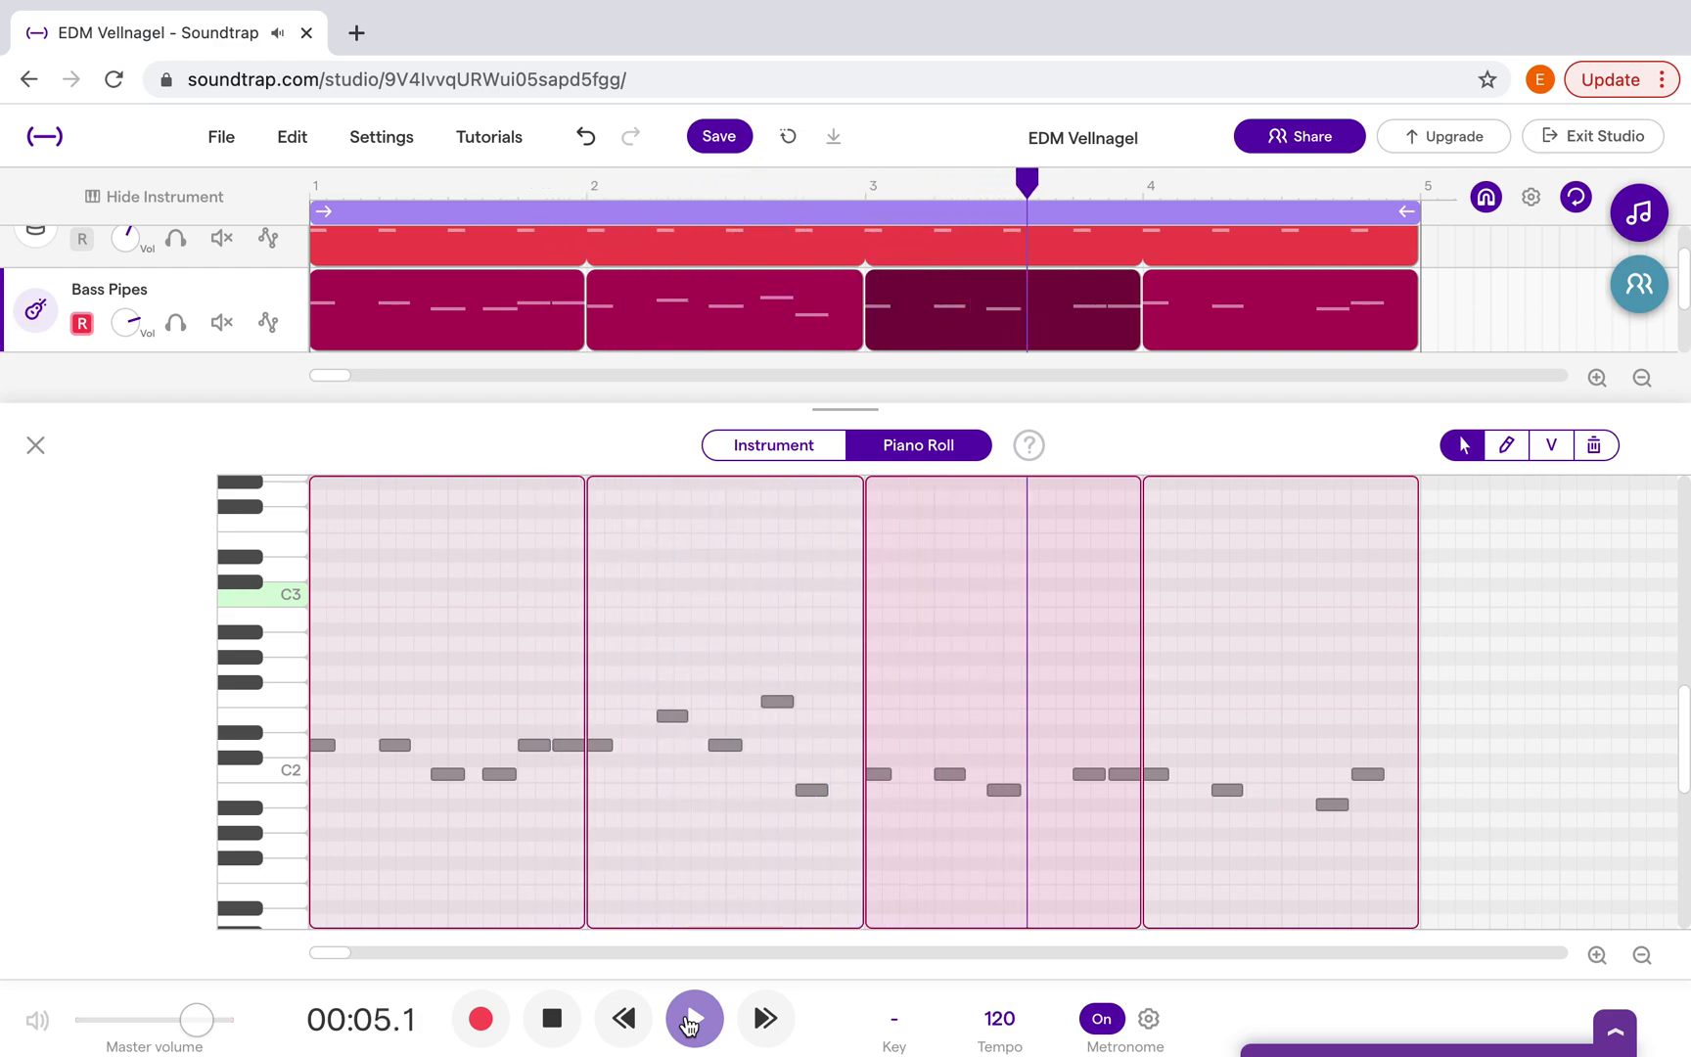
click(692, 1018)
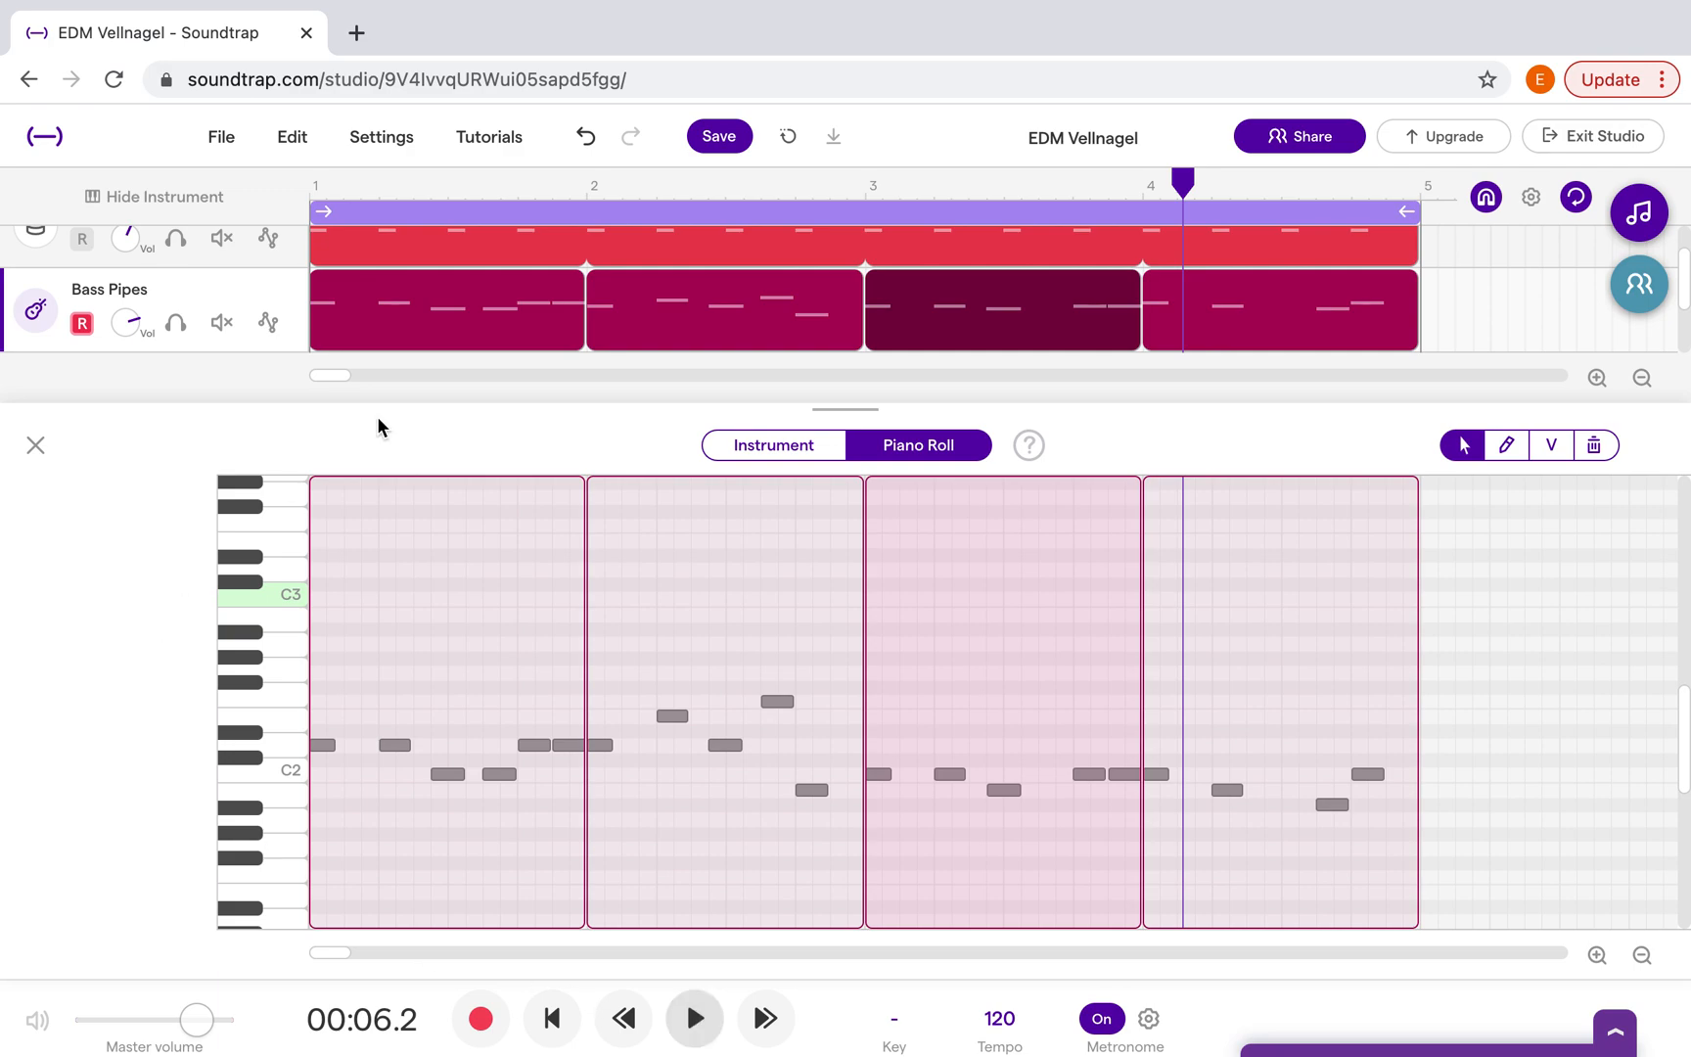
Undo the four filler notes, the last pitch change in bar 2 and the note shift in bar 4.
click(585, 139)
click(585, 139)
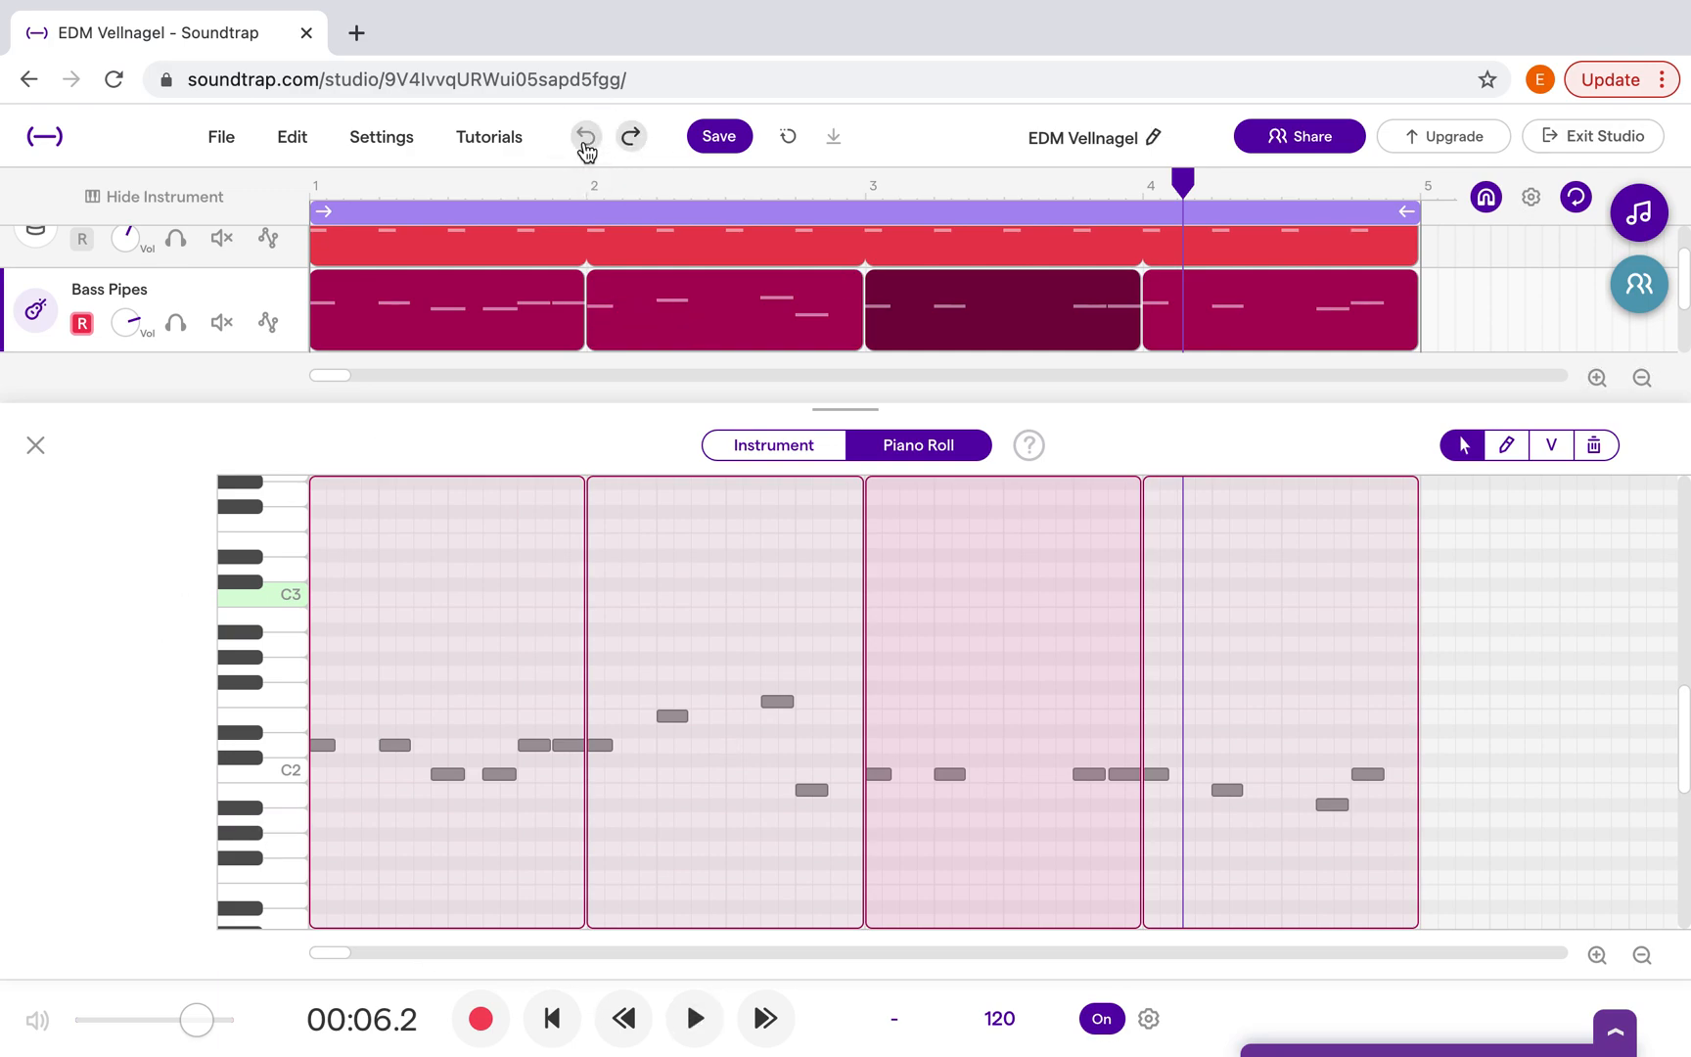
click(585, 139)
click(585, 139)
click(585, 139)
click(585, 139)
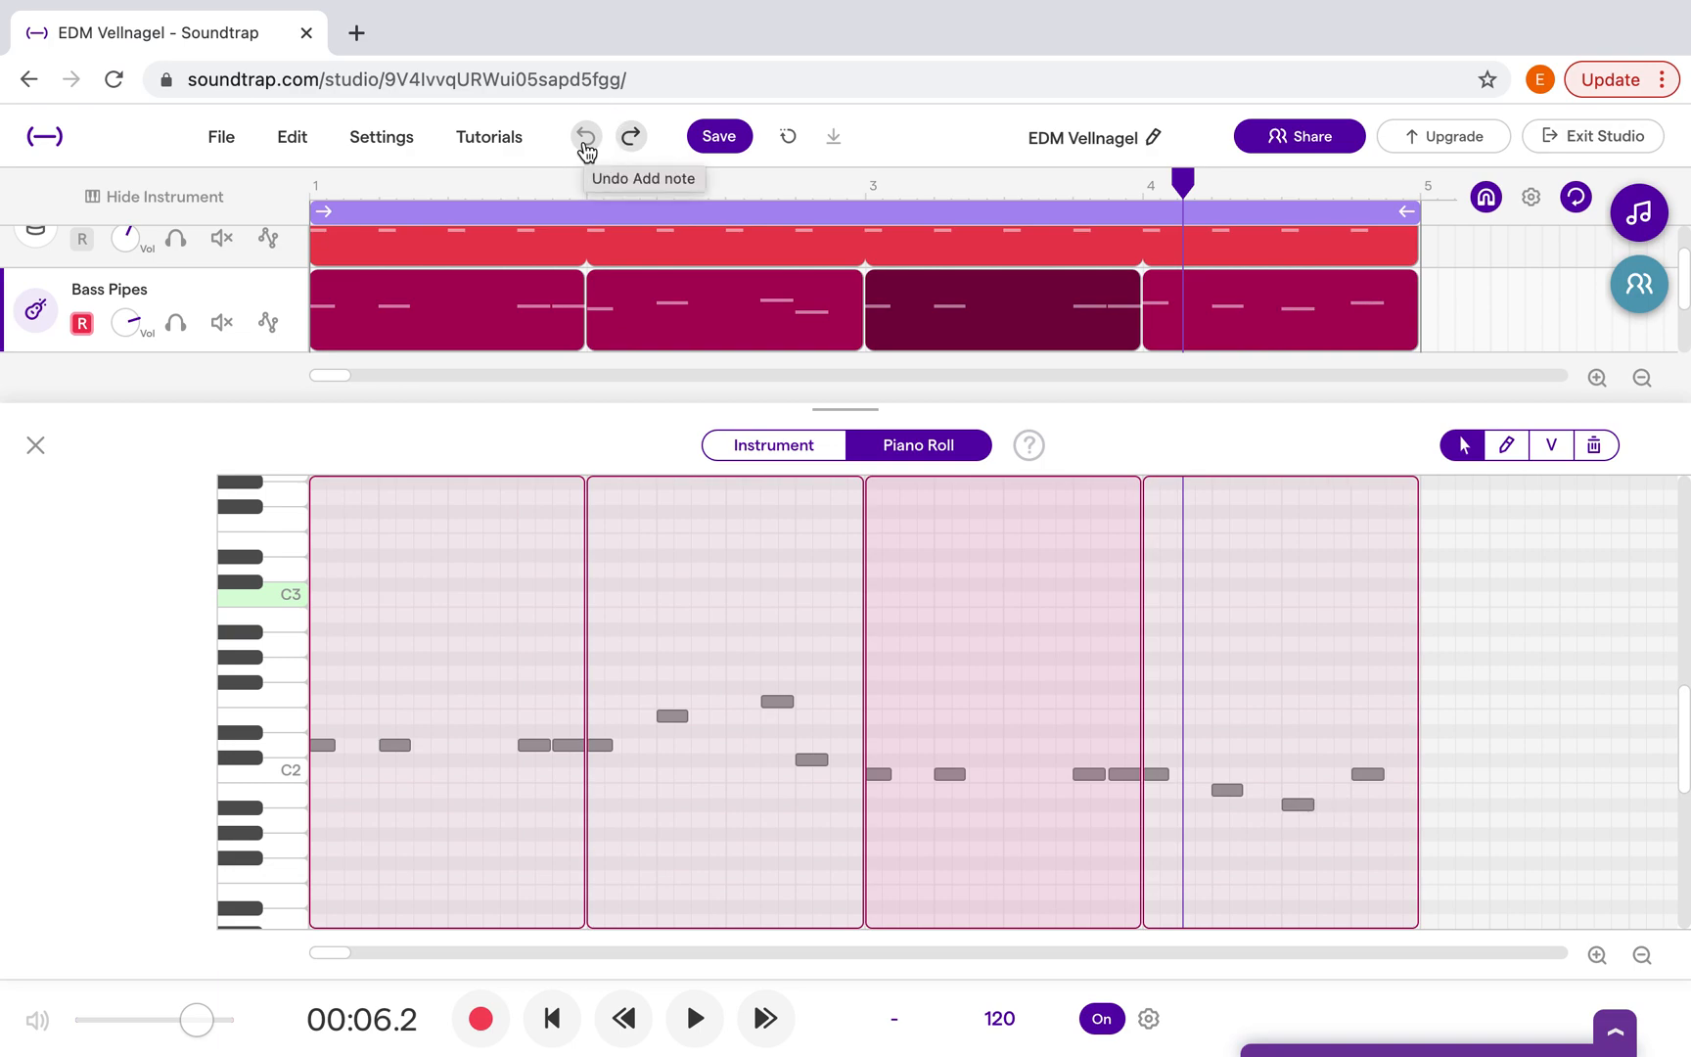